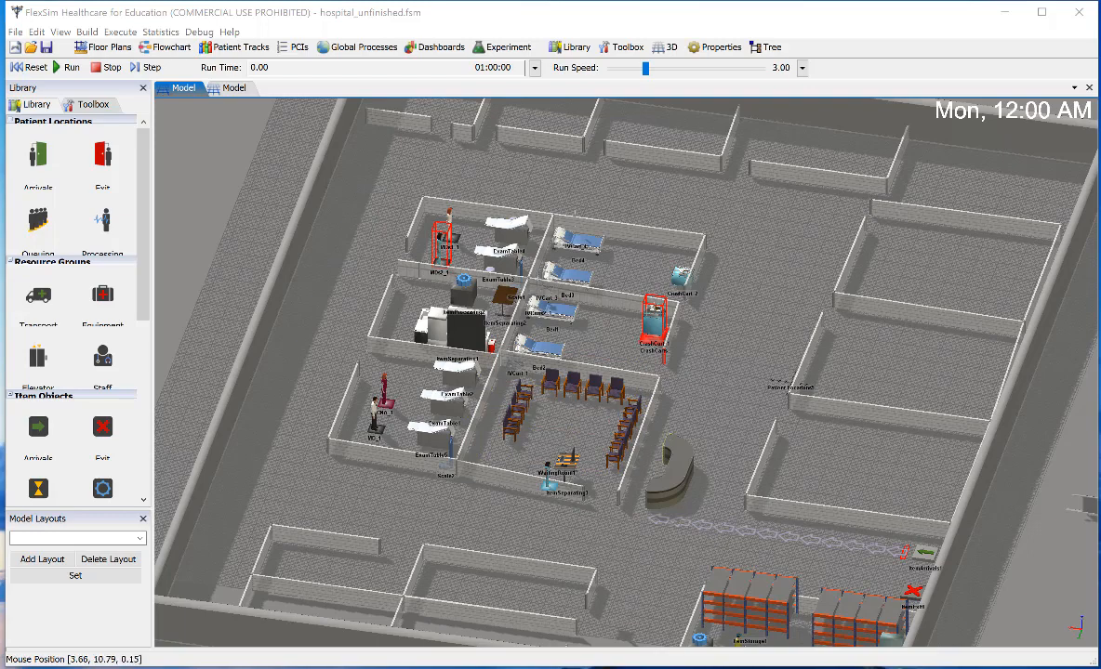
# Switch to the hospital_done model and examine its rooms, equipment, storage area and the object groups in the library
pyautogui.click(568, 609)
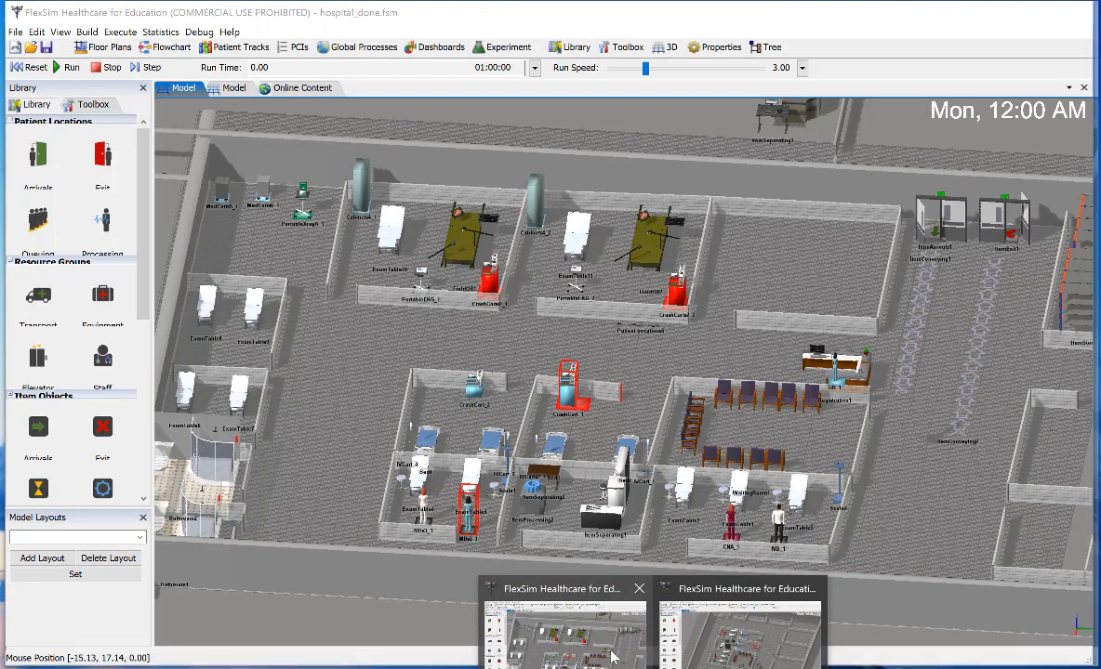
pyautogui.click(381, 578)
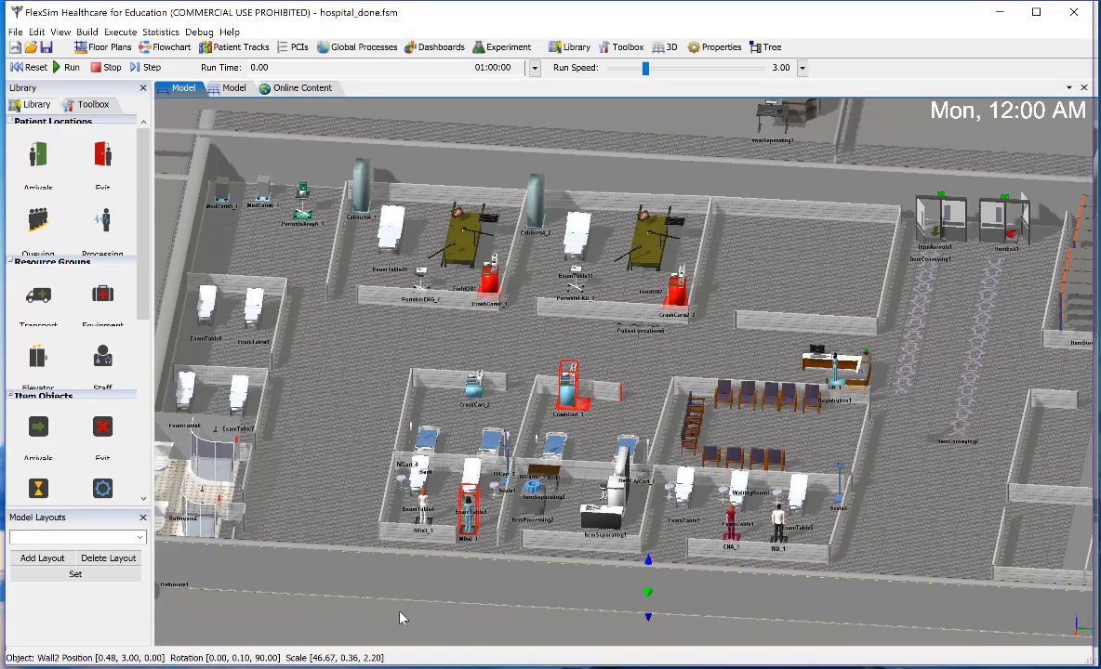
pyautogui.moveTo(409, 614); pyautogui.dragTo(370, 632, button='right')
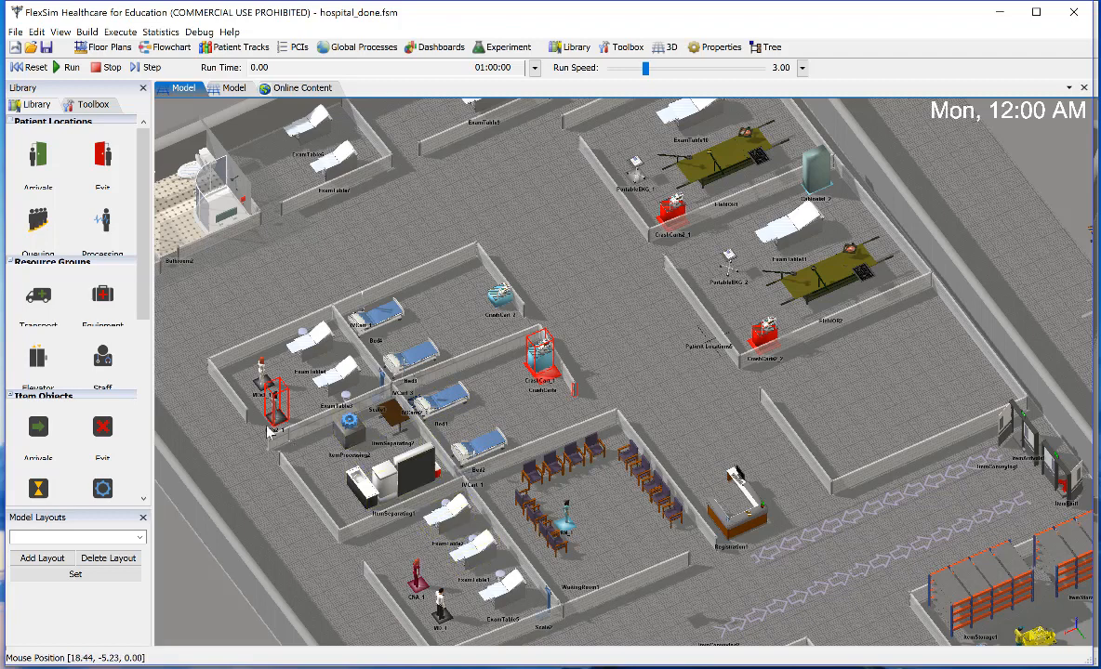
pyautogui.scroll(5, 266, 273)
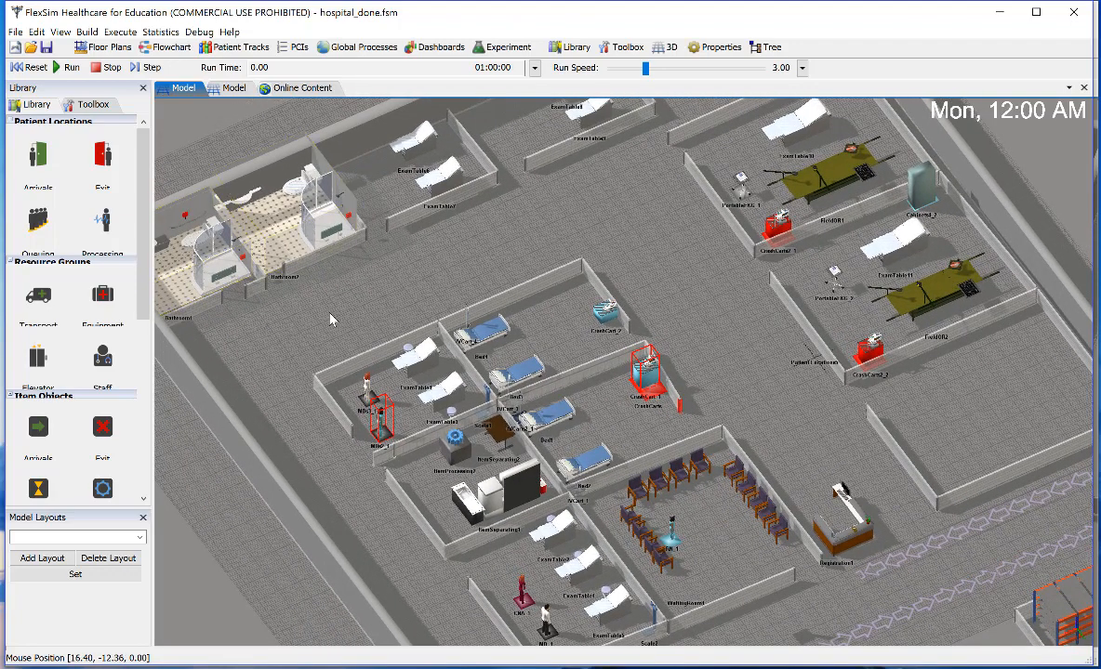
pyautogui.moveTo(330, 320); pyautogui.dragTo(374, 383)
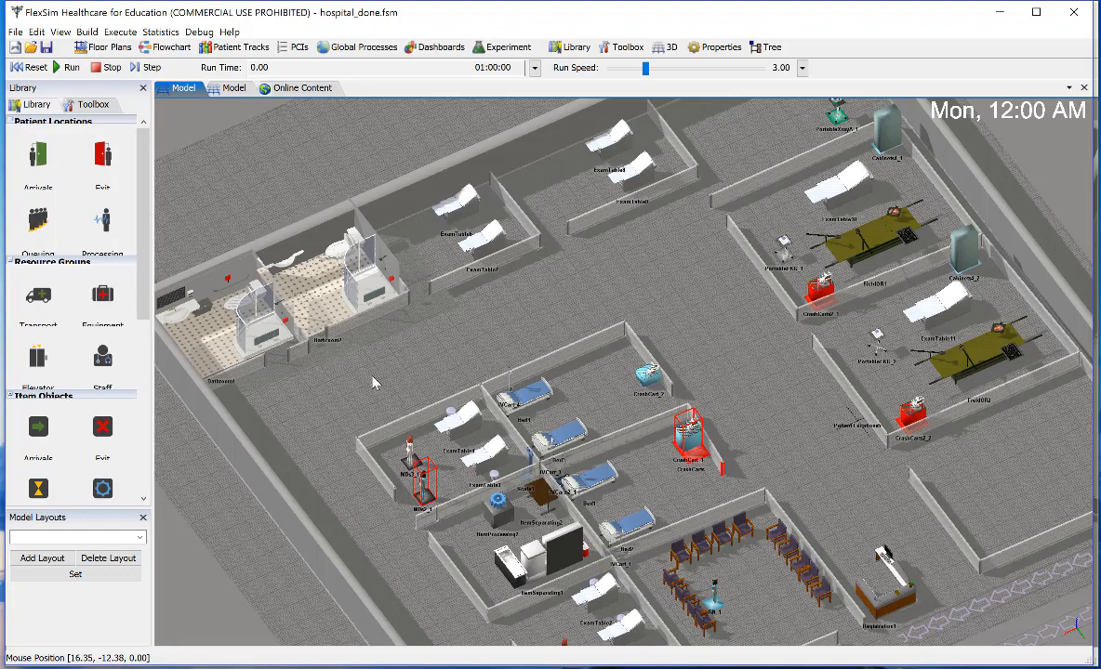
pyautogui.moveTo(373, 383); pyautogui.dragTo(228, 284)
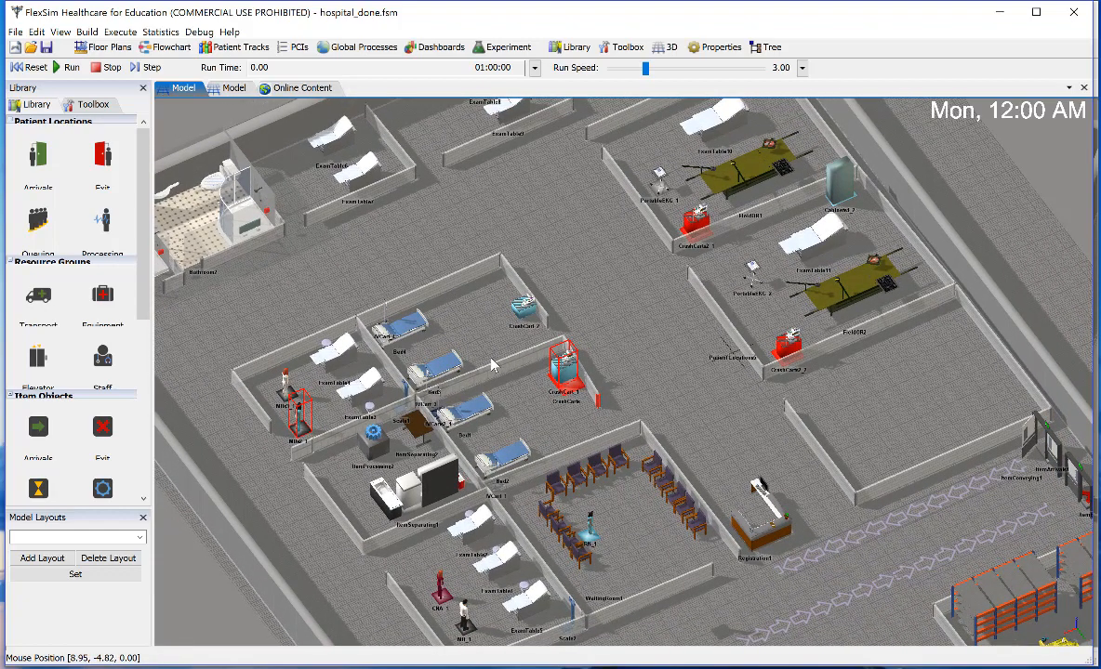
pyautogui.moveTo(485, 360)
pyautogui.mouseDown(button='right')
pyautogui.moveTo(439, 383)
pyautogui.moveTo(421, 385)
pyautogui.moveTo(415, 374)
pyautogui.moveTo(416, 344)
pyautogui.moveTo(446, 373)
pyautogui.moveTo(471, 355)
pyautogui.moveTo(442, 356)
pyautogui.moveTo(493, 360)
pyautogui.mouseUp(button='right')
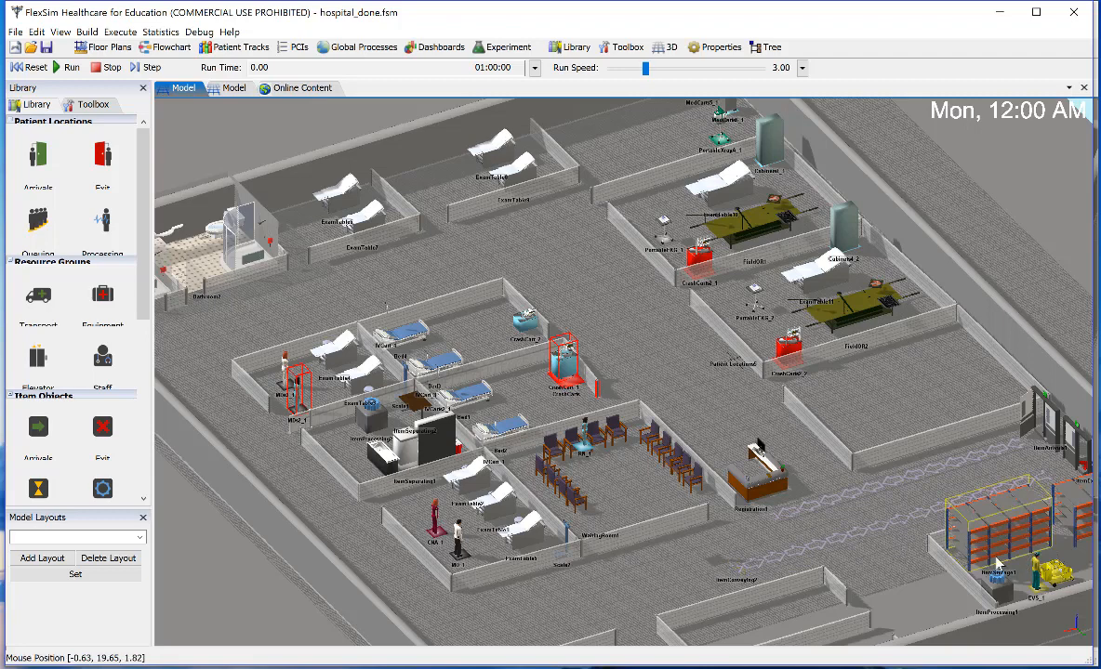
pyautogui.moveTo(917, 583); pyautogui.dragTo(779, 600)
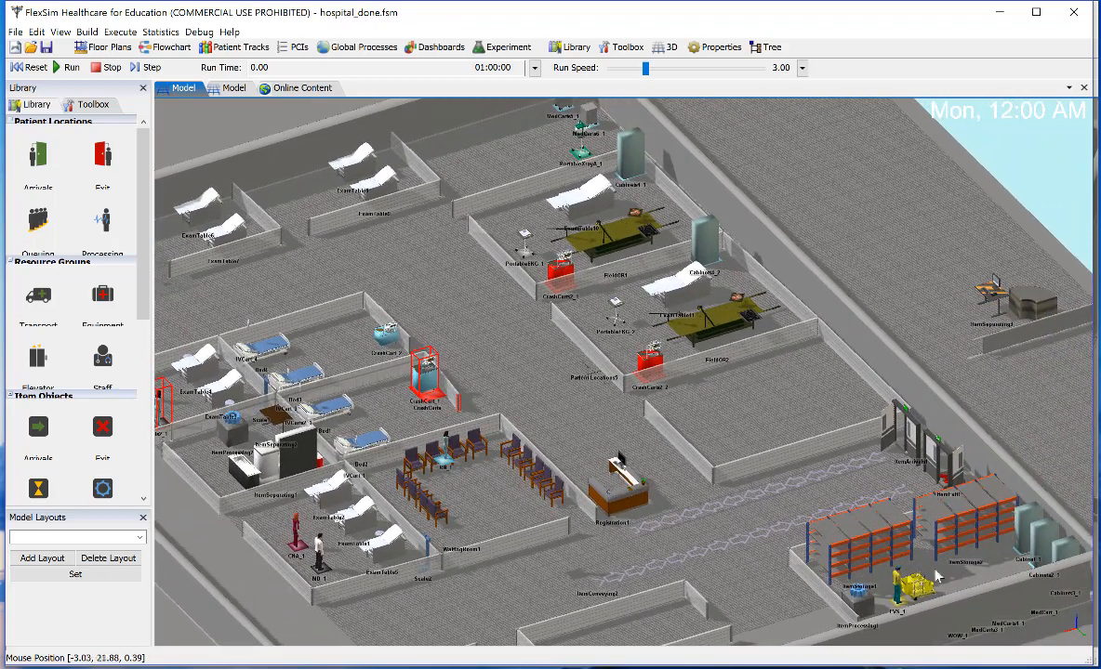
pyautogui.moveTo(952, 571); pyautogui.dragTo(943, 568, button='right')
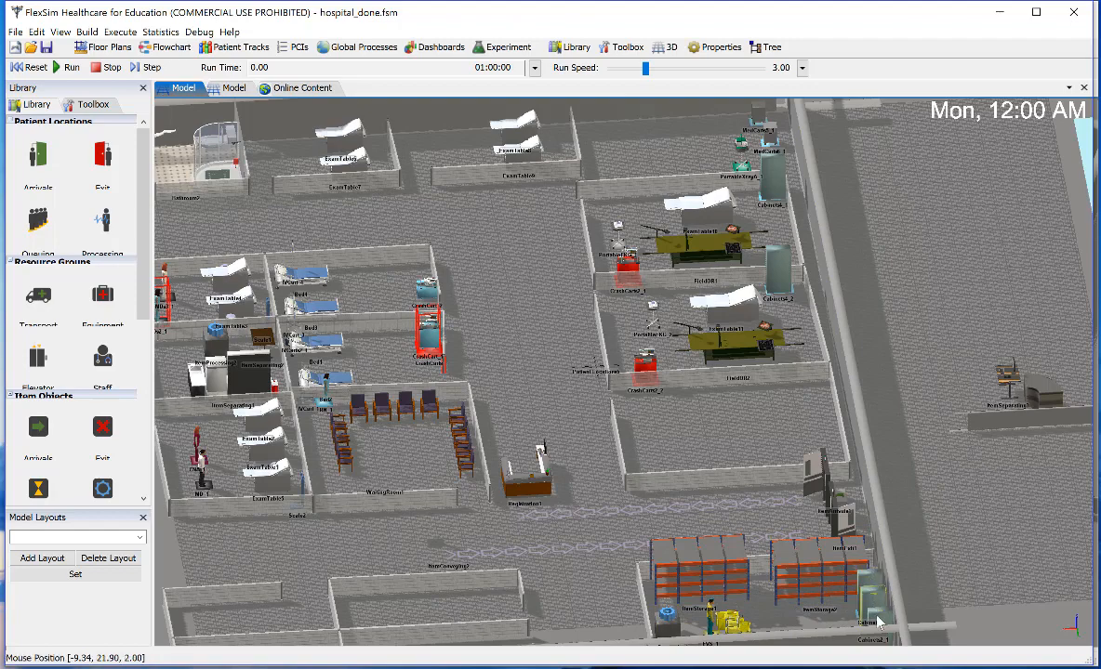
pyautogui.click(751, 340)
pyautogui.moveTo(290, 243); pyautogui.dragTo(513, 283)
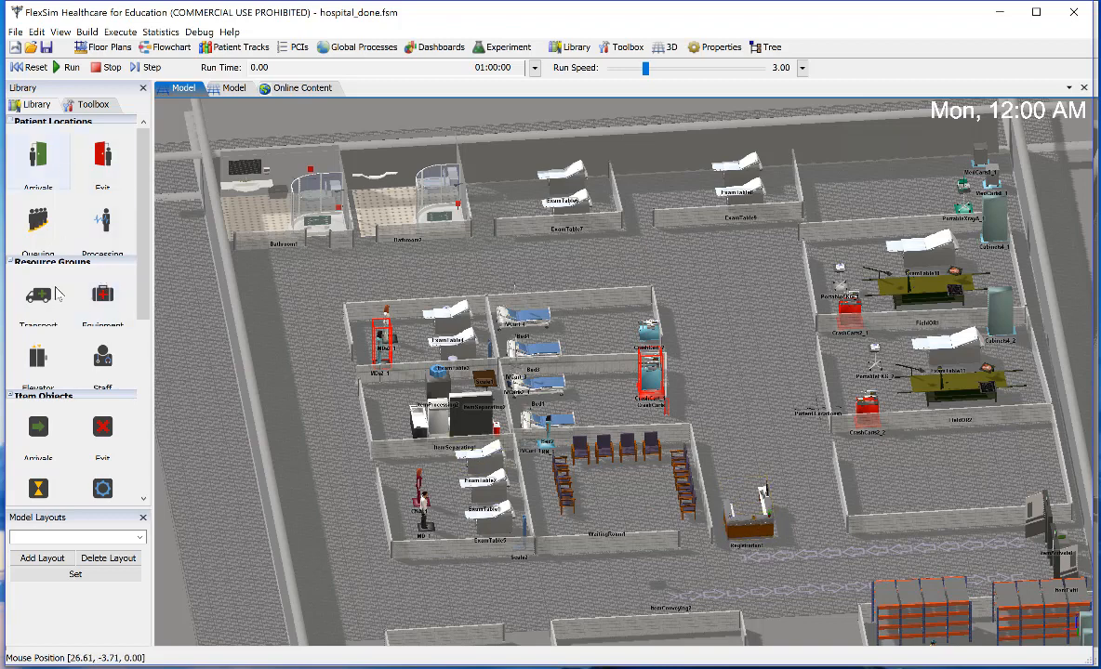
pyautogui.scroll(-6, 48, 400)
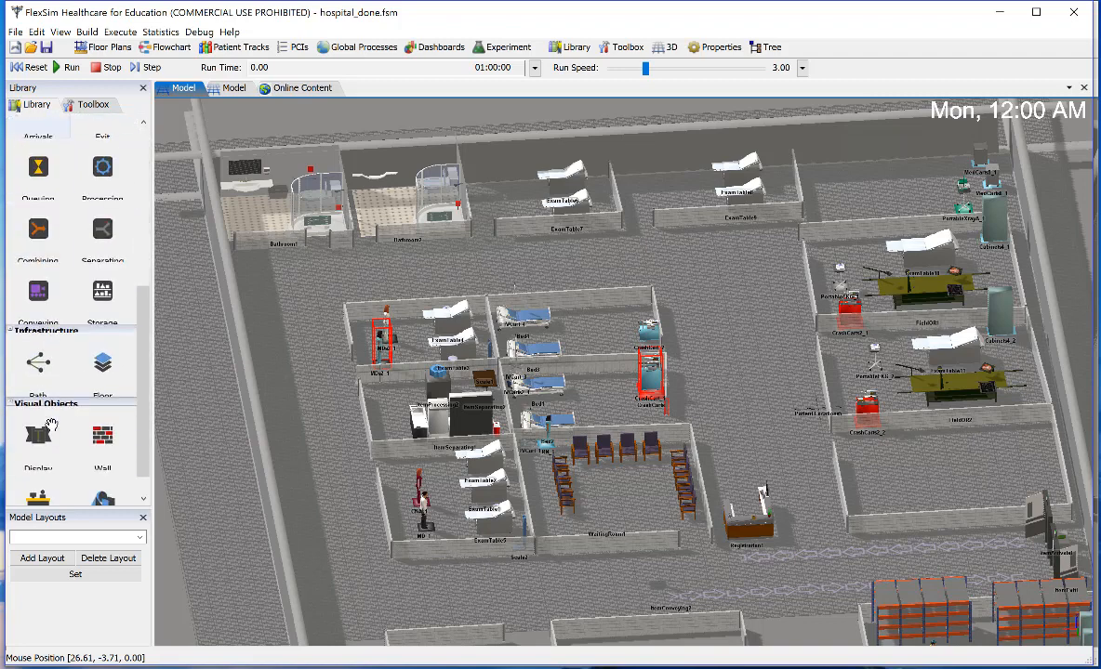
pyautogui.scroll(-1, 49, 409)
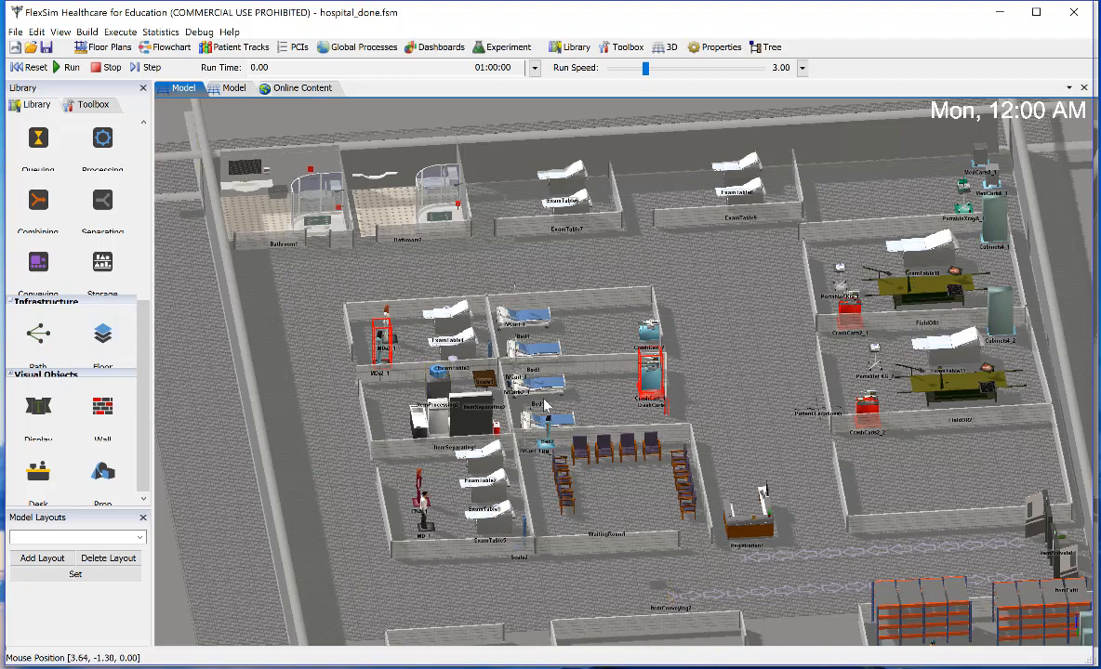
# Move the light-blue floor beneath the hospital building, and return it to the empty area beside the building
pyautogui.moveTo(676, 366); pyautogui.dragTo(266, 383)
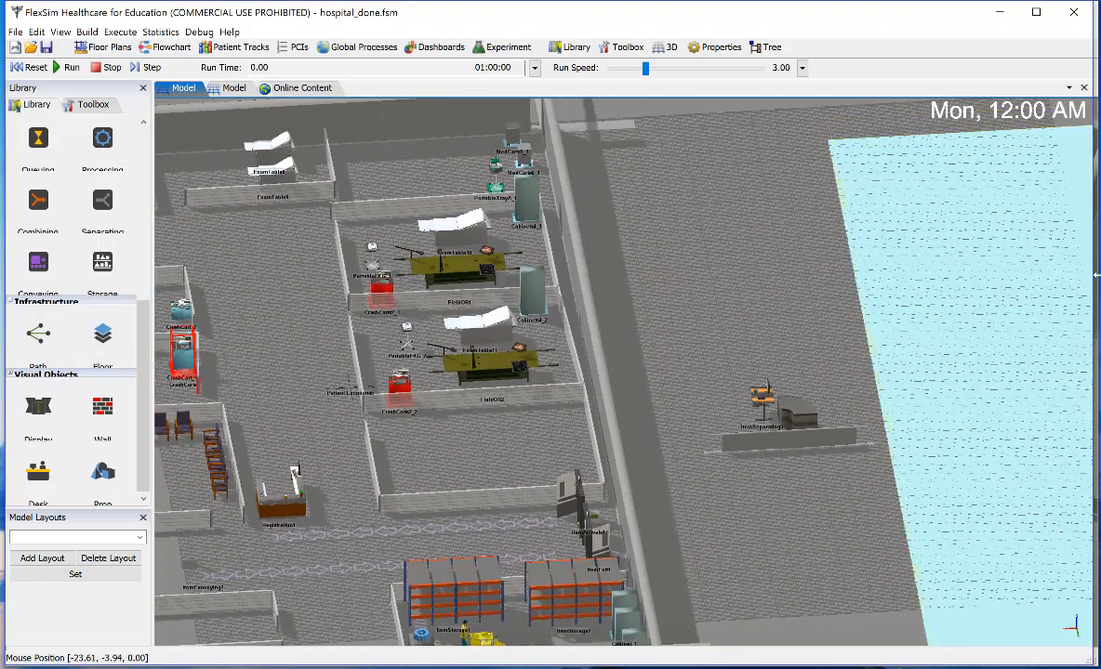
pyautogui.click(983, 303)
pyautogui.moveTo(265, 348); pyautogui.dragTo(394, 236)
pyautogui.scroll(-5, 394, 242)
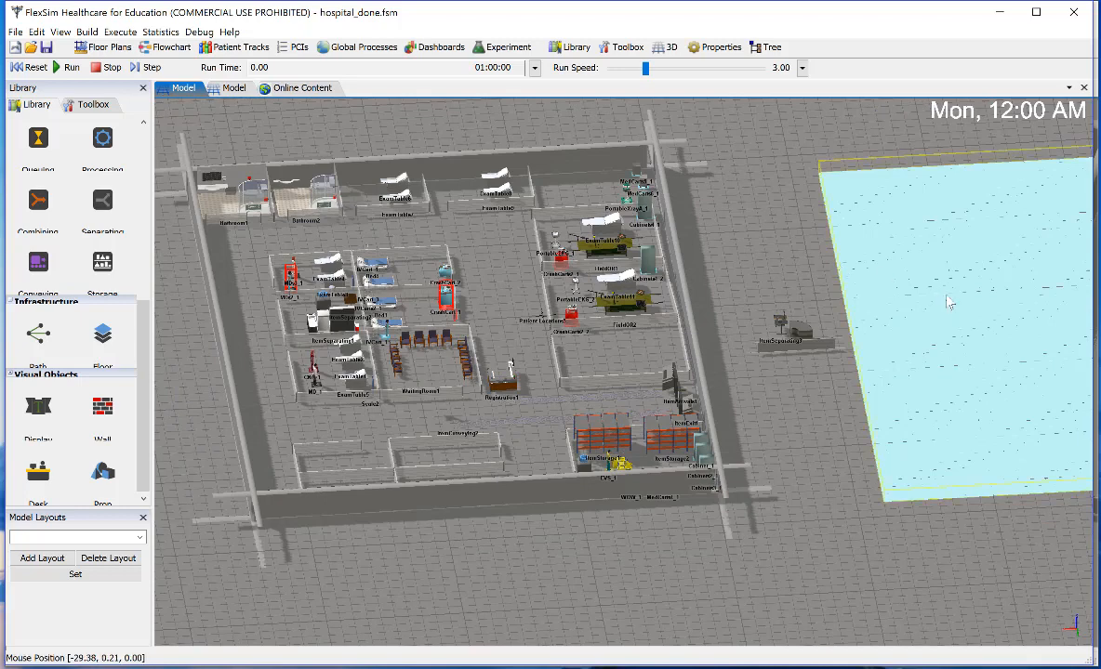
pyautogui.moveTo(945, 303); pyautogui.dragTo(341, 319)
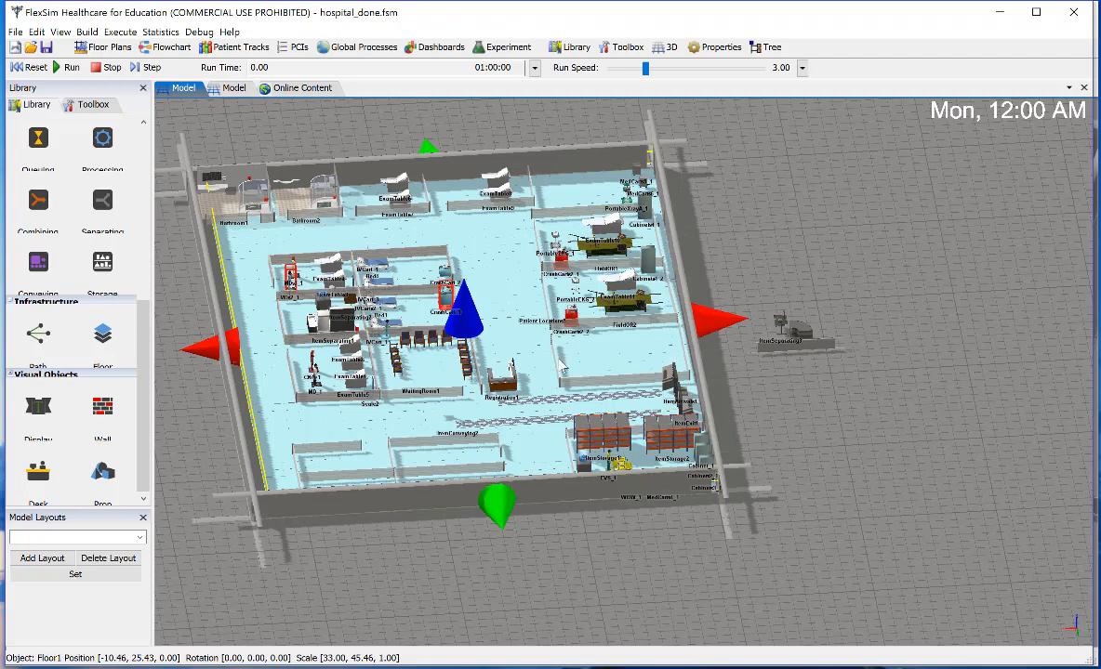
pyautogui.moveTo(470, 314); pyautogui.dragTo(1070, 301)
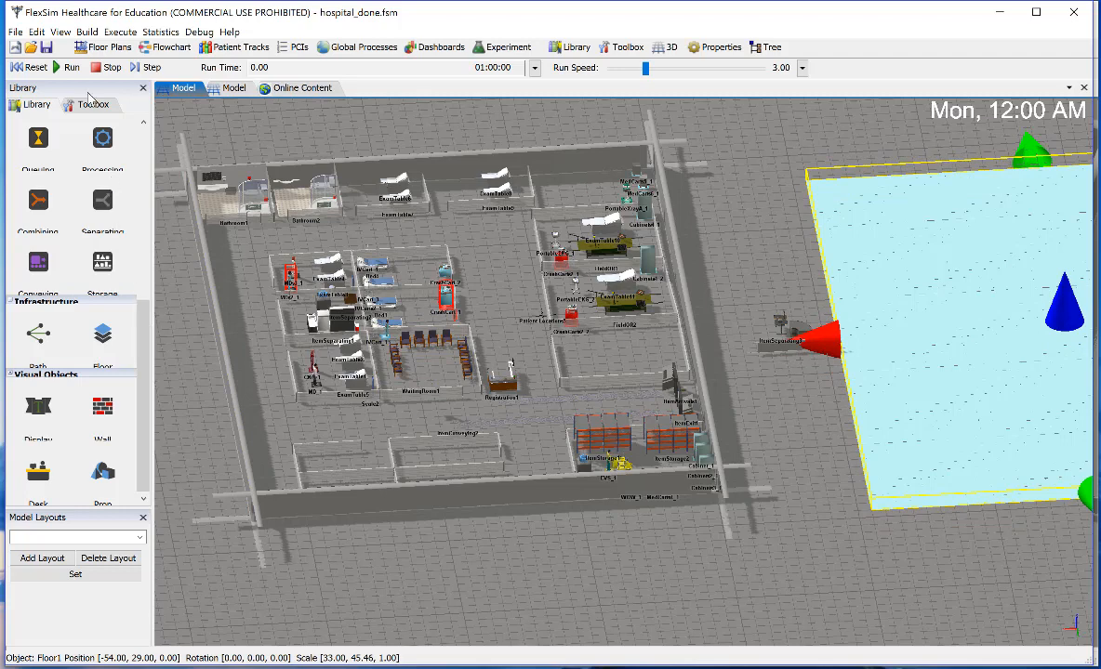
# Create a new model, saving the hospital_done model first
pyautogui.click(17, 33)
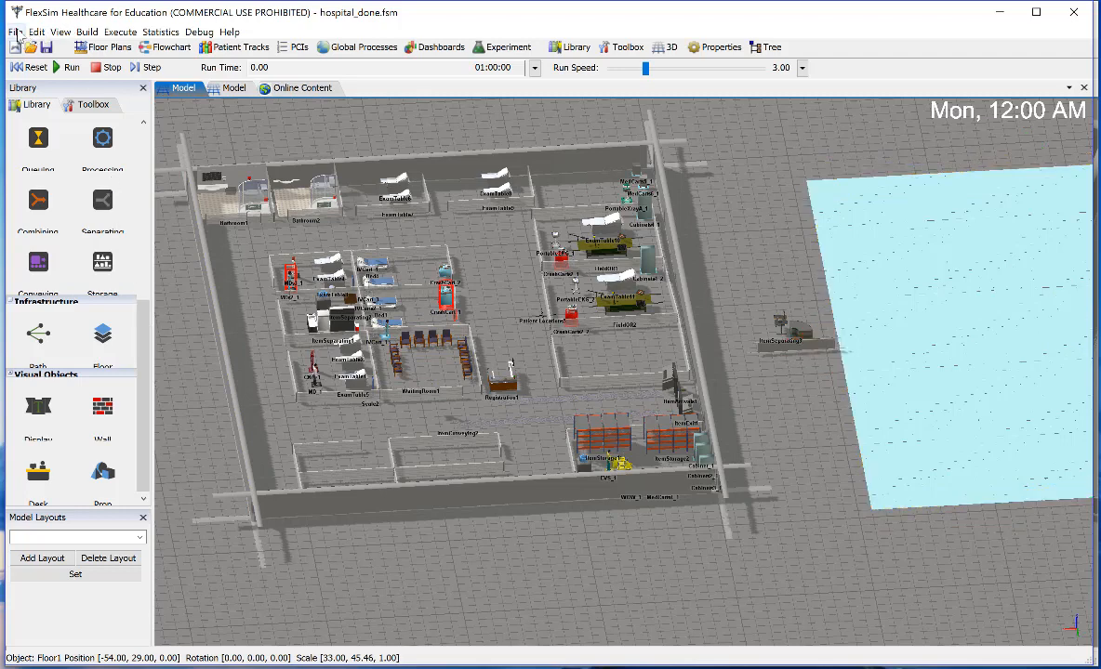
pyautogui.click(17, 33)
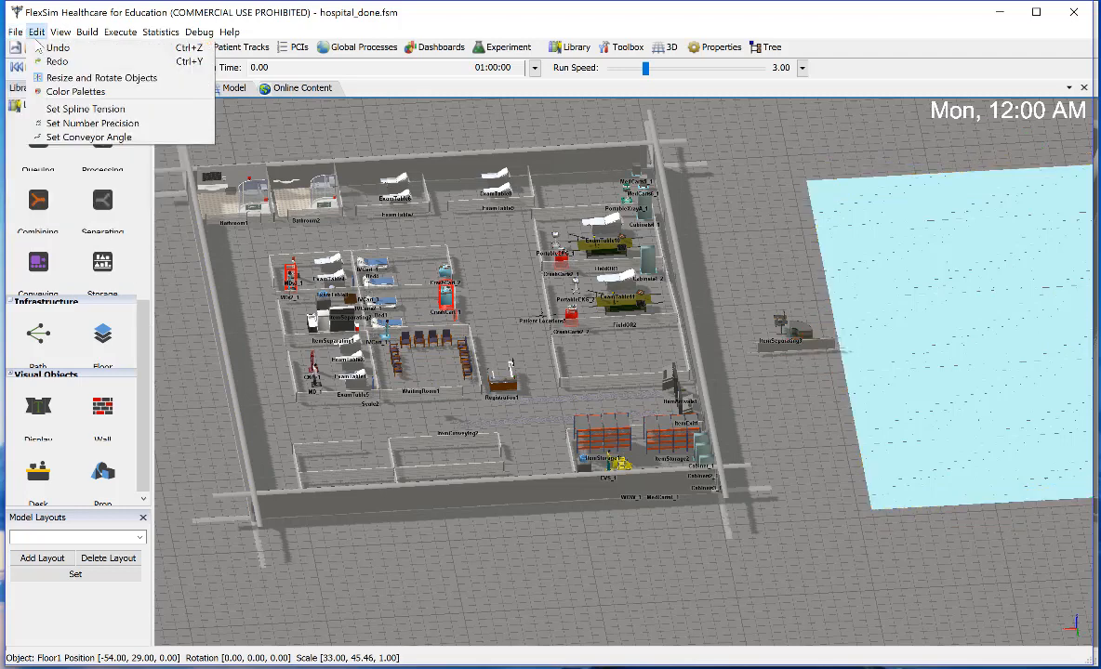
pyautogui.click(28, 49)
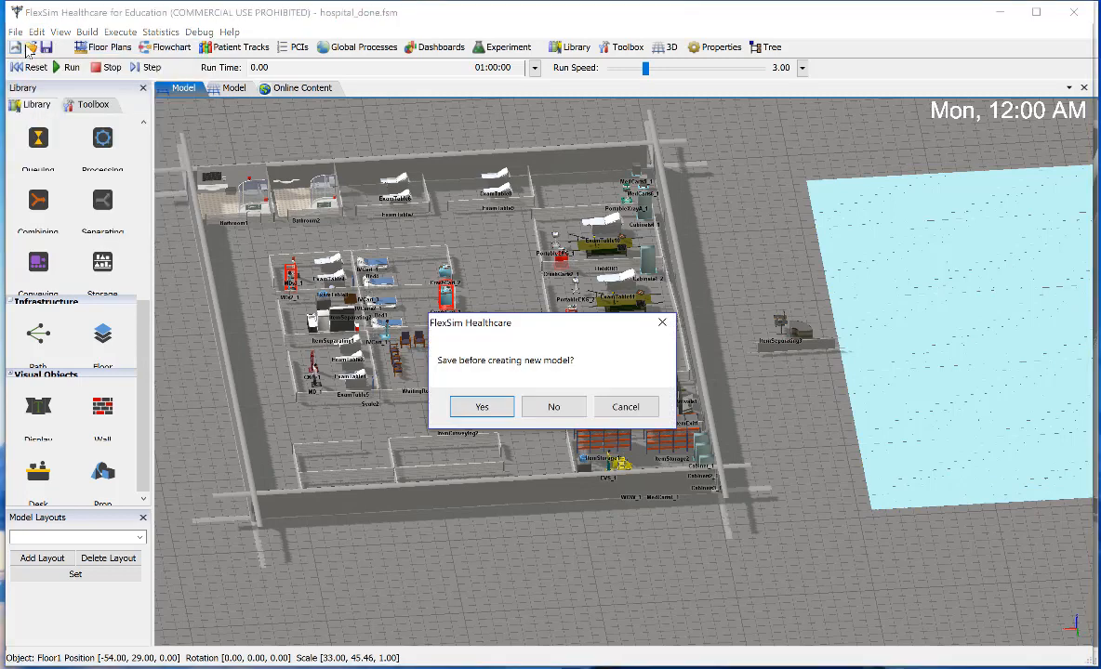
pyautogui.click(479, 409)
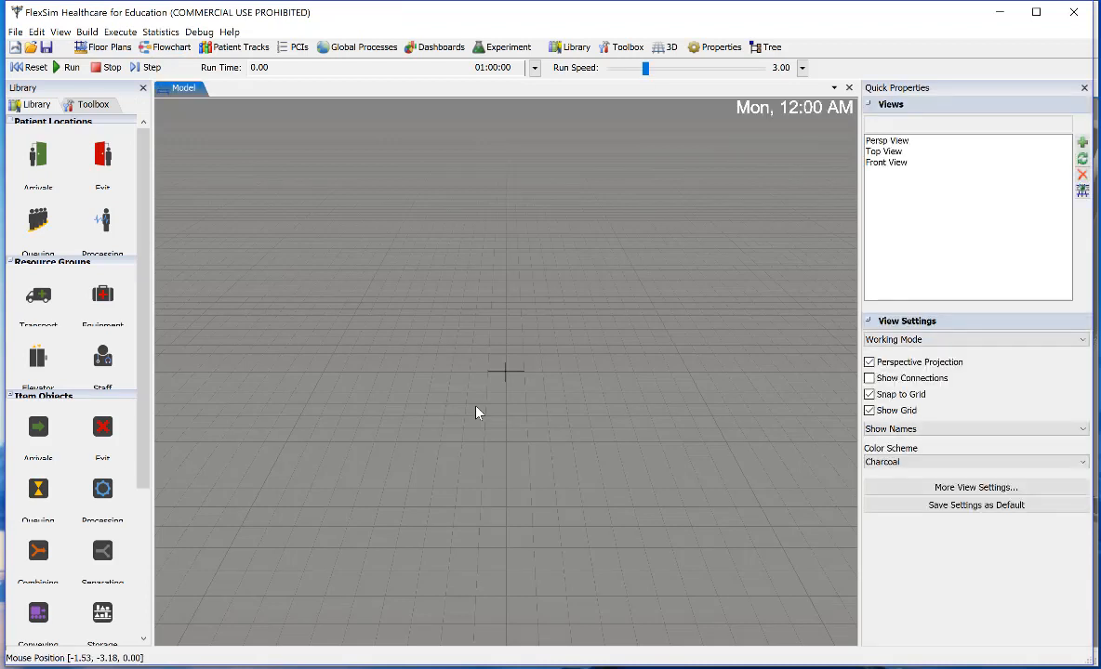
# Activate the Wall object from the visual objects for drawing walls in the empty model
pyautogui.scroll(-5, 118, 310)
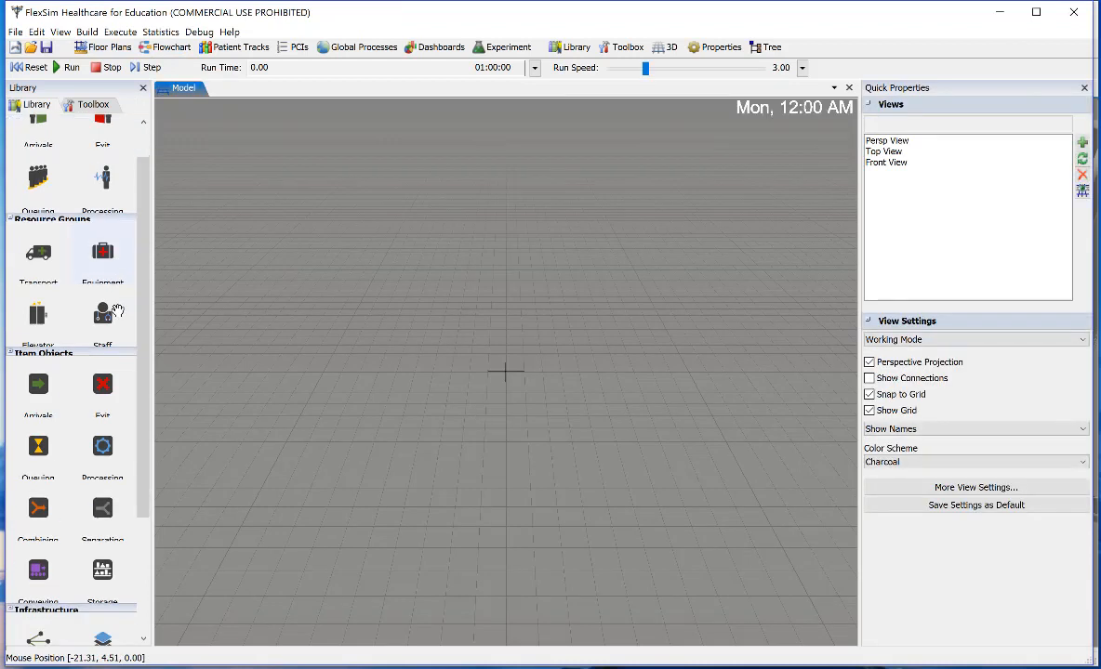
pyautogui.scroll(-1, 117, 309)
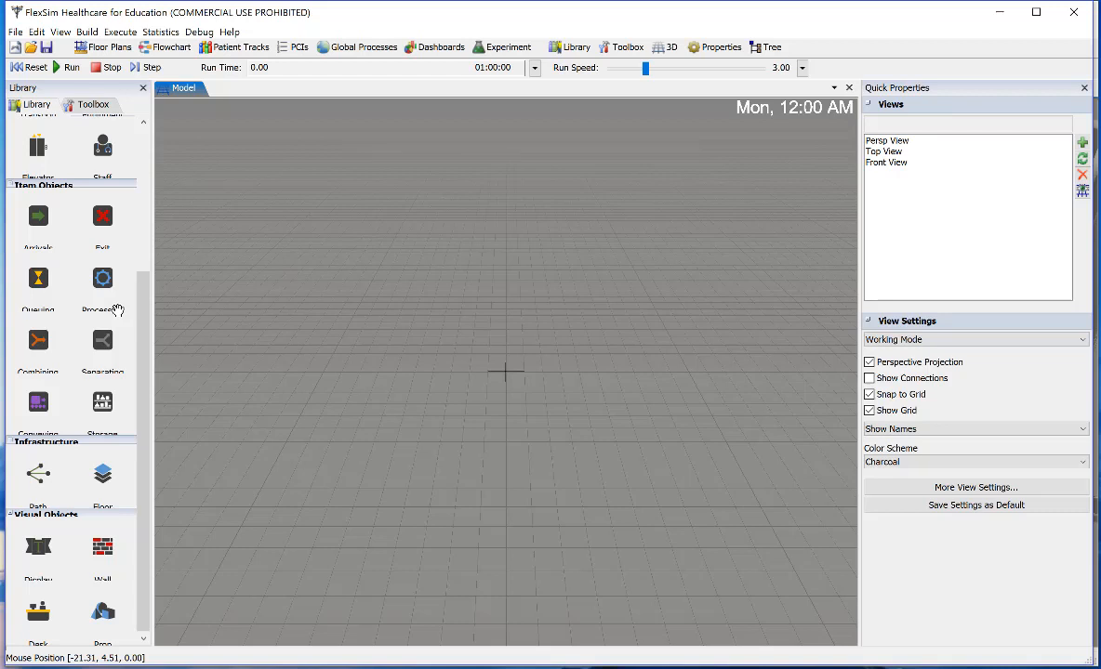
pyautogui.click(103, 549)
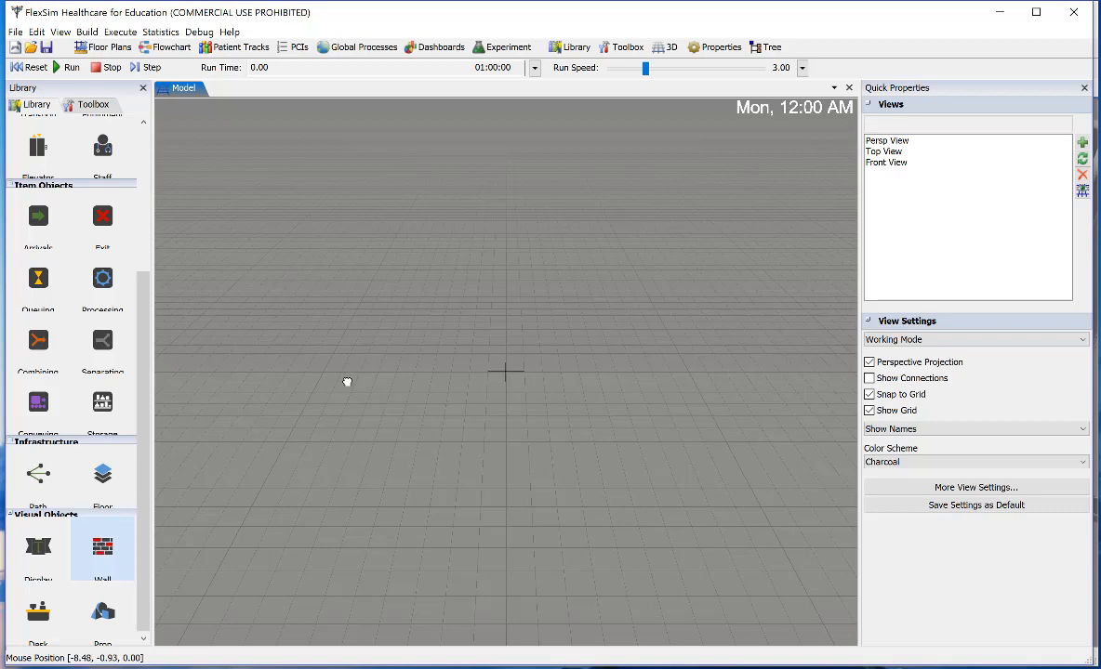
pyautogui.click(376, 321)
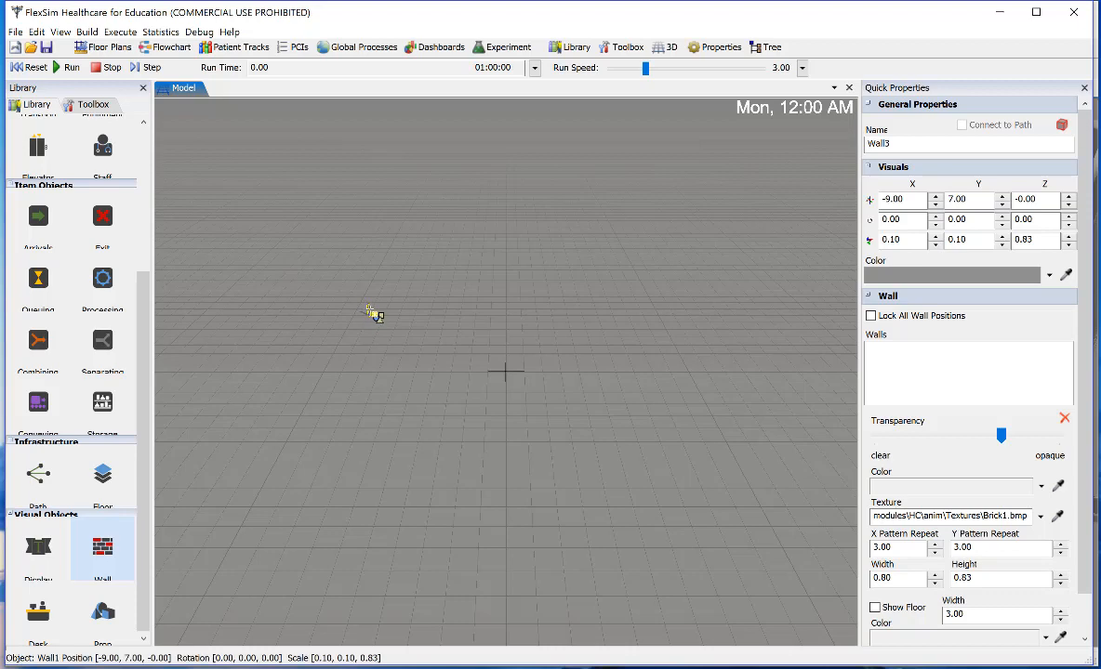
pyautogui.moveTo(340, 344); pyautogui.dragTo(344, 465)
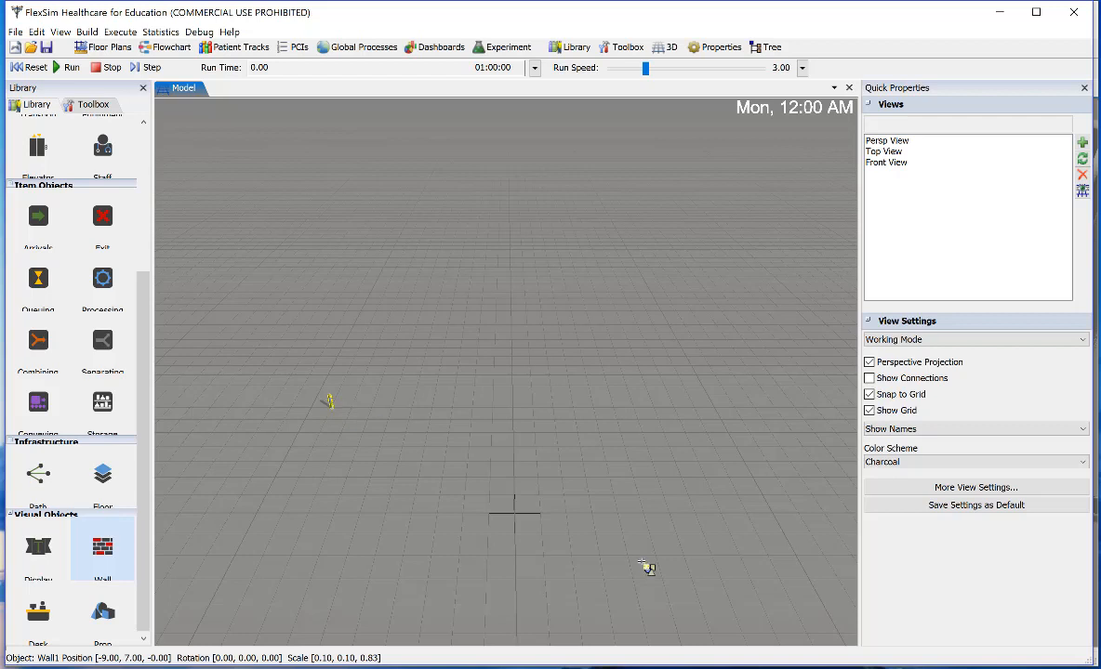
pyautogui.hotkey('ctrl', 'z')
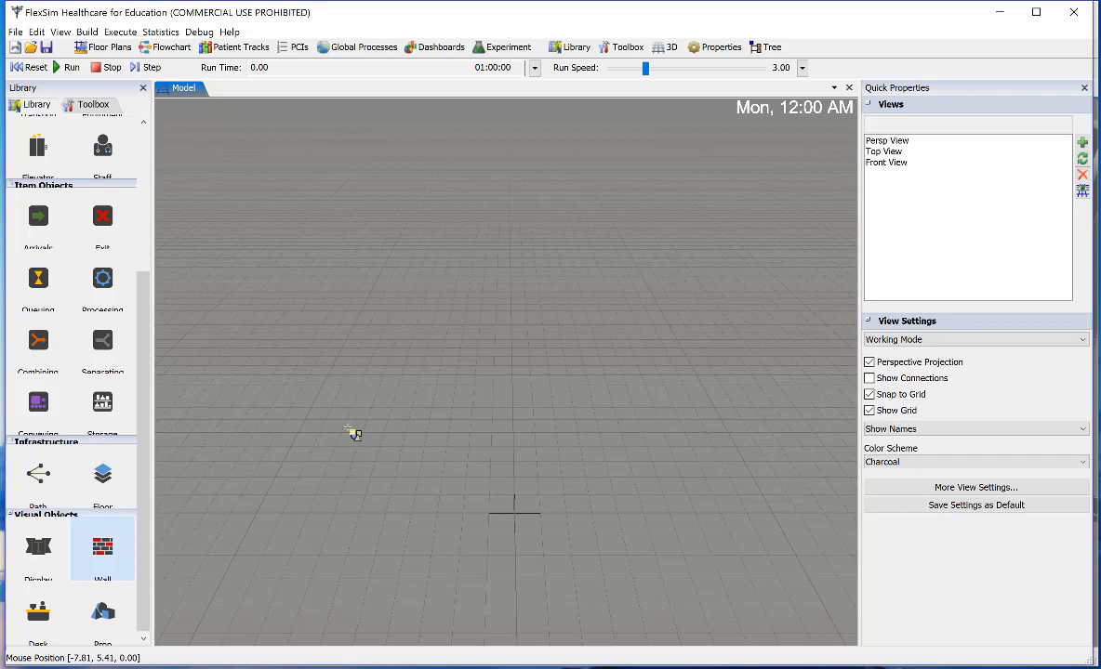
# Draw connected walls through (-10, 0), (0, 0), (0, 10), (-10, 10) and (-10, 2), and end wall creation there
pyautogui.click(257, 516)
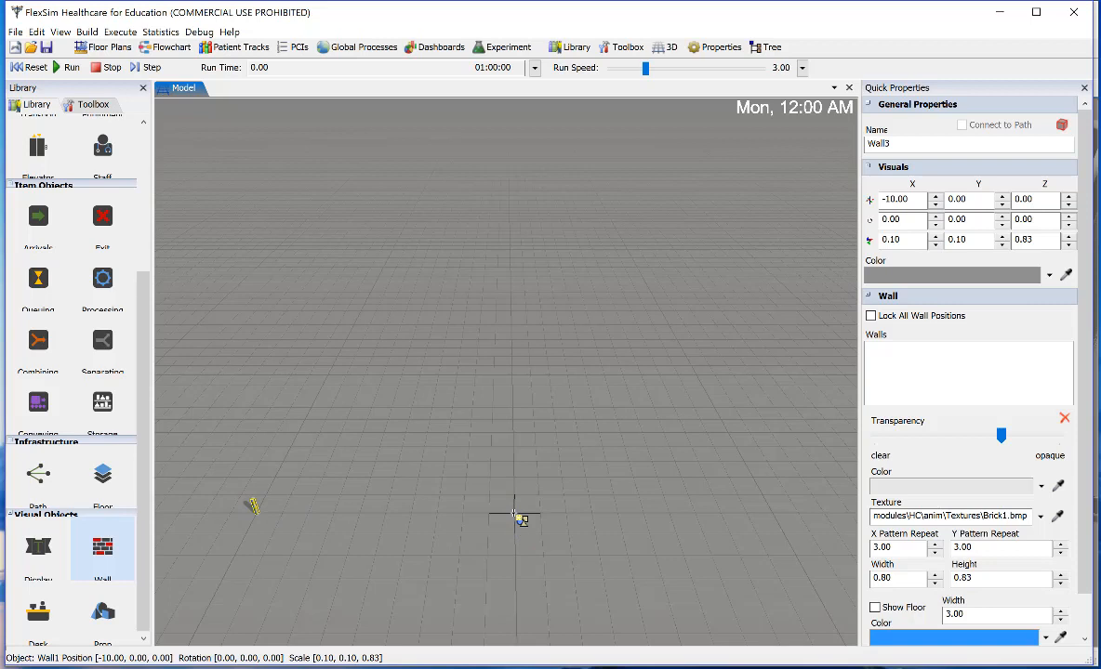
pyautogui.click(514, 515)
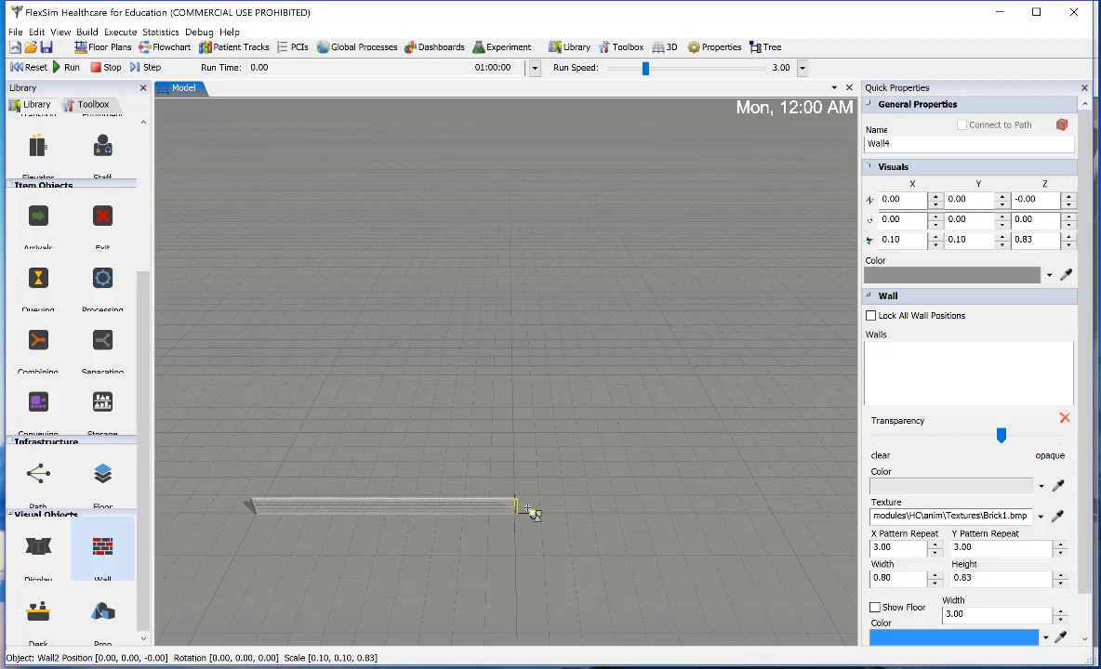
pyautogui.click(517, 381)
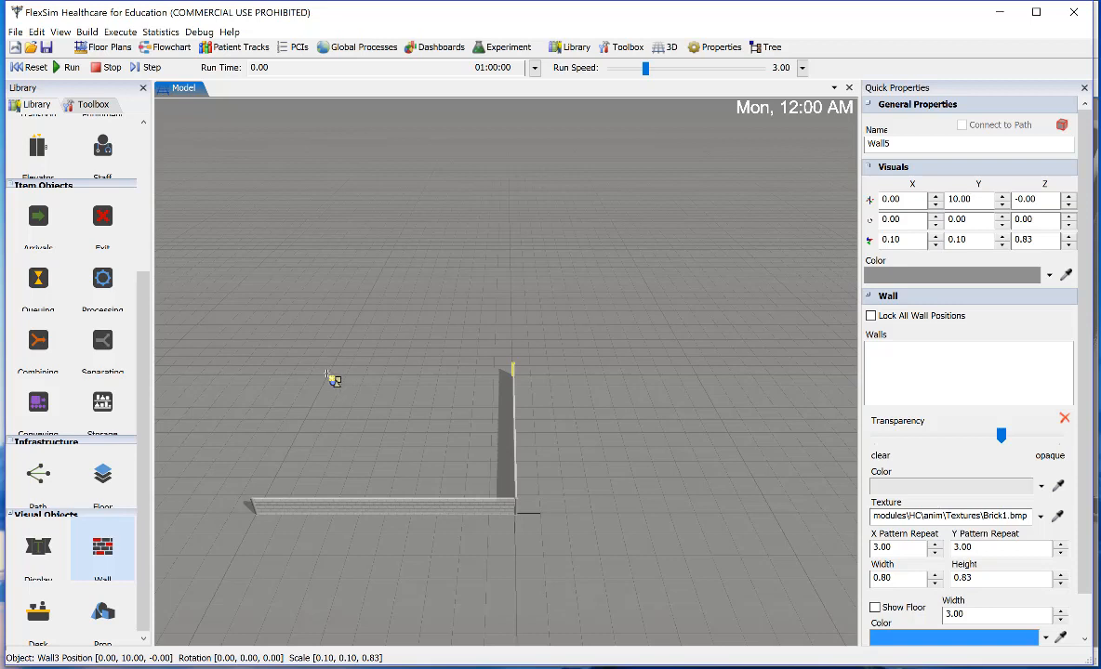
pyautogui.click(326, 371)
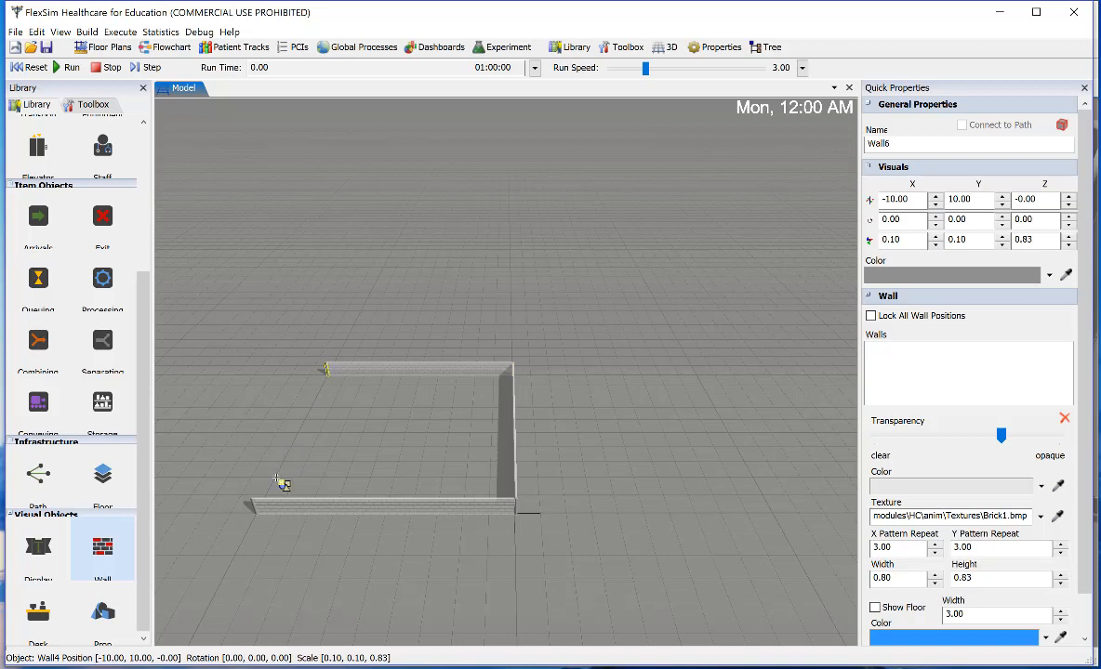
pyautogui.click(277, 479)
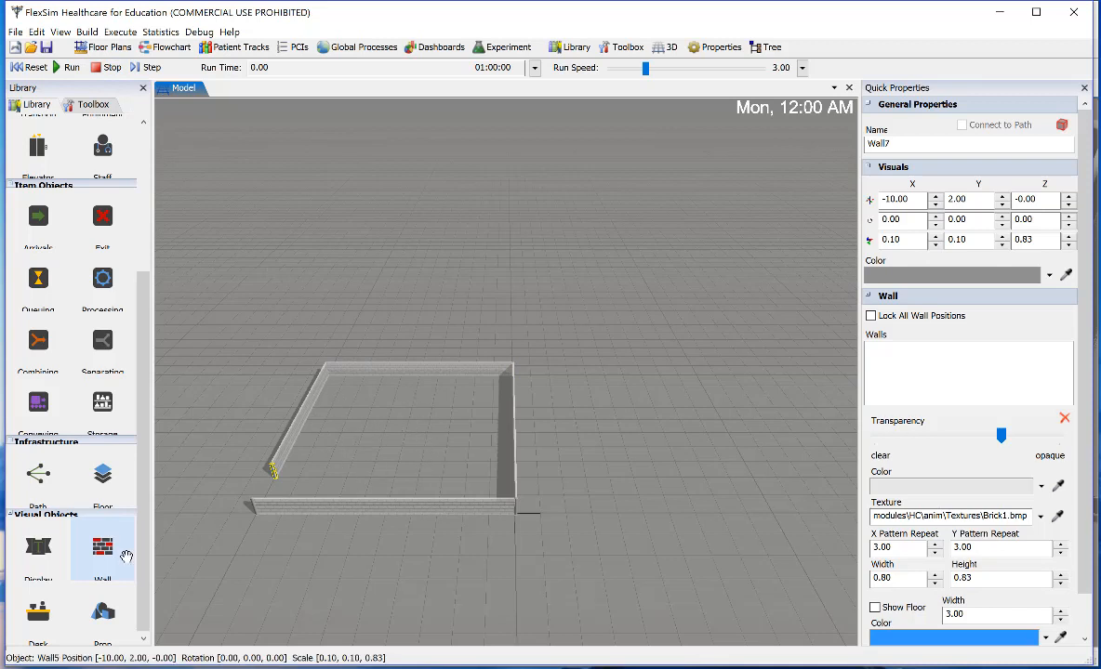
pyautogui.click(377, 455)
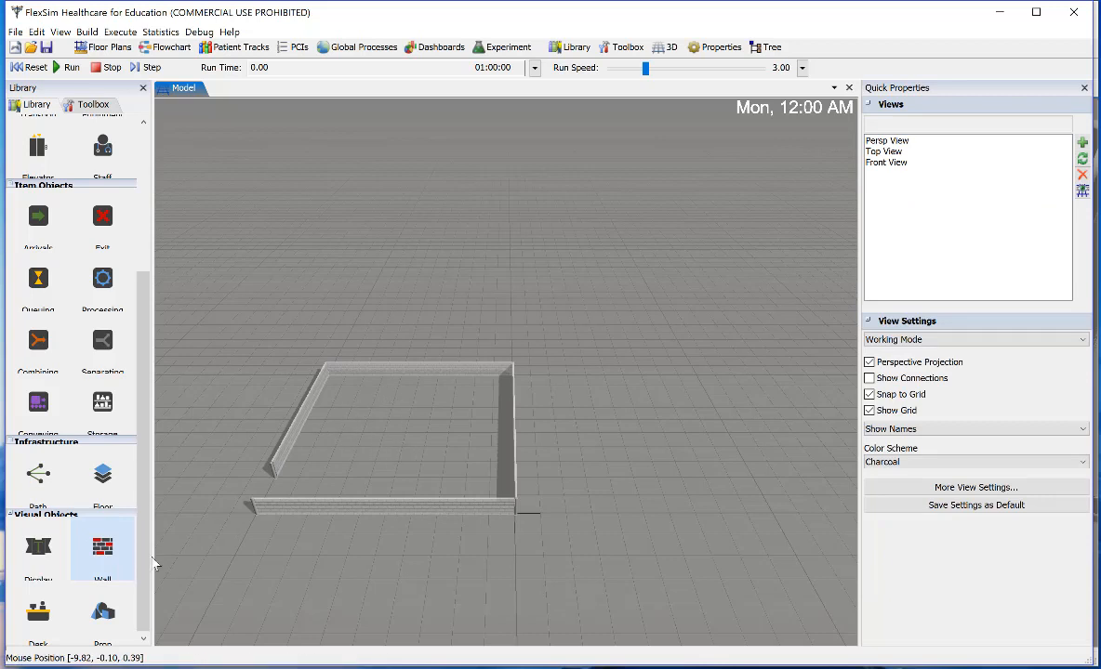
# Try to extend the walls from the open end at (-10, 2) to (-4, 2), and undo that segment
pyautogui.click(92, 535)
pyautogui.click(277, 475)
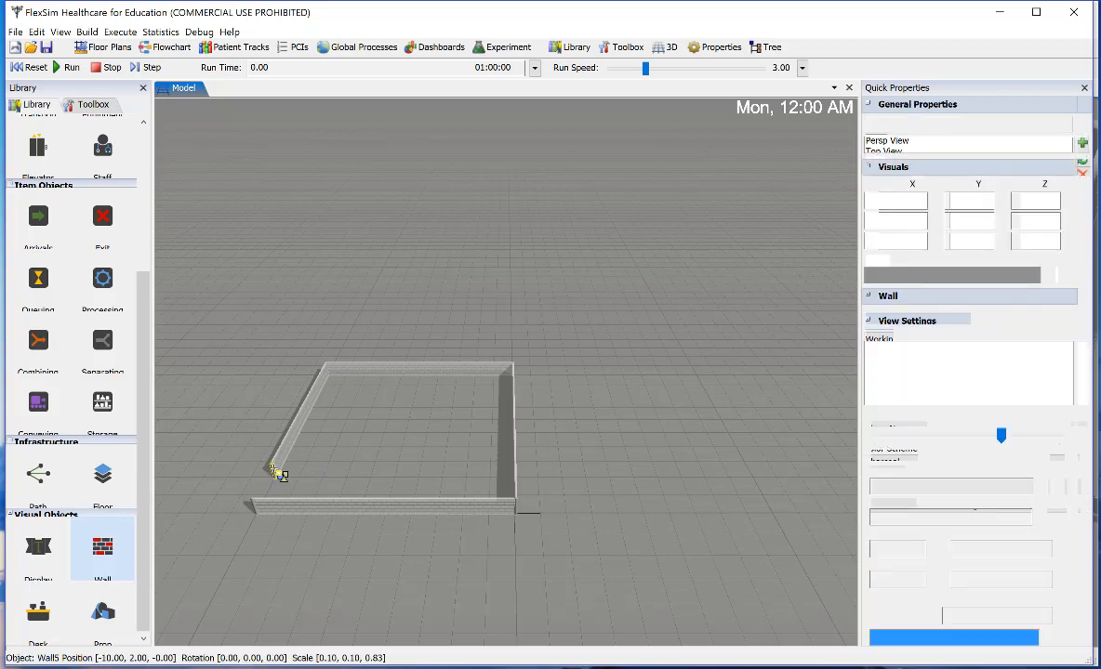
pyautogui.click(420, 472)
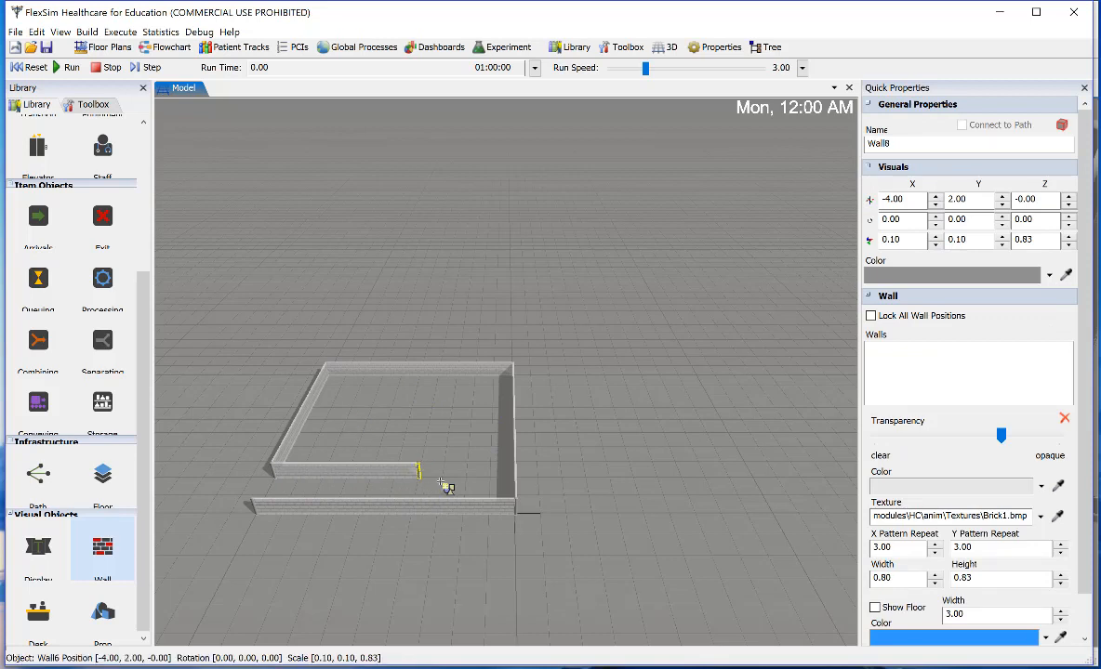
pyautogui.hotkey('ctrl', 'z')
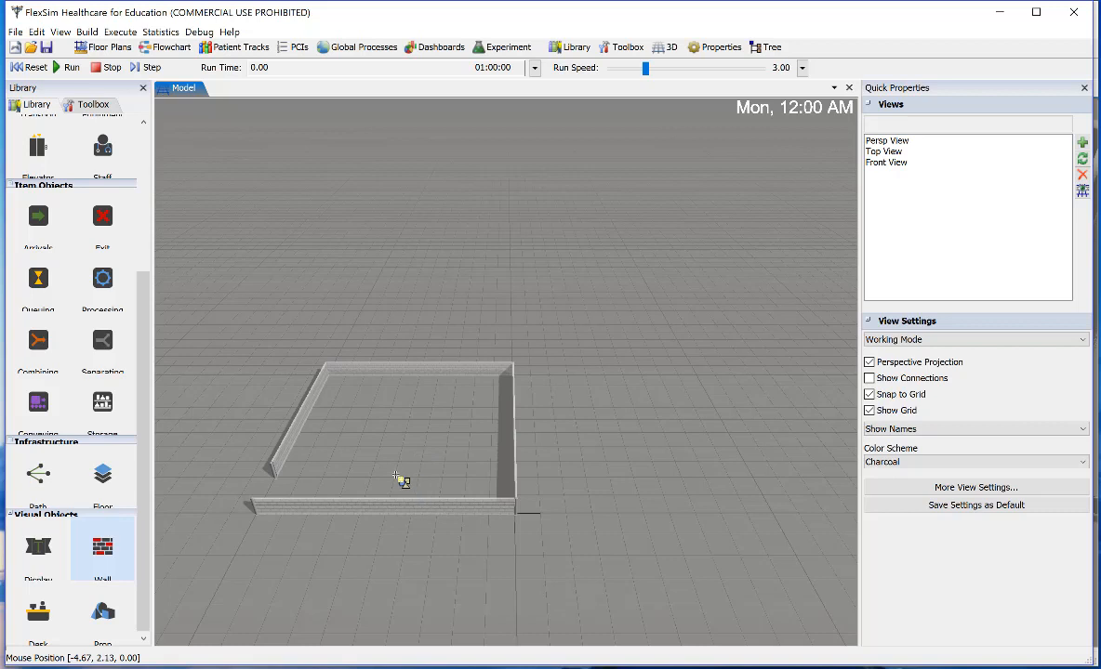
# Extend the walls from the open end at (-10, 2) to (-3, 2) and end wall creation there
pyautogui.click(274, 475)
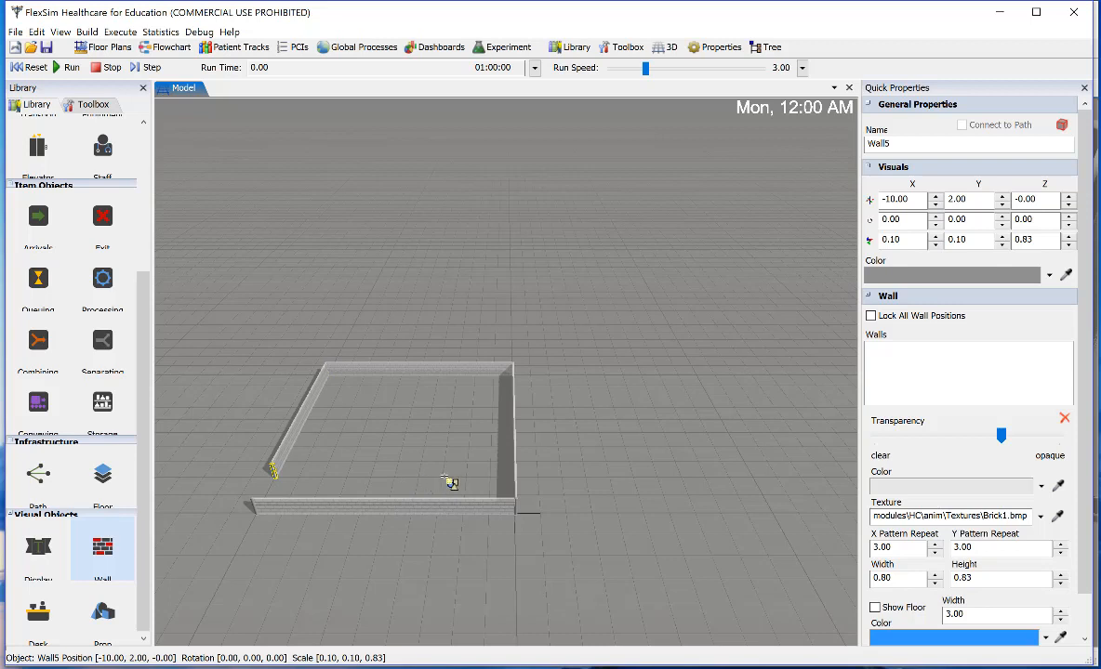
pyautogui.click(449, 482)
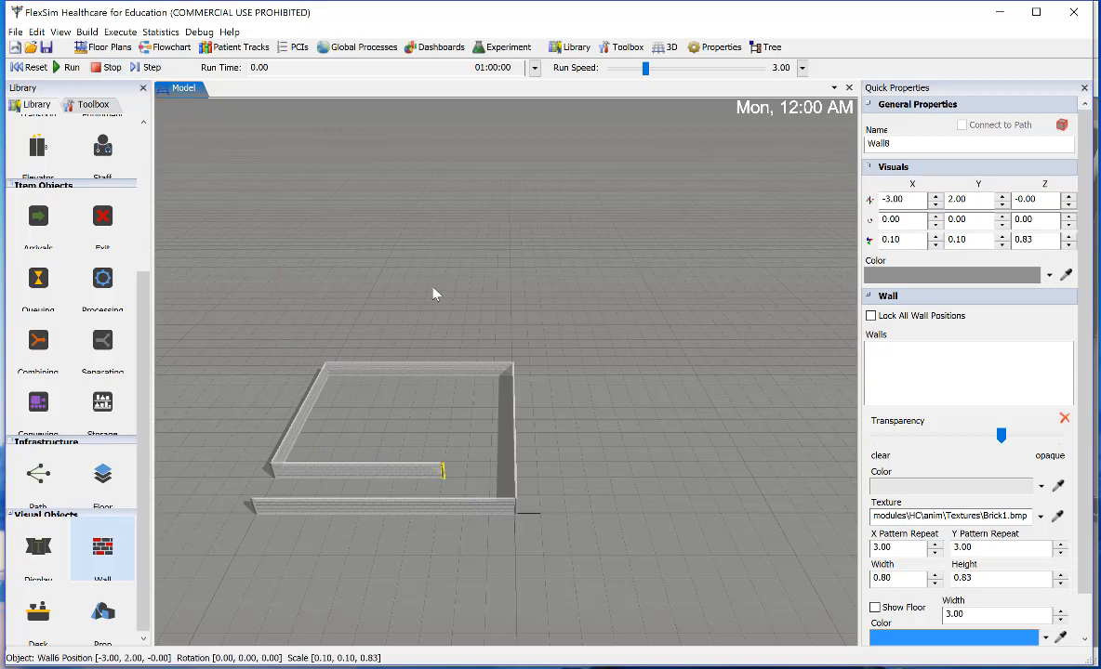
pyautogui.click(307, 260)
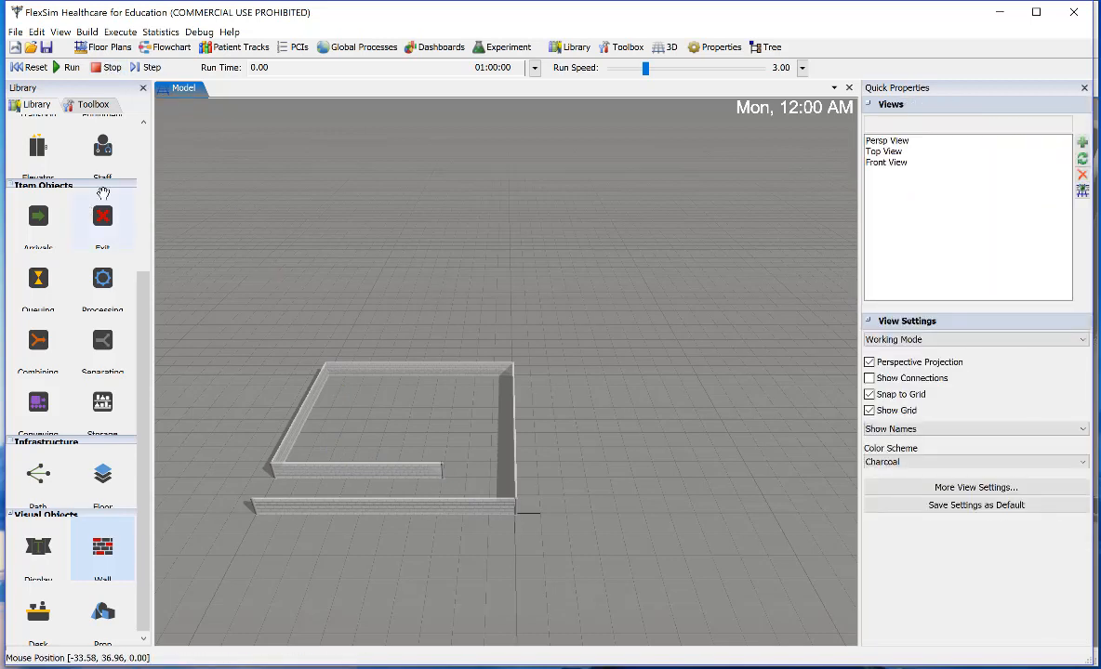
# Try placing a CNA staff object at (-7, 5) inside the walls, and undo both it and the last wall segment
pyautogui.moveTo(102, 146)
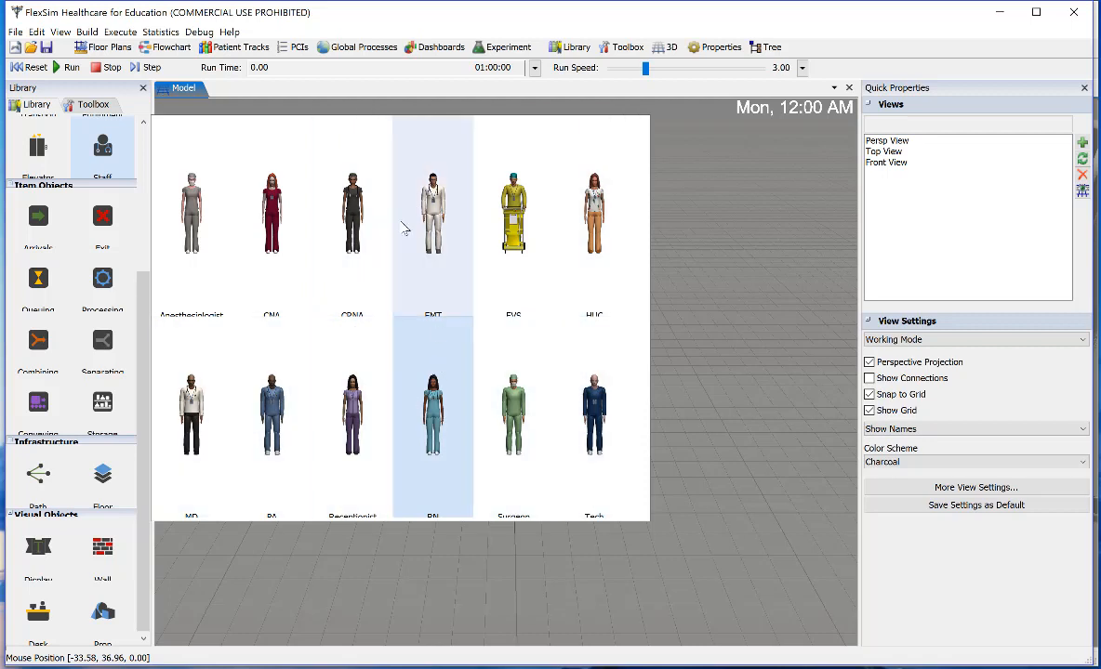
pyautogui.click(278, 201)
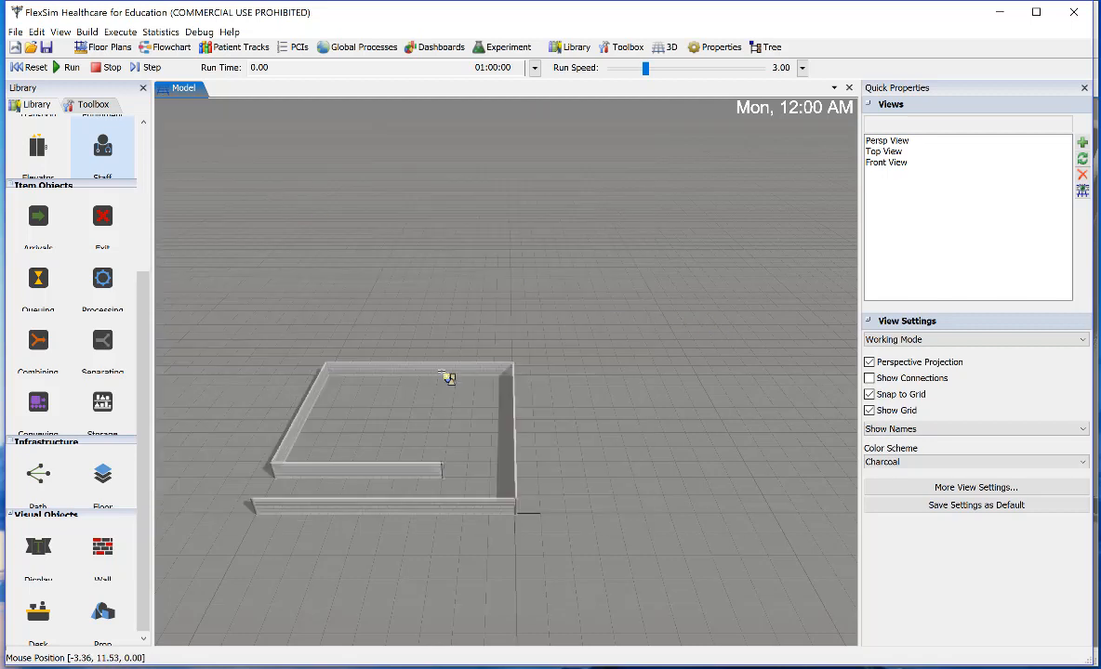
pyautogui.click(359, 436)
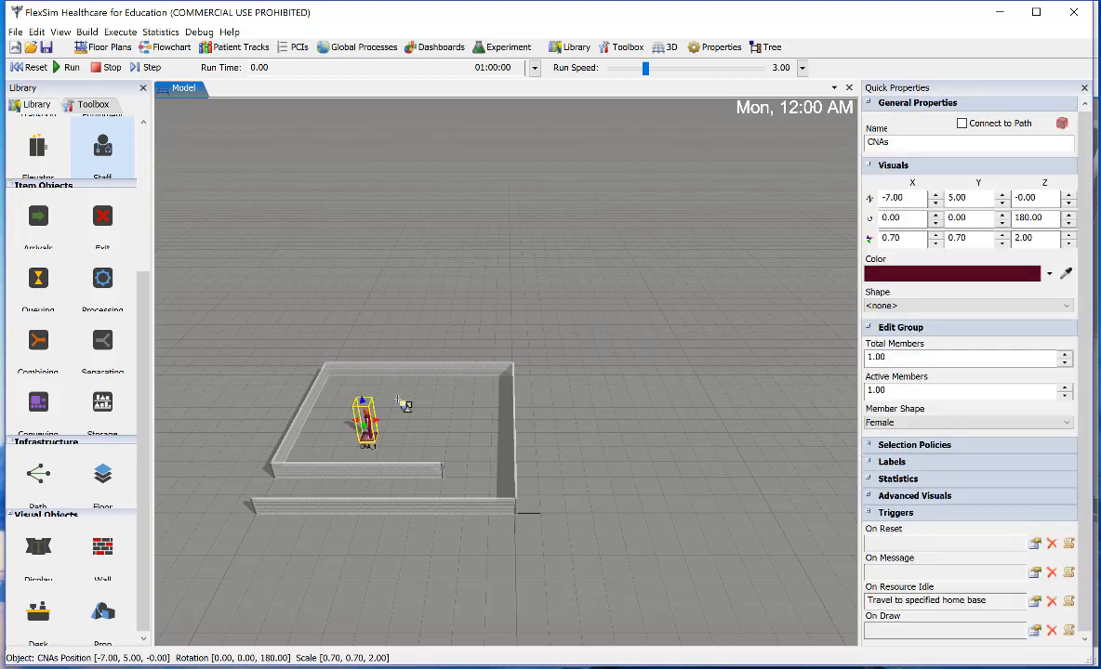
pyautogui.click(447, 443)
pyautogui.hotkey('ctrl', 'z')
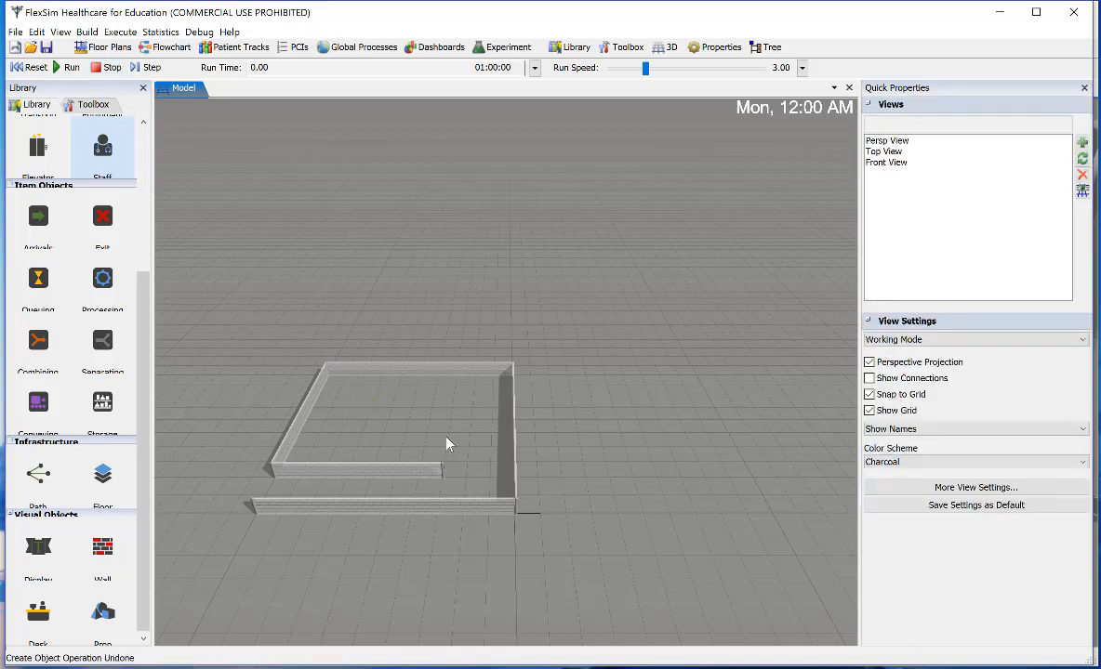
pyautogui.hotkey('ctrl', 'z')
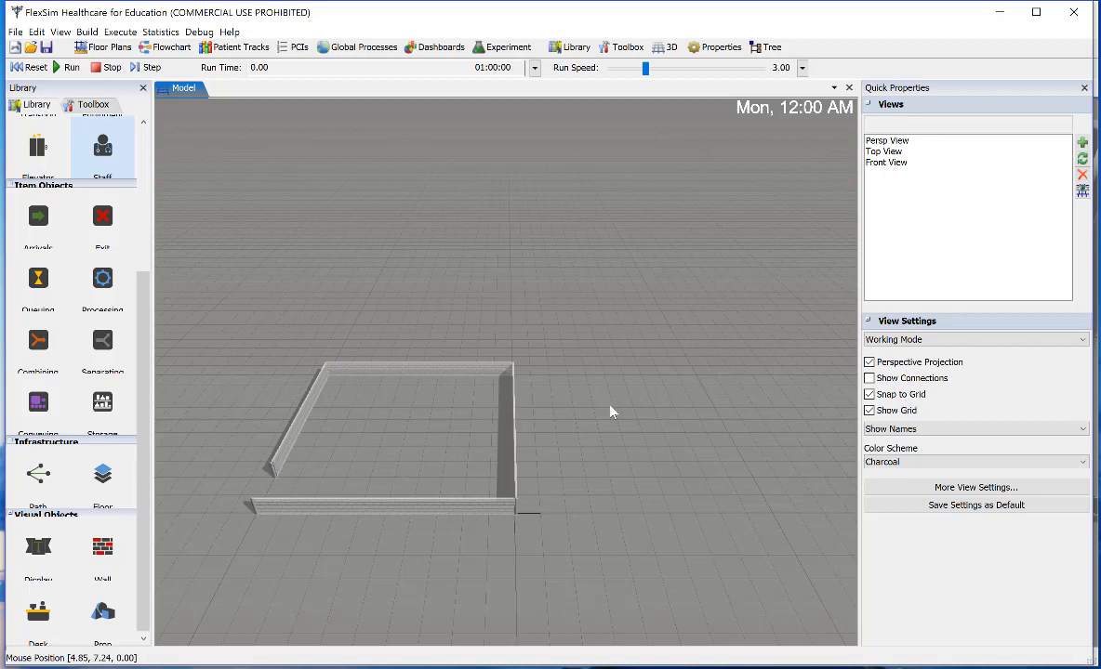
# Draw a wall segment from the open end at (-10, 2) to (-4, 2), forming one side of the entrance corridor
pyautogui.scroll(3, 609, 411)
pyautogui.scroll(-2, 609, 411)
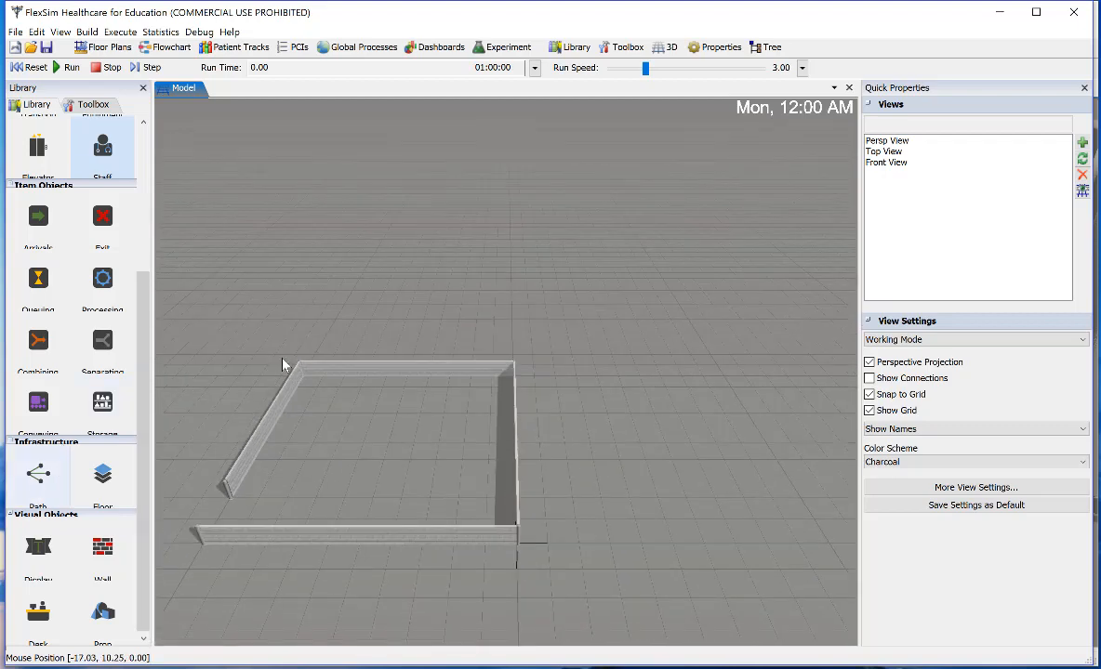
pyautogui.moveTo(410, 302); pyautogui.dragTo(504, 308, button='right')
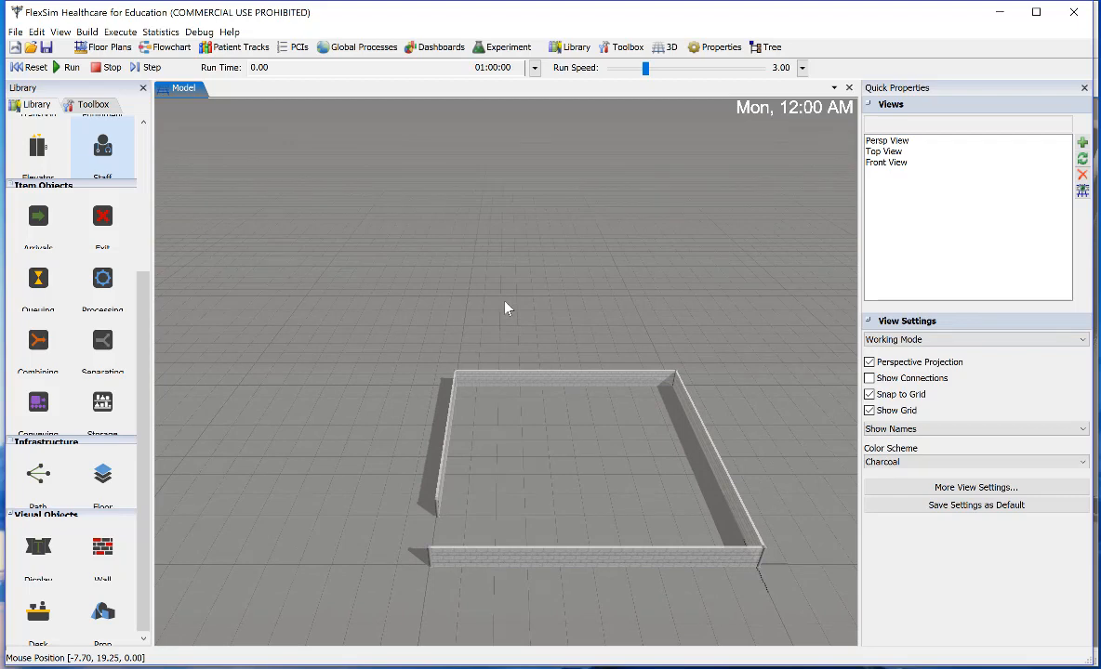
pyautogui.moveTo(505, 302)
pyautogui.mouseDown()
pyautogui.moveTo(528, 305)
pyautogui.moveTo(511, 290)
pyautogui.moveTo(513, 307)
pyautogui.moveTo(508, 287)
pyautogui.moveTo(517, 307)
pyautogui.mouseUp()
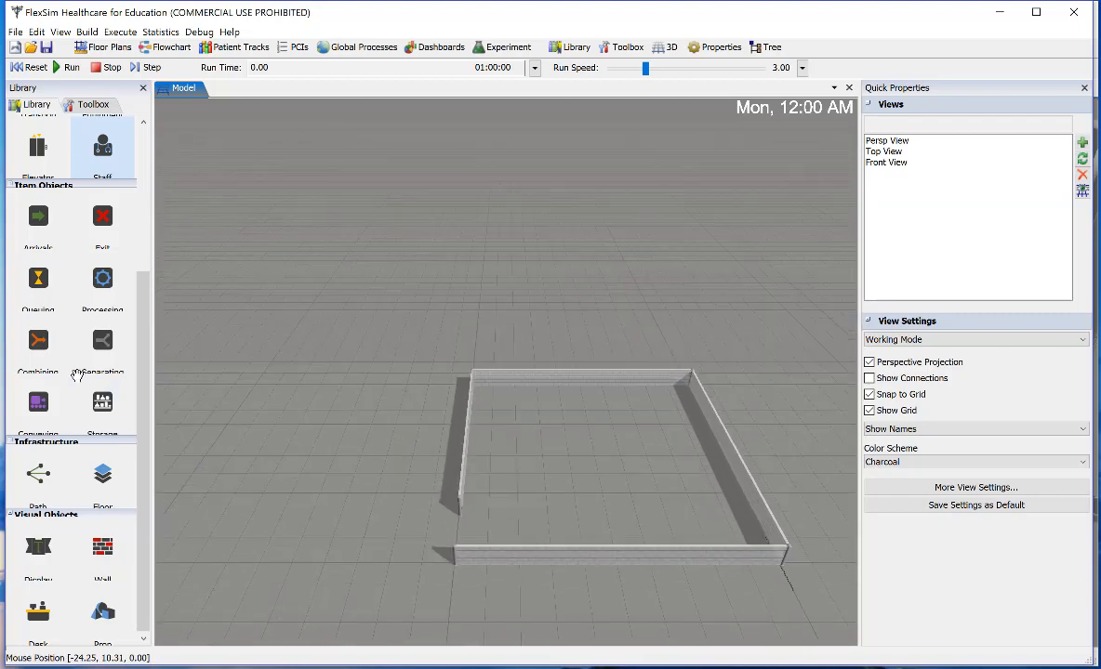
pyautogui.click(39, 474)
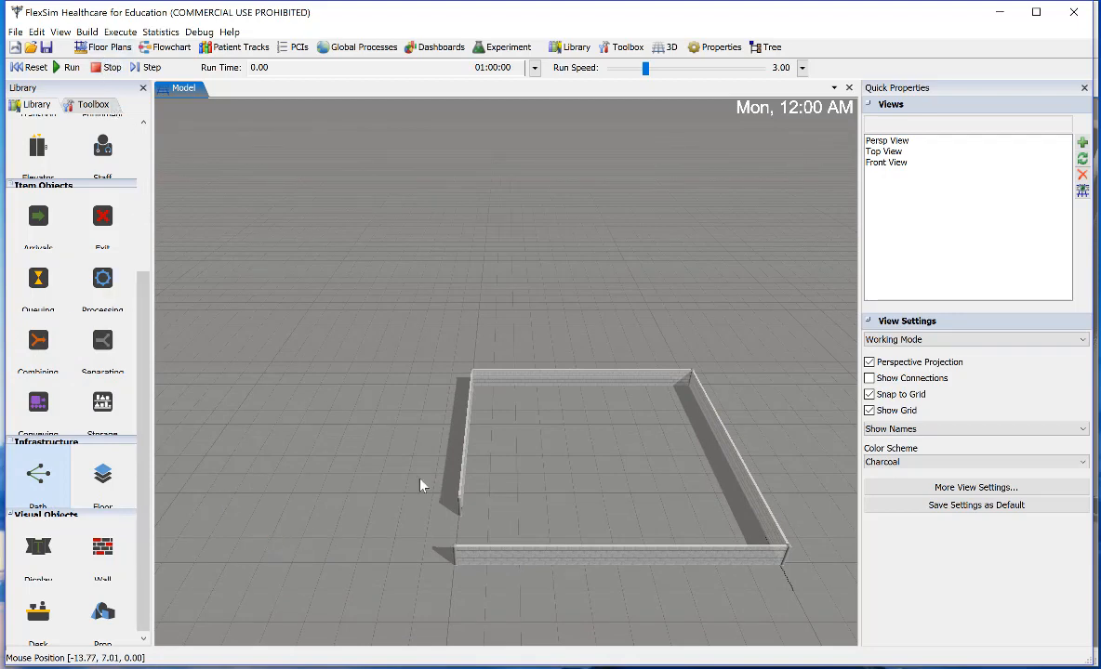
pyautogui.click(102, 539)
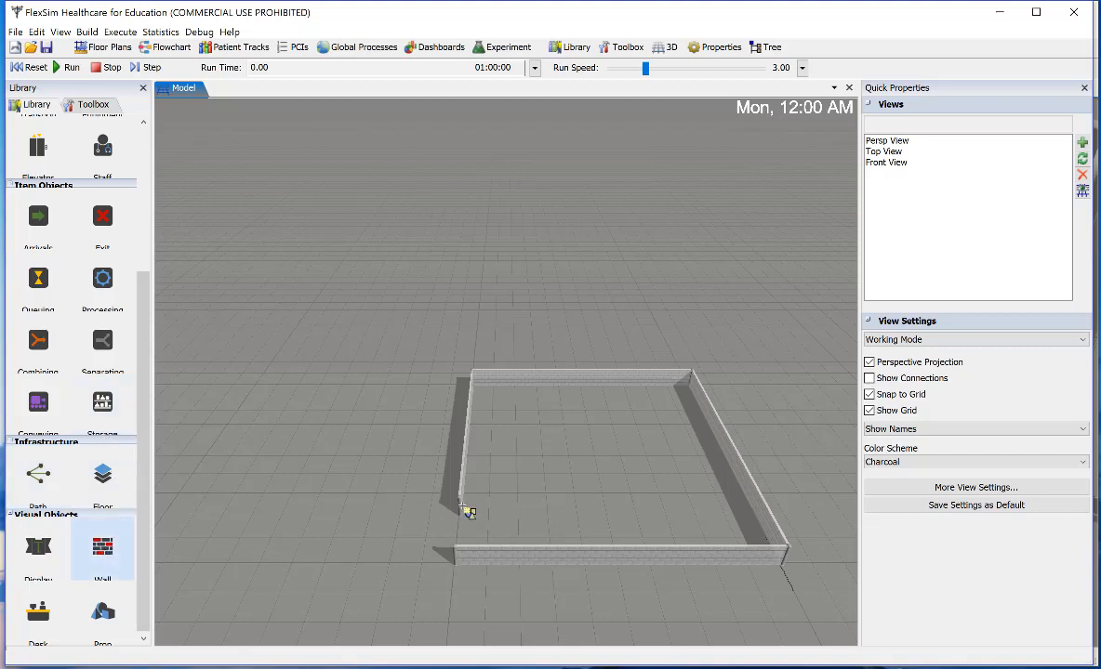
pyautogui.click(462, 511)
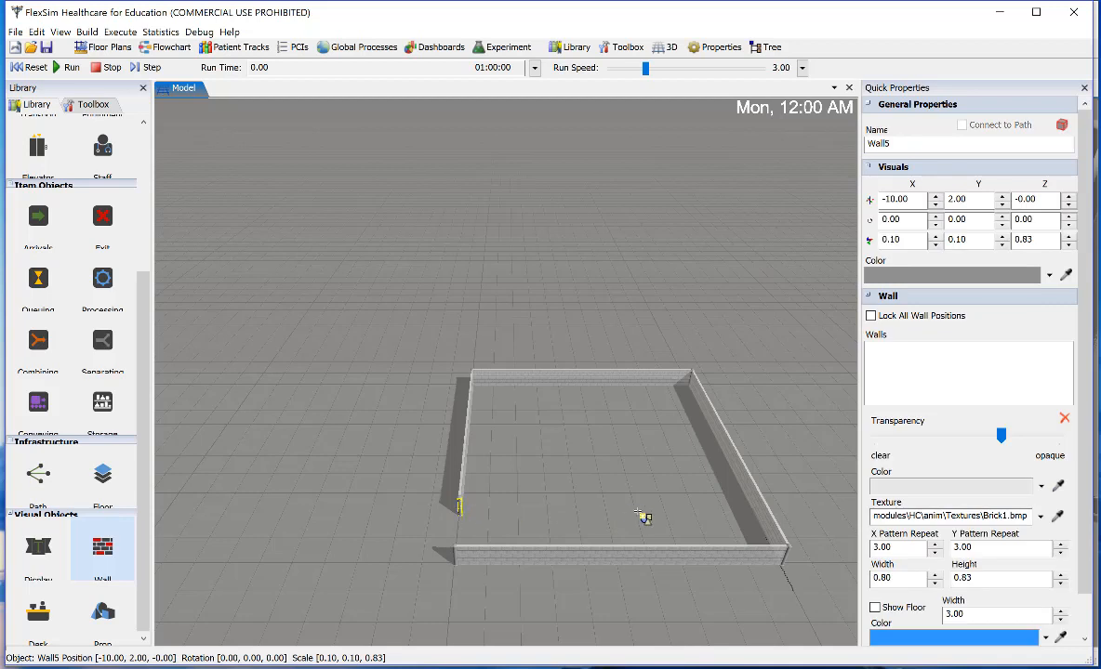
pyautogui.click(639, 510)
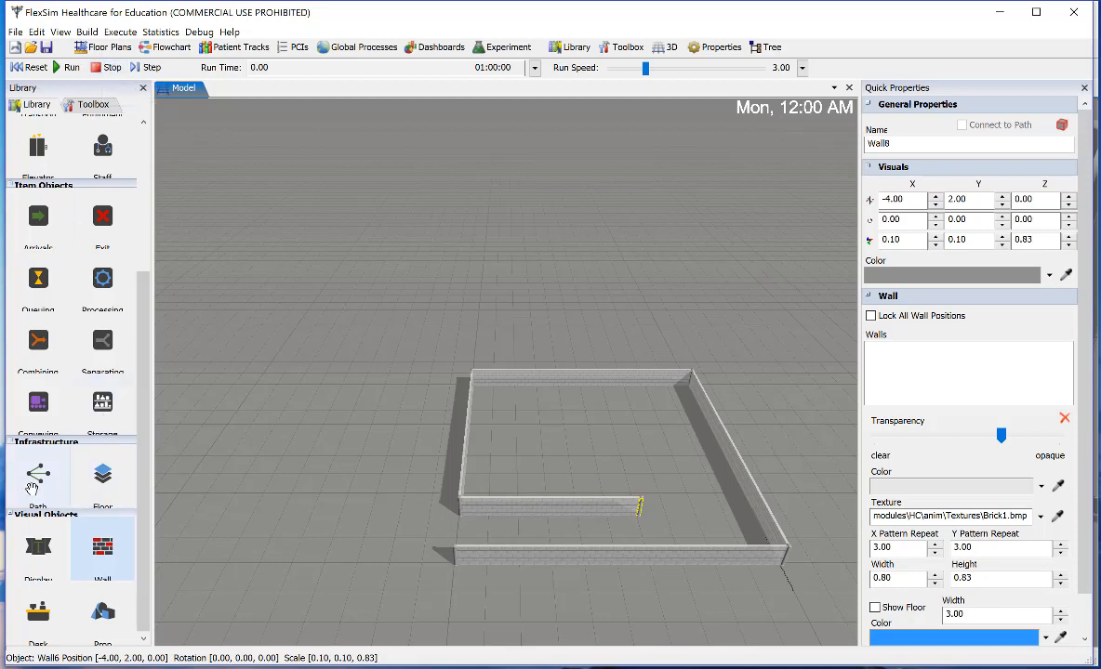
# Try drawing a path through the corridor from (-12, 1) to (-4, 1), and undo it
pyautogui.click(32, 488)
pyautogui.click(409, 532)
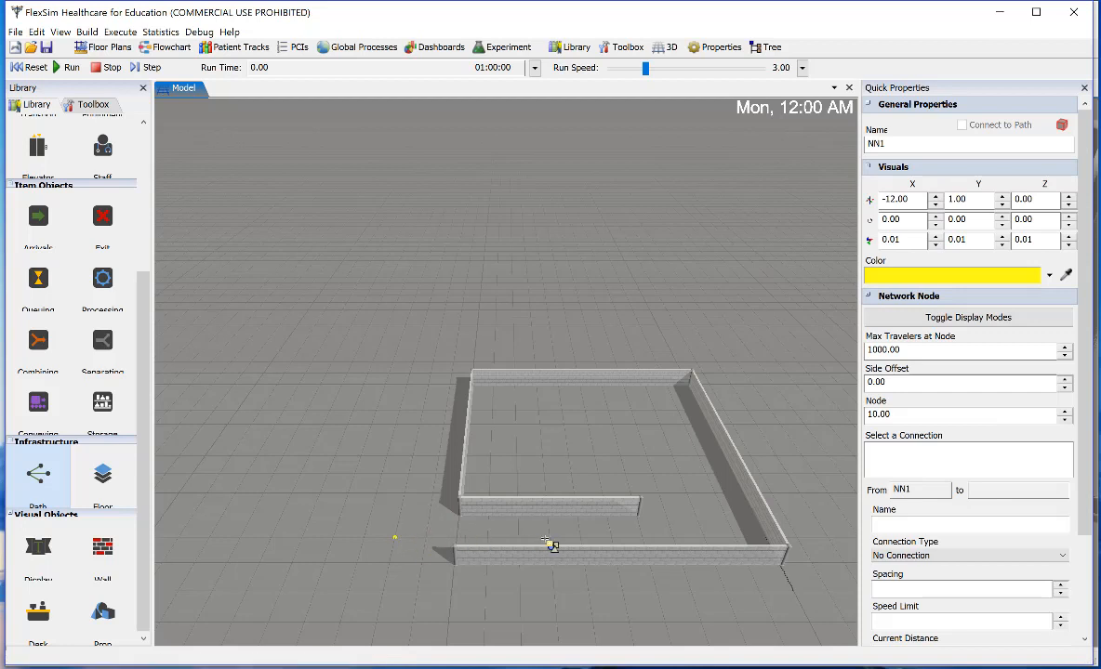
pyautogui.click(641, 543)
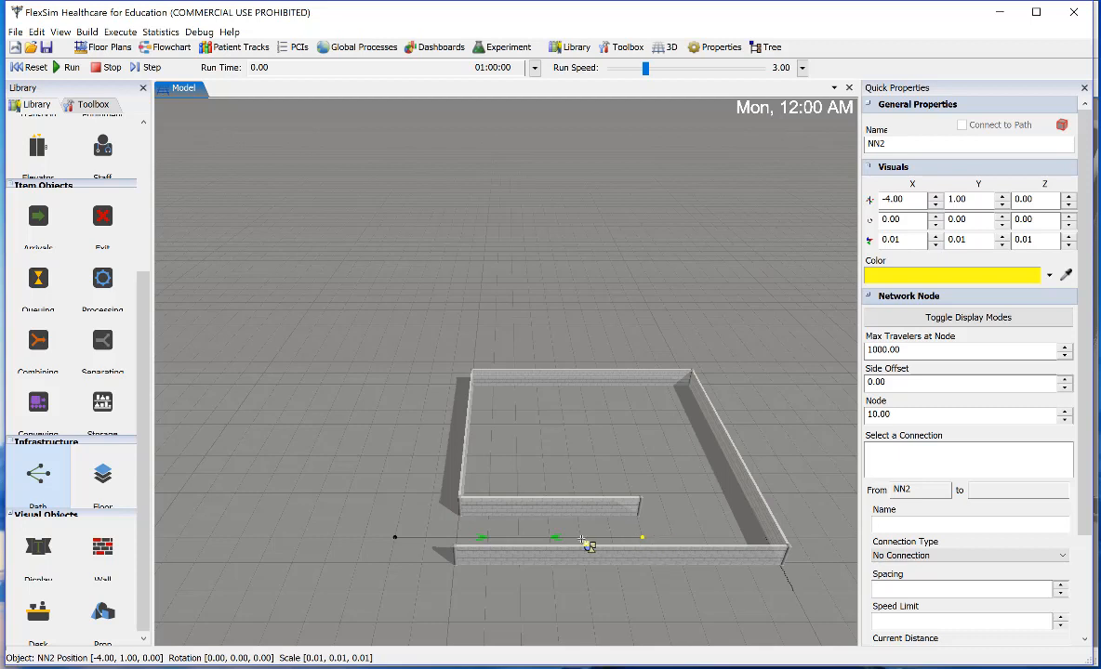
pyautogui.hotkey('ctrl', 'z')
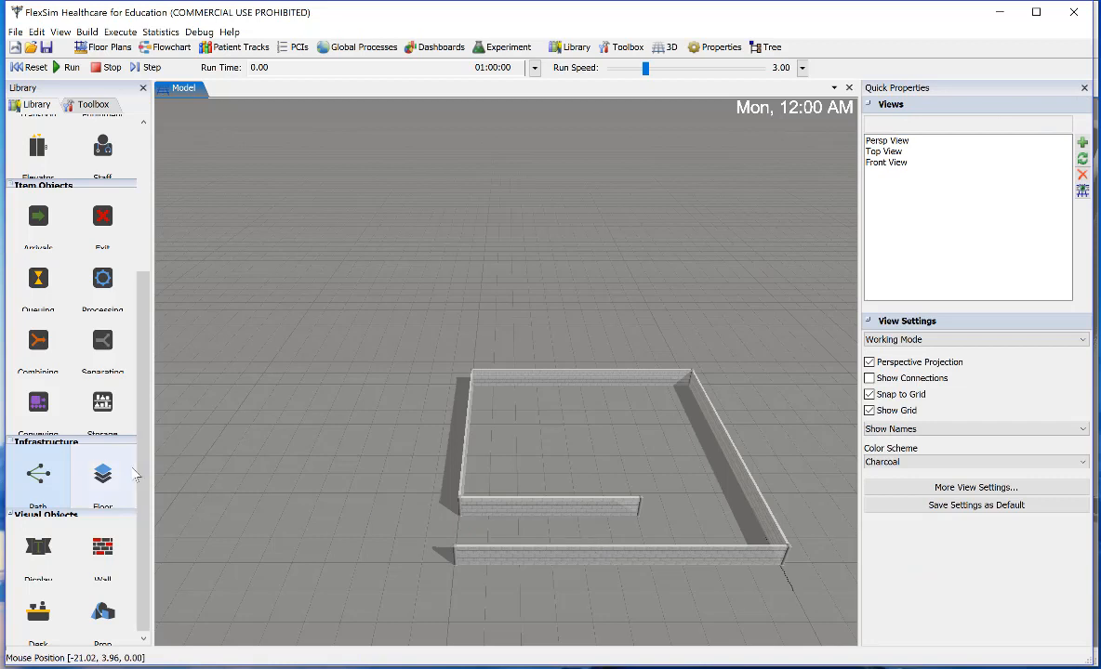
# Draw a travel path through the corridor from (-12, 1) to (-2, 1) and end path creation
pyautogui.click(399, 546)
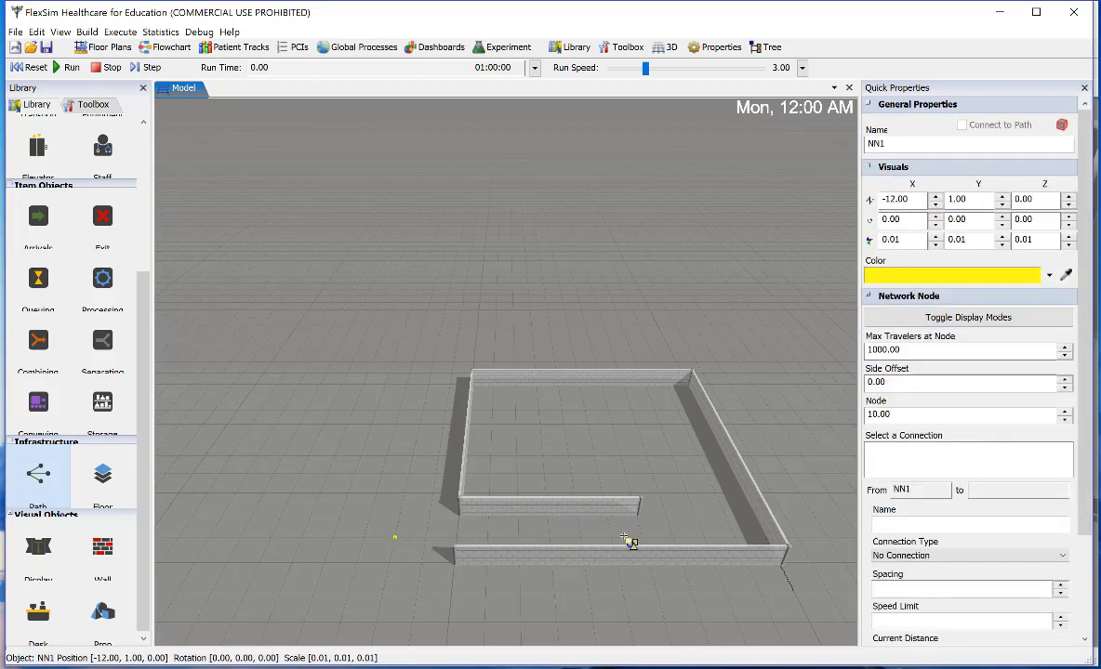
pyautogui.click(707, 541)
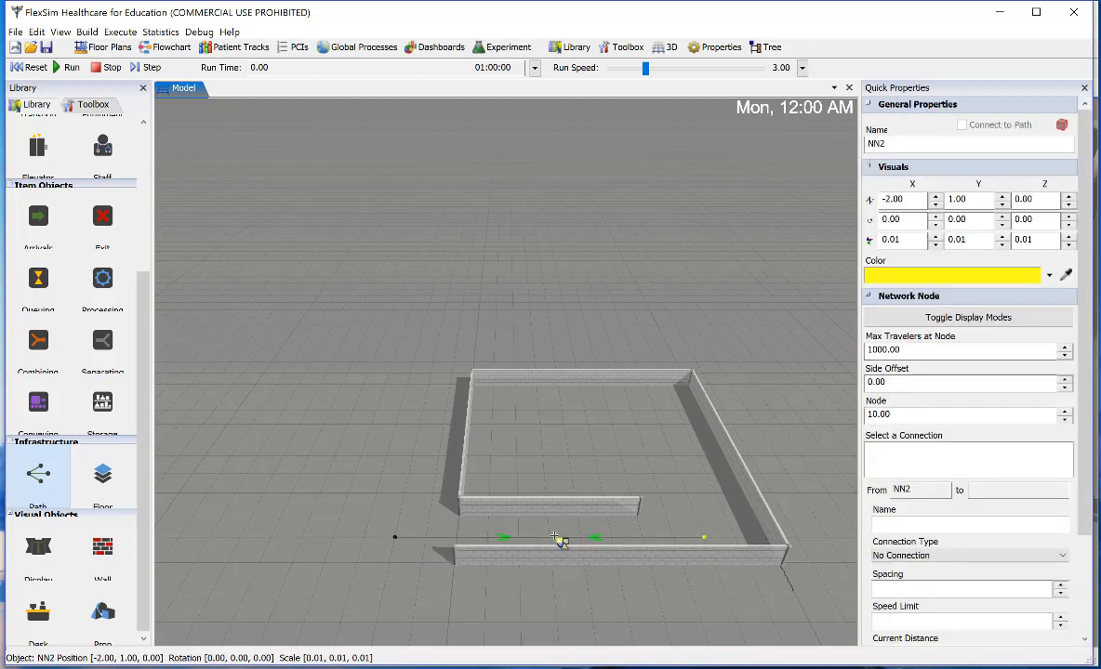
pyautogui.click(38, 480)
# Try placing a Front Entrance patient arrivals prop at (-17, 1), inspect it from the front, and undo its creation
pyautogui.click(102, 612)
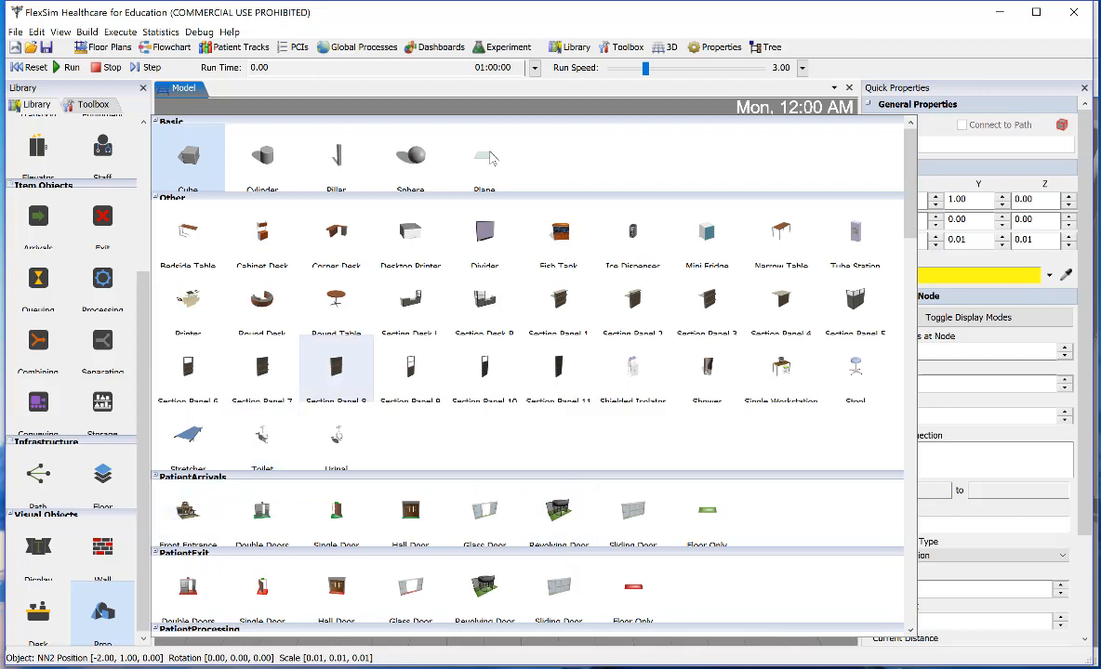
pyautogui.click(186, 510)
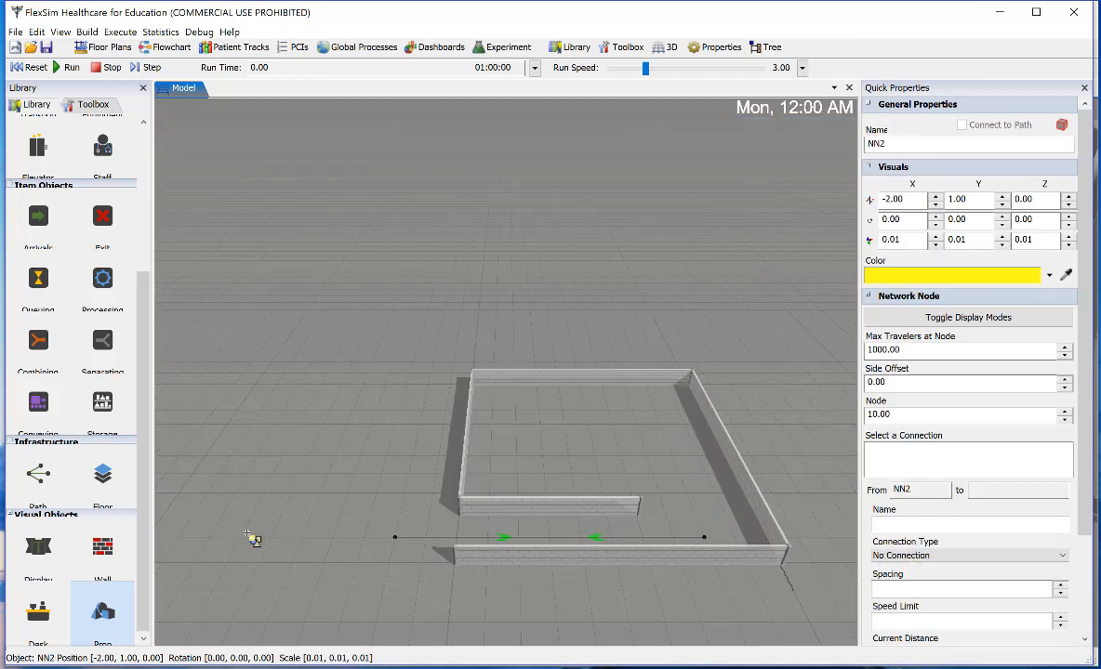
pyautogui.click(249, 537)
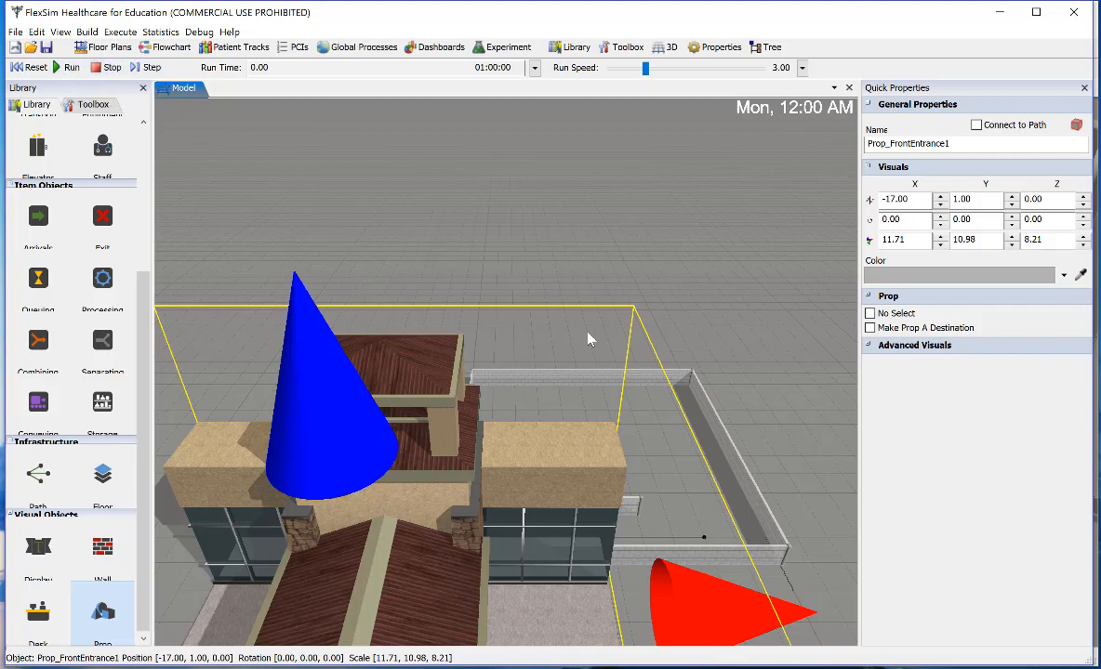
pyautogui.moveTo(587, 332)
pyautogui.mouseDown(button='right')
pyautogui.moveTo(586, 309)
pyautogui.moveTo(594, 327)
pyautogui.mouseUp(button='right')
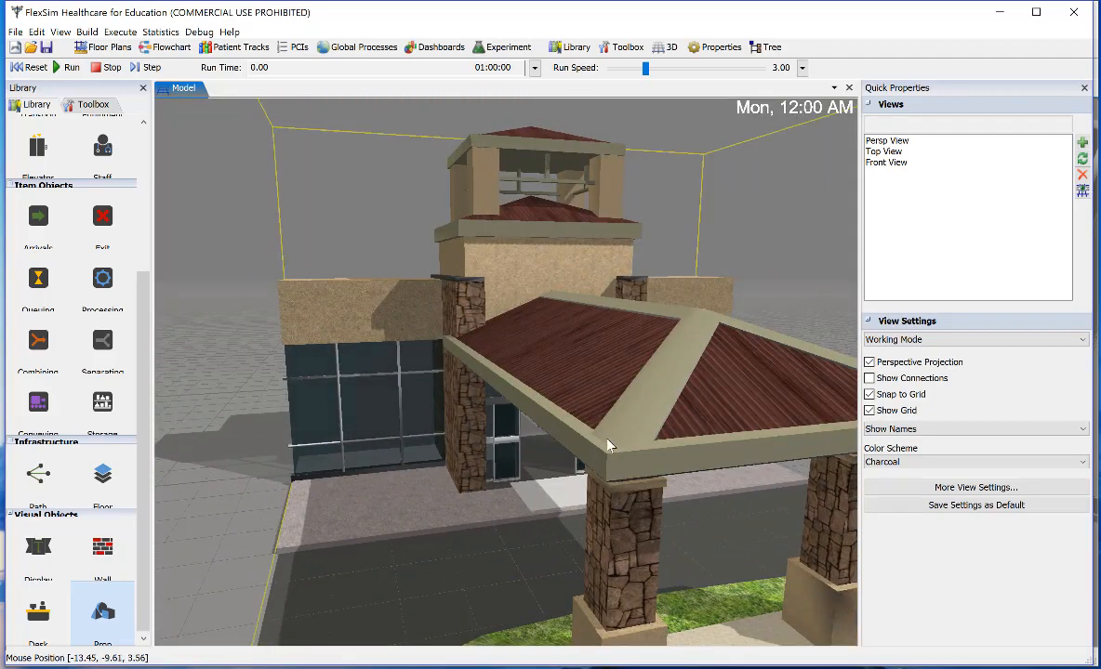
pyautogui.hotkey('ctrl', 'z')
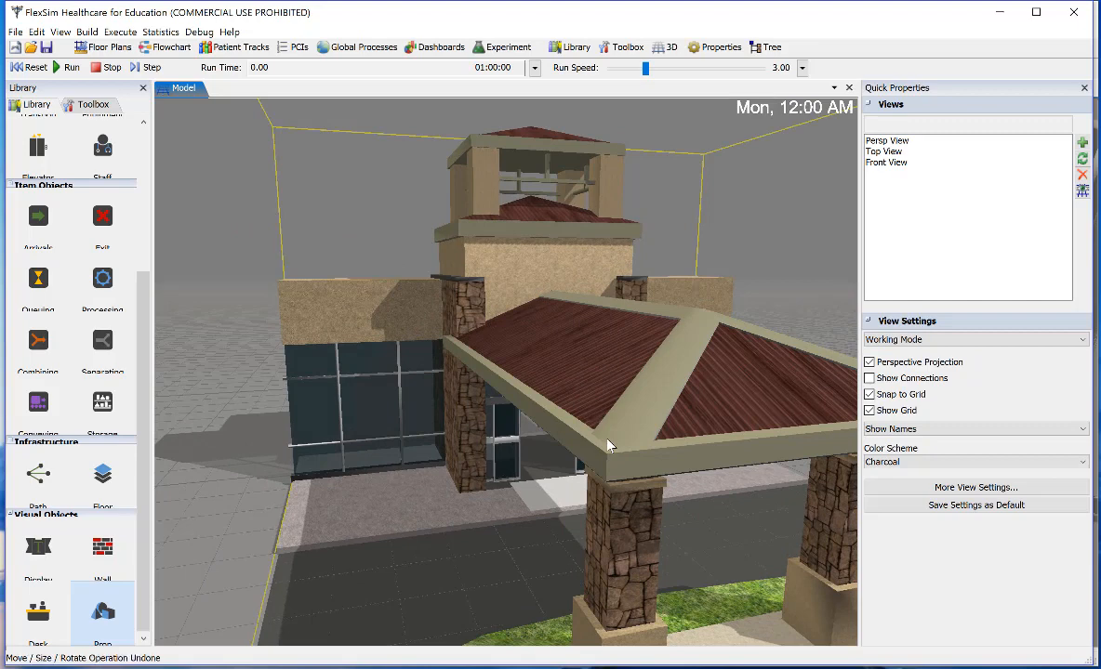
pyautogui.click(485, 431)
pyautogui.rightClick(484, 432)
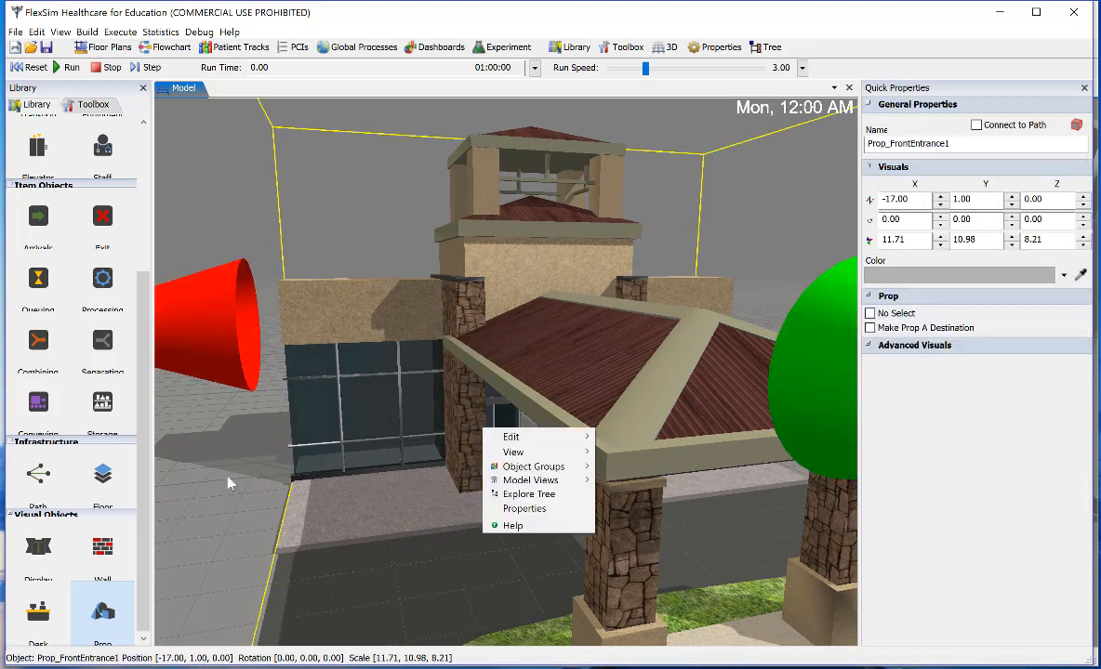
pyautogui.click(183, 493)
pyautogui.hotkey('ctrl', 'z')
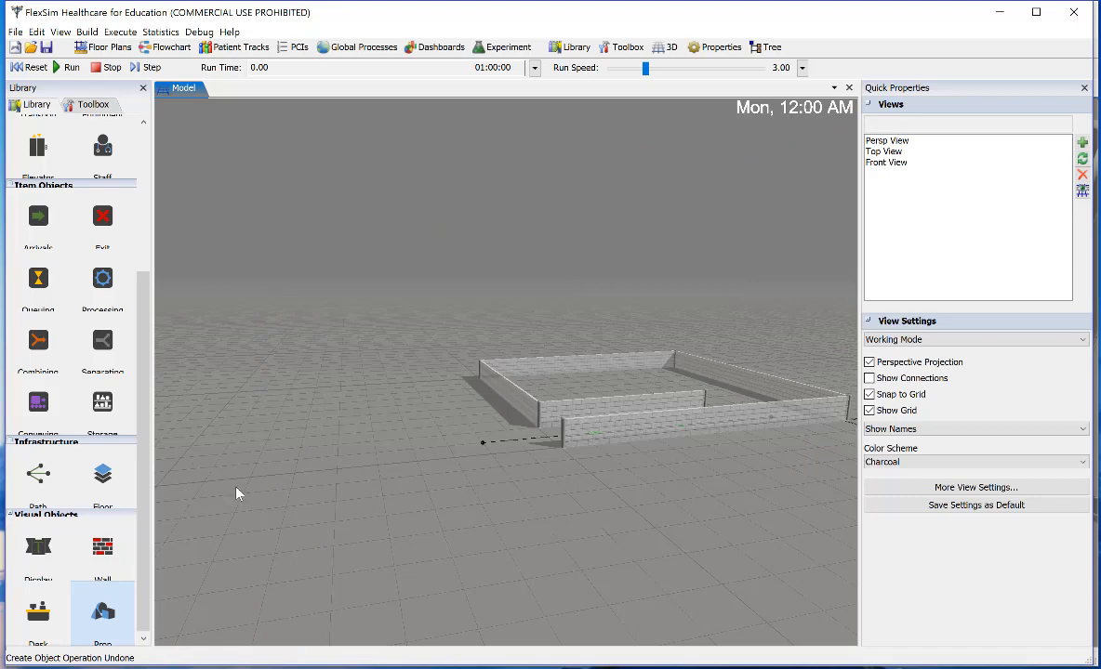
# Place a Double Doors patient arrivals prop at (-14, 1), outside the corridor near the start of the path
pyautogui.moveTo(506, 517); pyautogui.dragTo(351, 649)
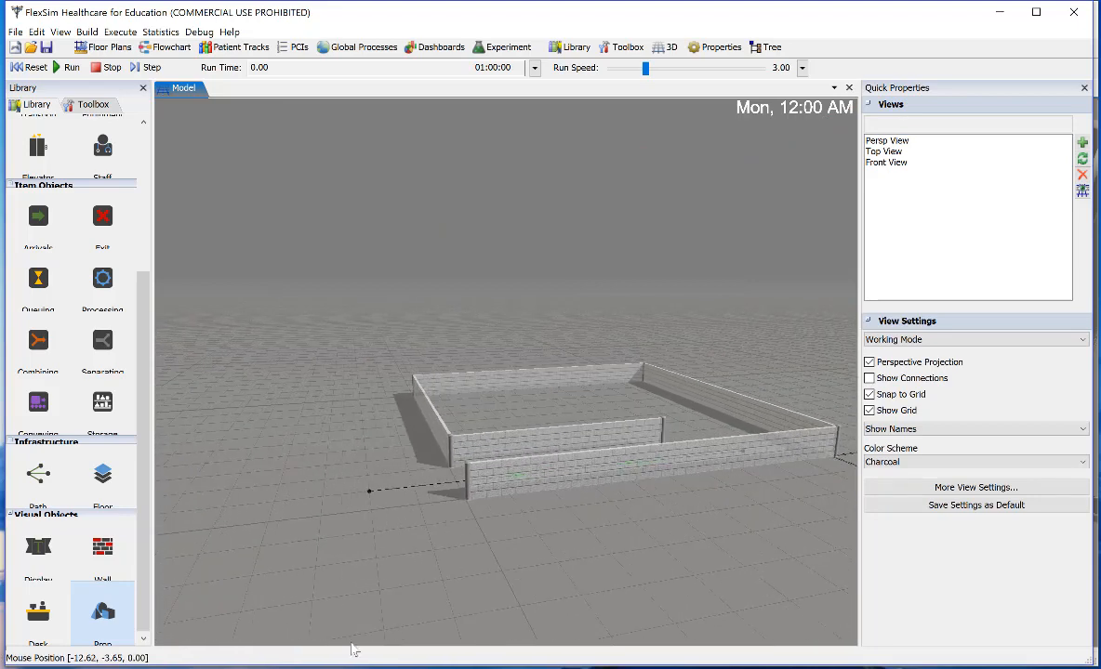
pyautogui.click(104, 611)
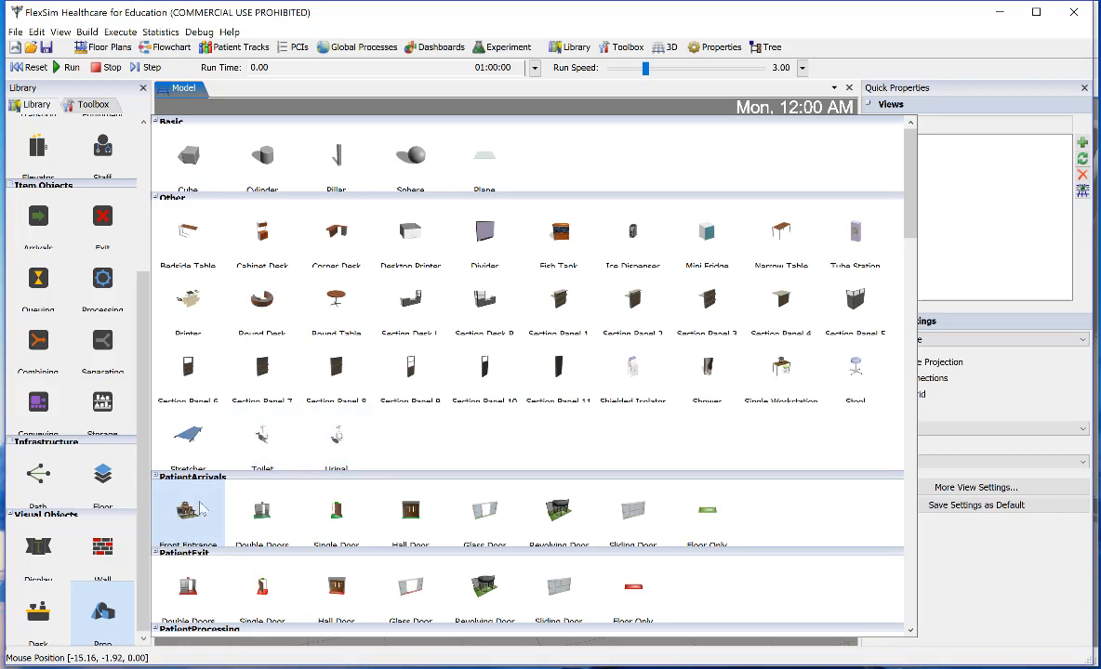
pyautogui.click(275, 527)
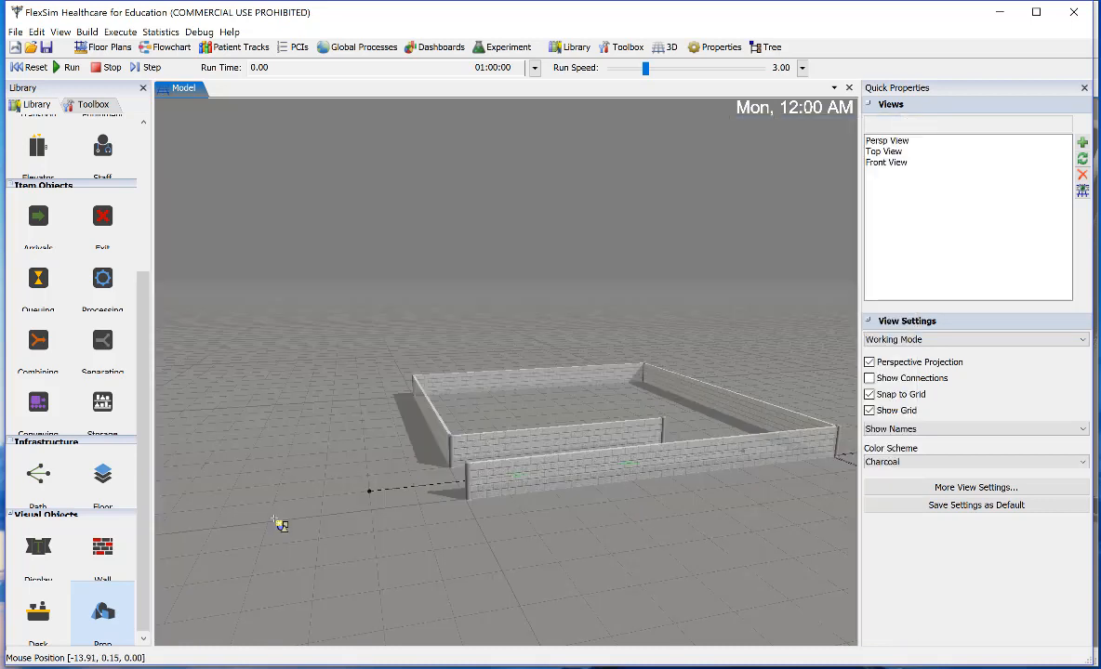
pyautogui.click(292, 499)
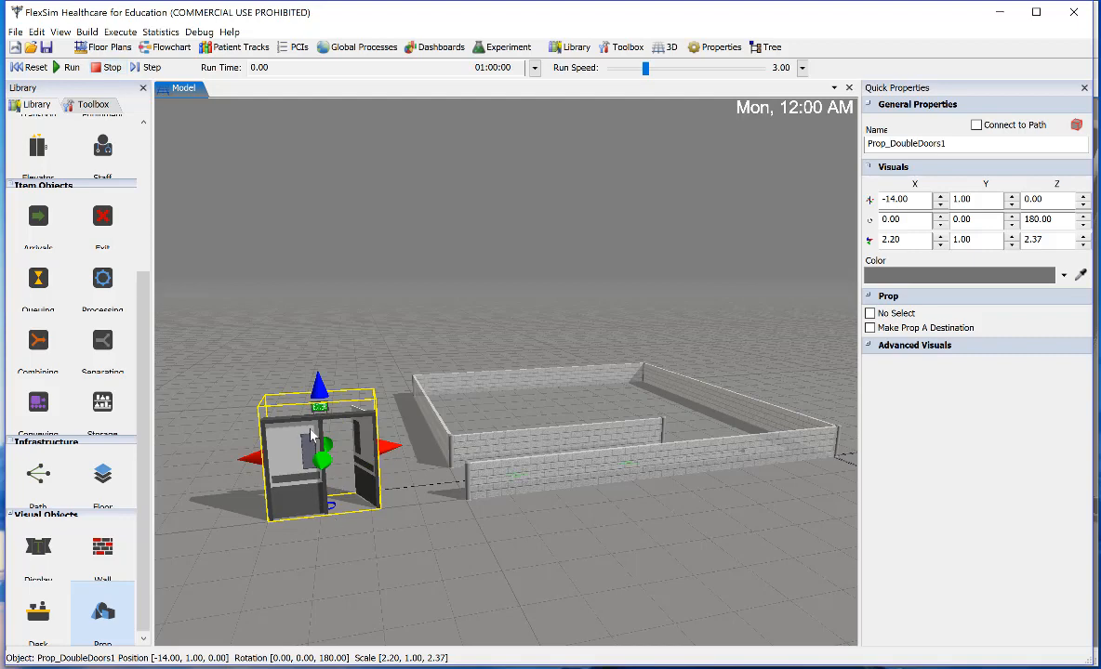
# Reposition the double doors to about (-15, 2.37, 0.06) and resize them to about 2.05 wide and 2.31 high
pyautogui.moveTo(303, 403); pyautogui.dragTo(305, 435)
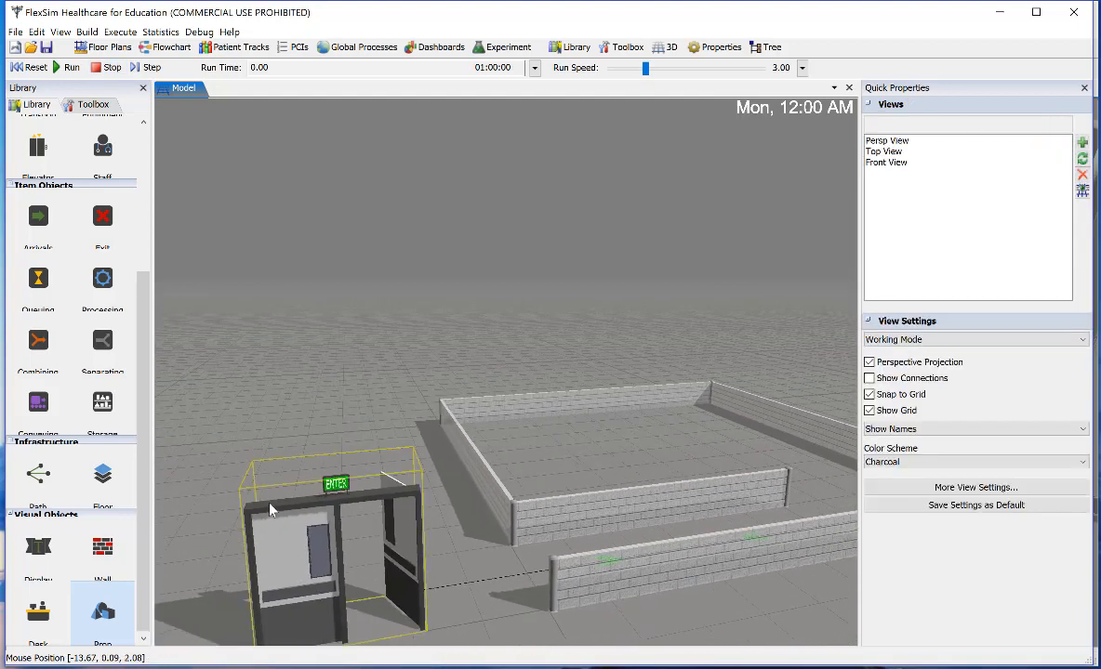
pyautogui.moveTo(268, 497); pyautogui.dragTo(281, 463)
pyautogui.moveTo(282, 564); pyautogui.dragTo(220, 534)
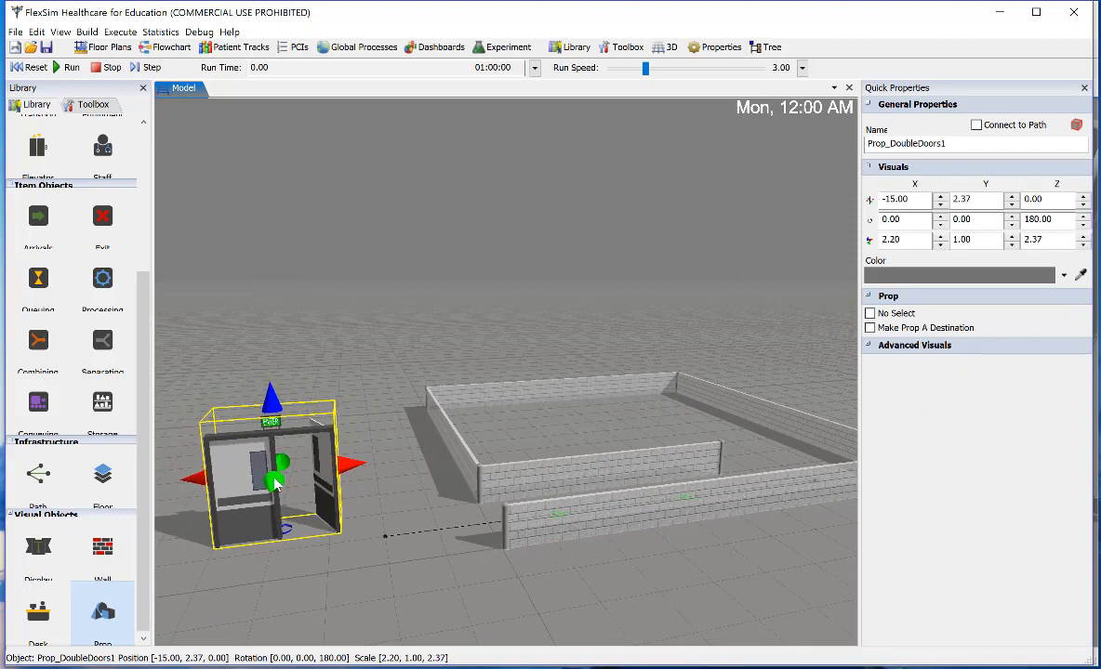
pyautogui.moveTo(287, 533)
pyautogui.mouseDown()
pyautogui.moveTo(287, 543)
pyautogui.moveTo(286, 533)
pyautogui.mouseUp()
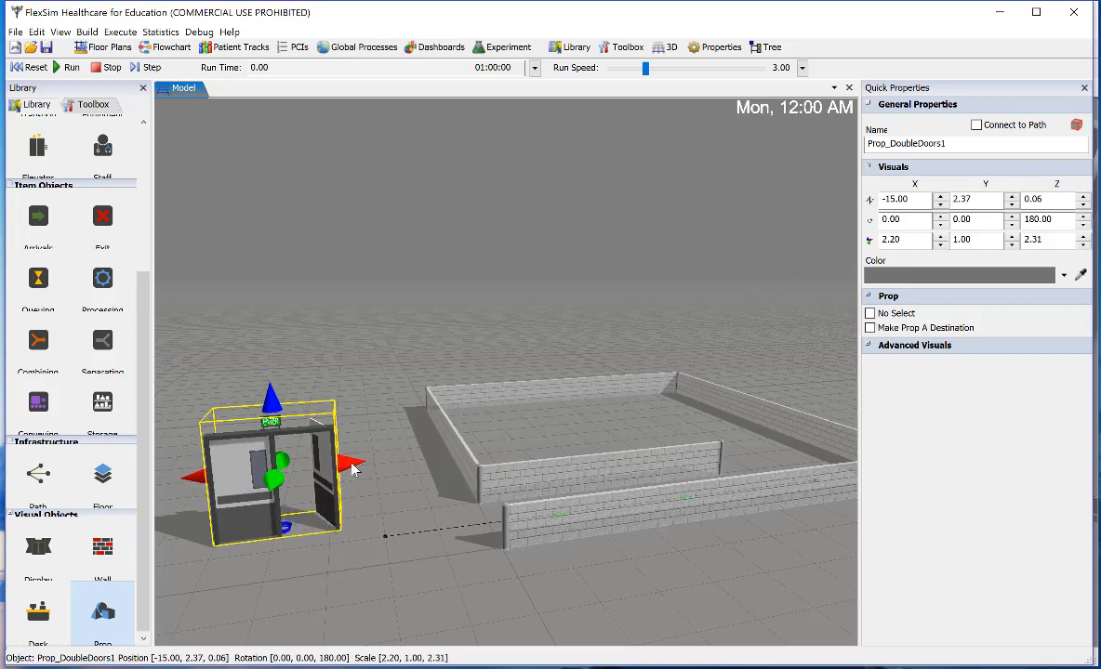
pyautogui.moveTo(345, 459)
pyautogui.mouseDown()
pyautogui.moveTo(354, 456)
pyautogui.moveTo(295, 464)
pyautogui.moveTo(348, 468)
pyautogui.mouseUp()
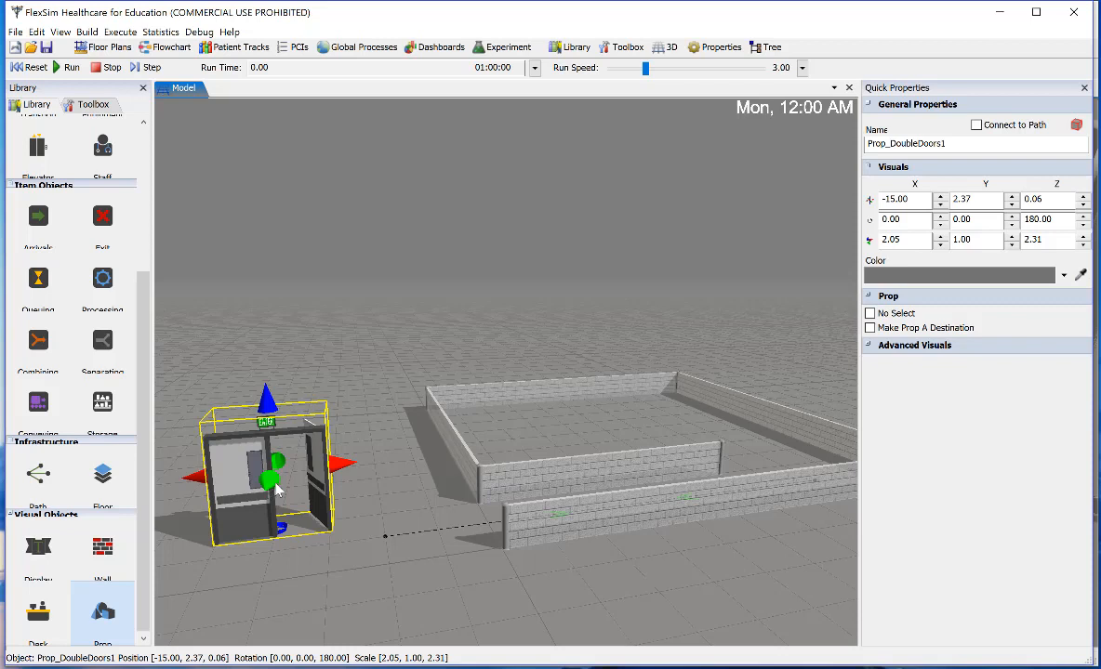
# Try rotating the double doors 90 degrees about the Y axis and undo the rotation
pyautogui.moveTo(276, 487); pyautogui.dragTo(272, 484)
pyautogui.moveTo(267, 411); pyautogui.dragTo(268, 413)
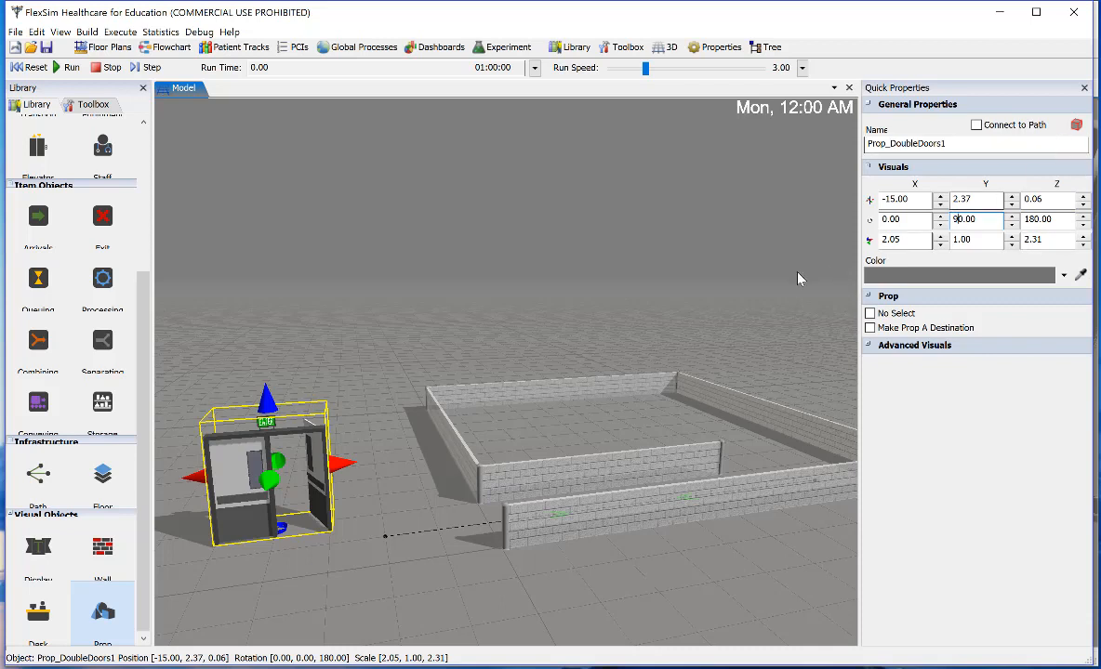
pyautogui.click(1050, 220)
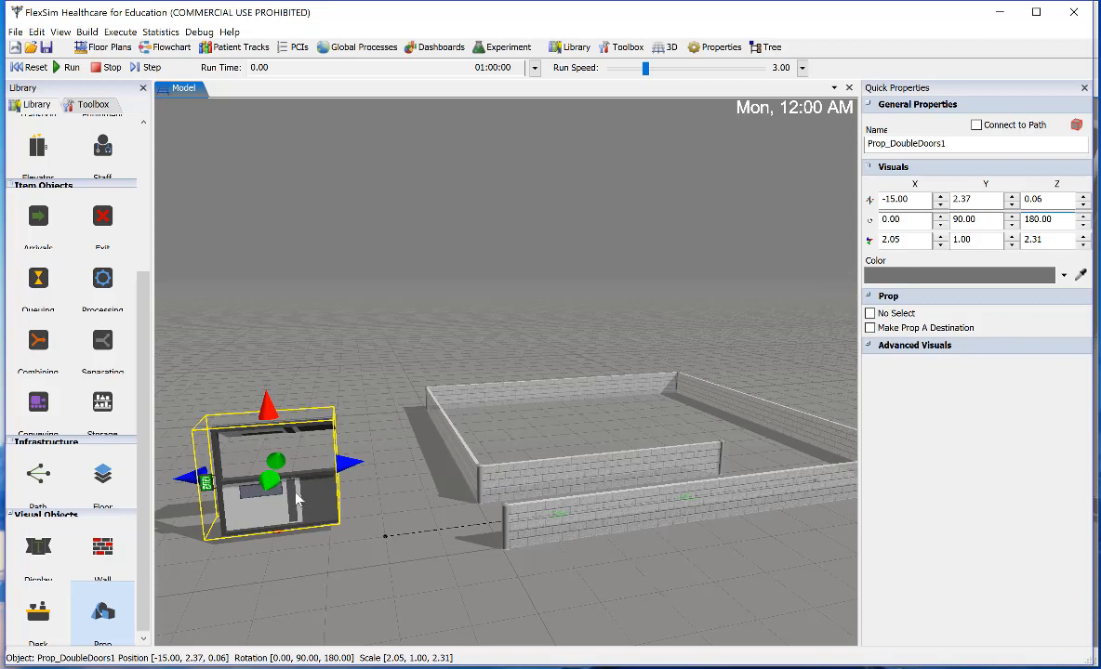
pyautogui.hotkey('ctrl', 'z')
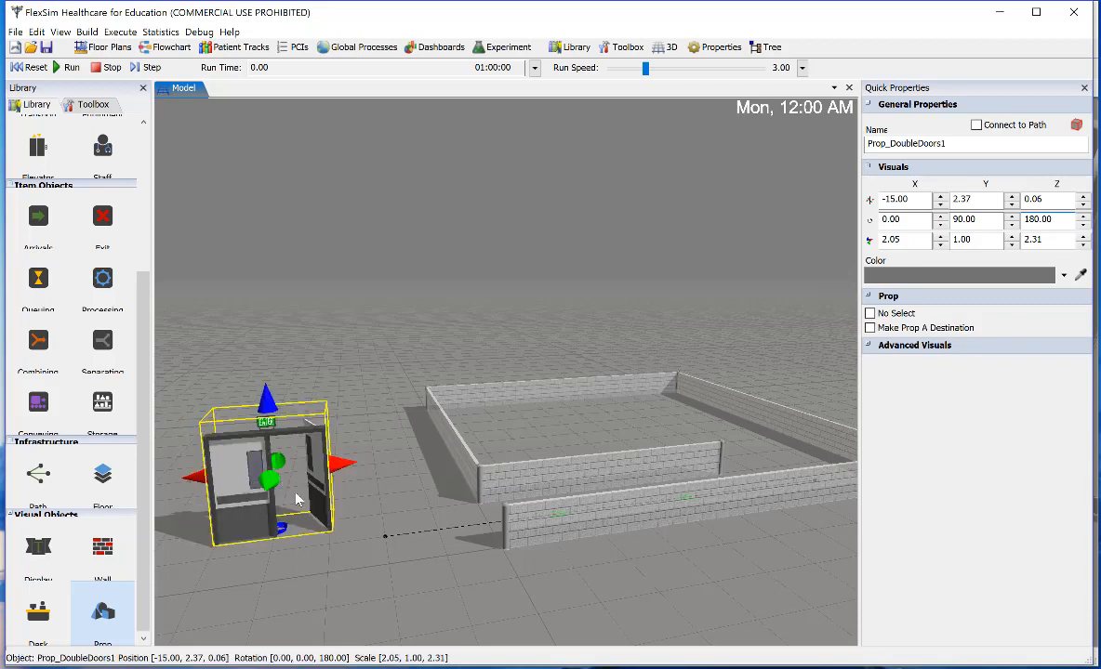
# Try rotating the double doors 90 degrees about the X axis, keeping Y rotation at 0, and undo the rotation
pyautogui.click(956, 219)
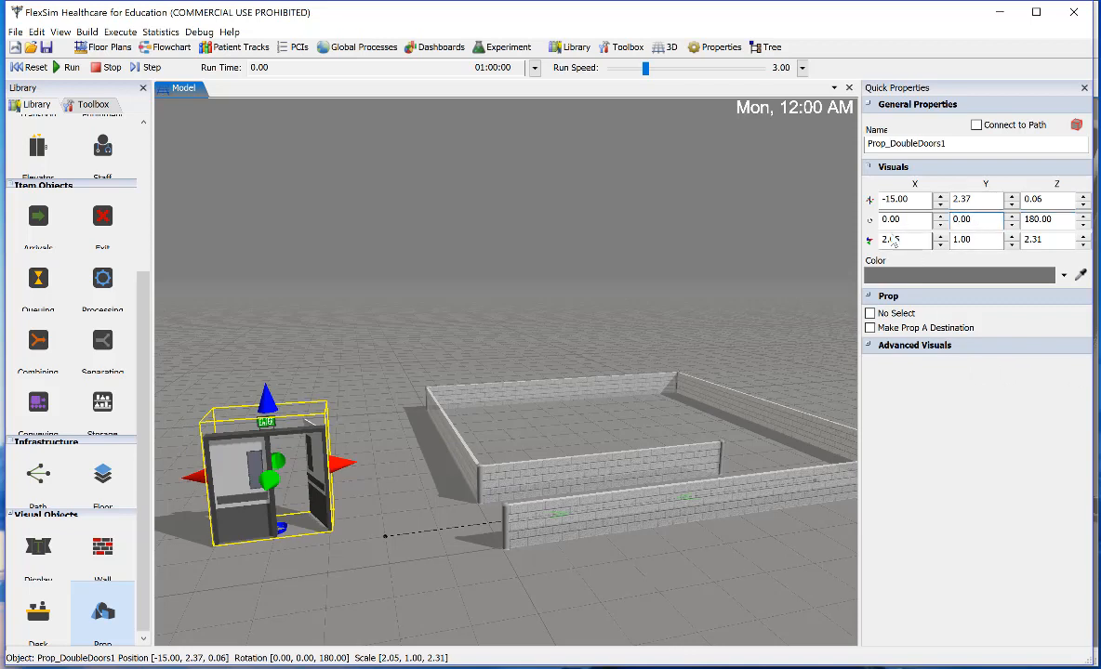
pyautogui.click(885, 219)
pyautogui.write('9')
pyautogui.press('Tab')
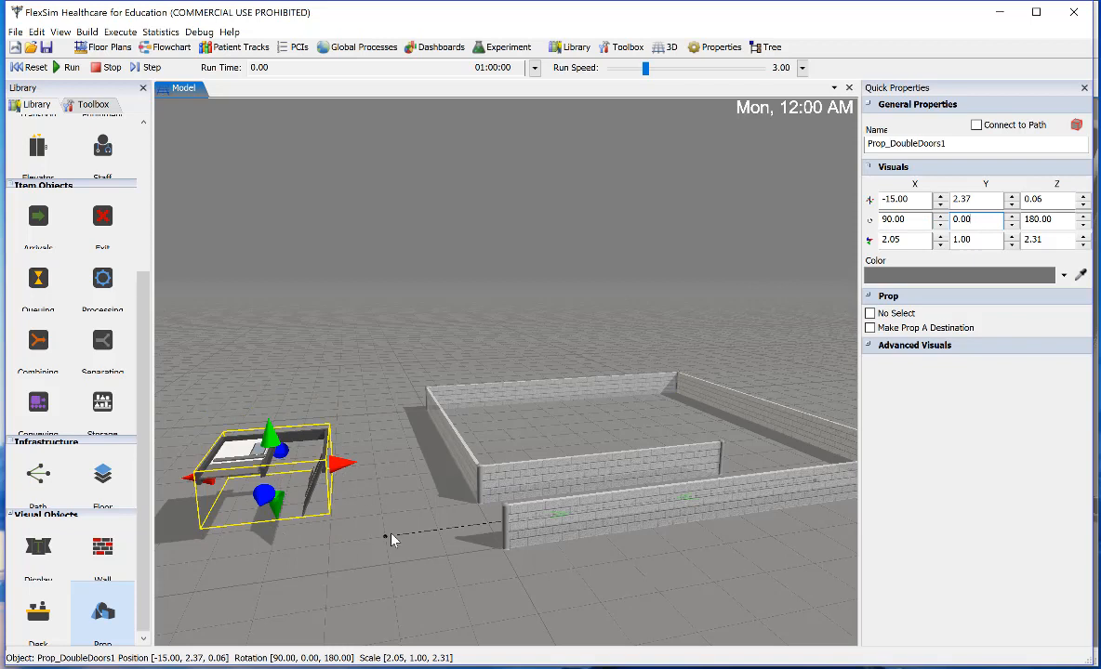
pyautogui.hotkey('ctrl', 'z')
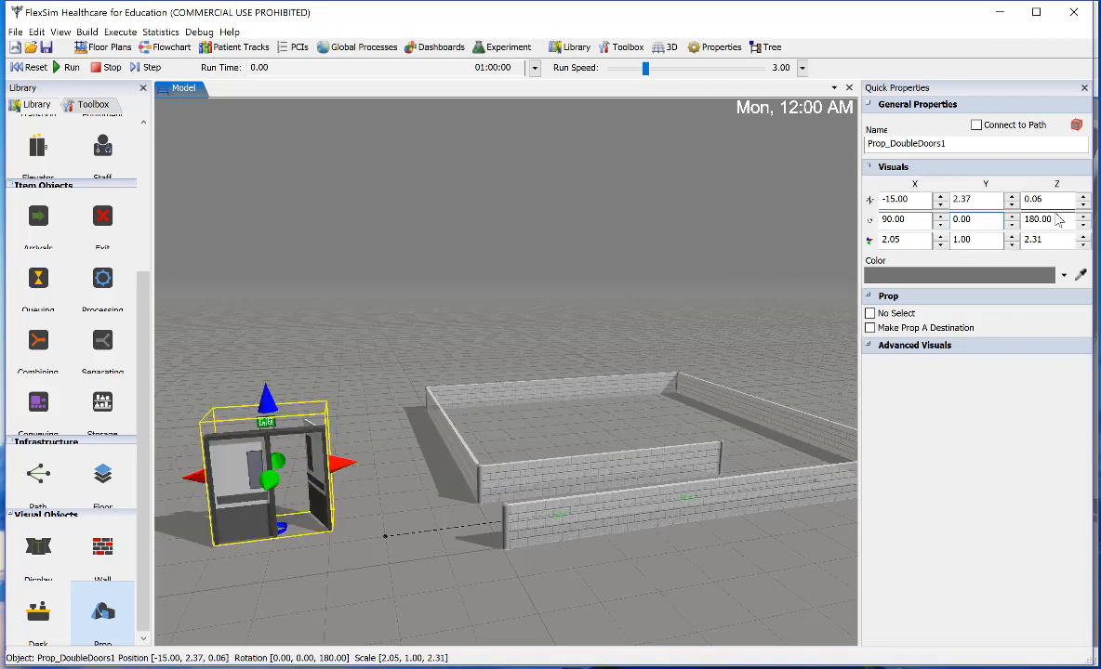
# Set the double doors' Z rotation to 90 degrees and move them onto the floor at about (-15, 1.54, 0)
pyautogui.click(1038, 219)
pyautogui.click(970, 221)
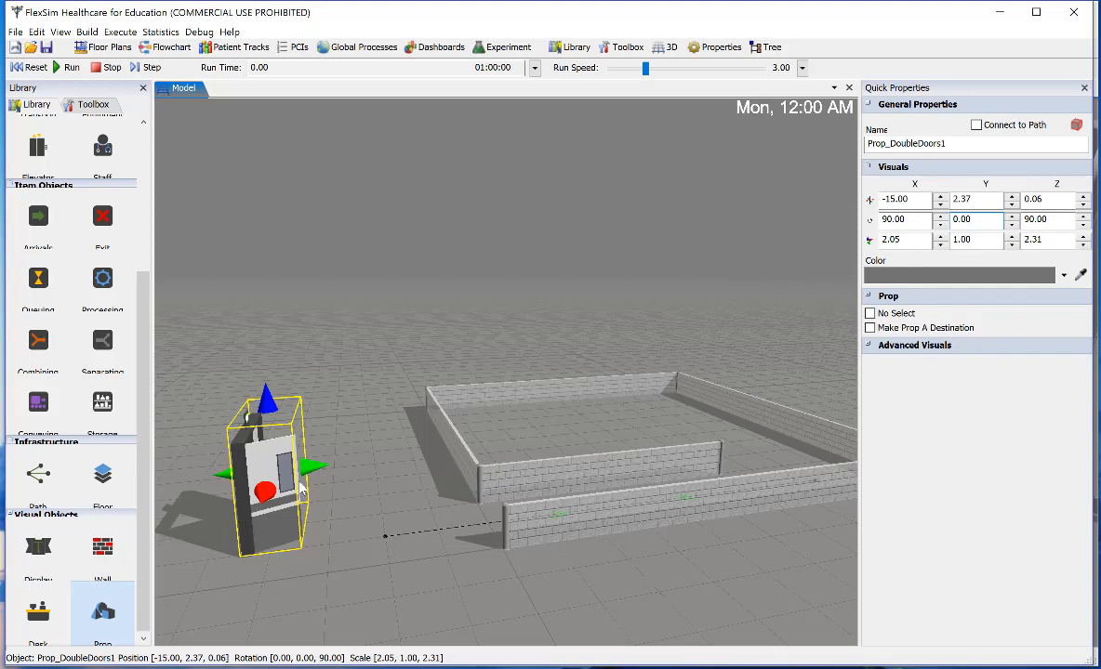
pyautogui.moveTo(234, 487); pyautogui.dragTo(216, 508)
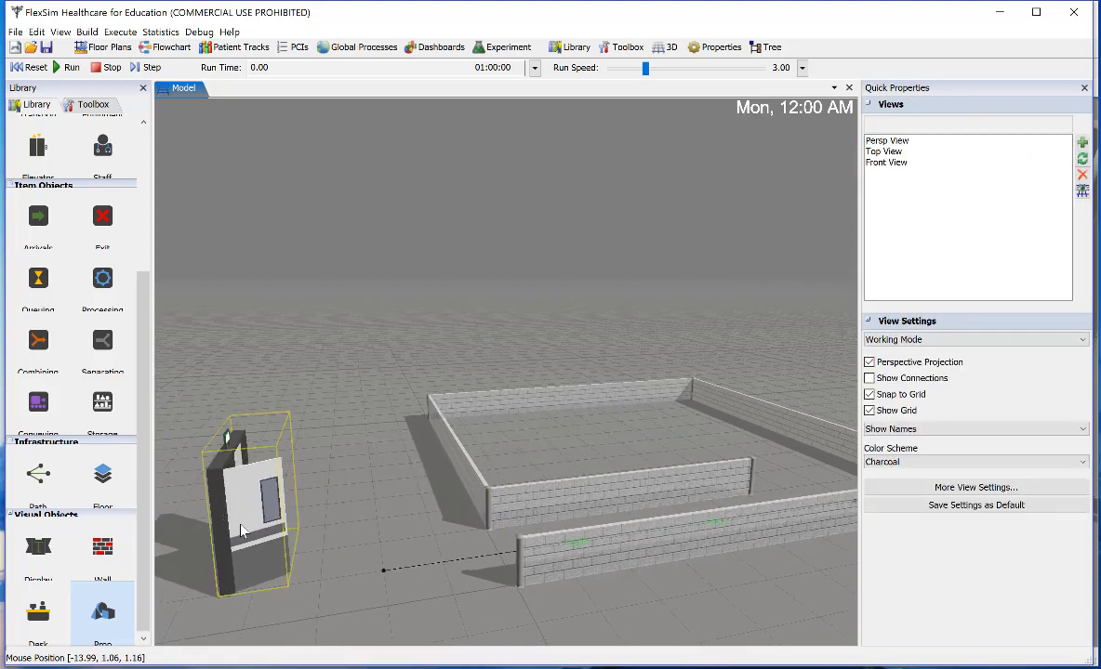
pyautogui.click(204, 498)
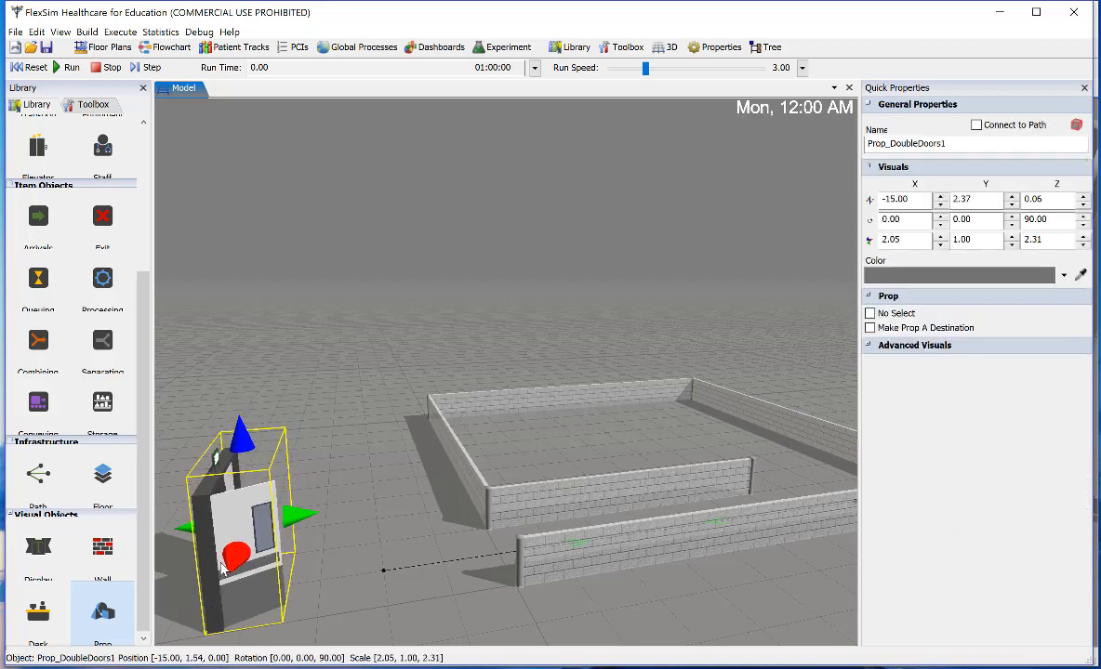
# Move the double doors farther away from the start of the path, to about (-19, 1.40, 0)
pyautogui.moveTo(377, 484)
pyautogui.mouseDown(button='right')
pyautogui.moveTo(383, 474)
pyautogui.moveTo(383, 489)
pyautogui.mouseUp(button='right')
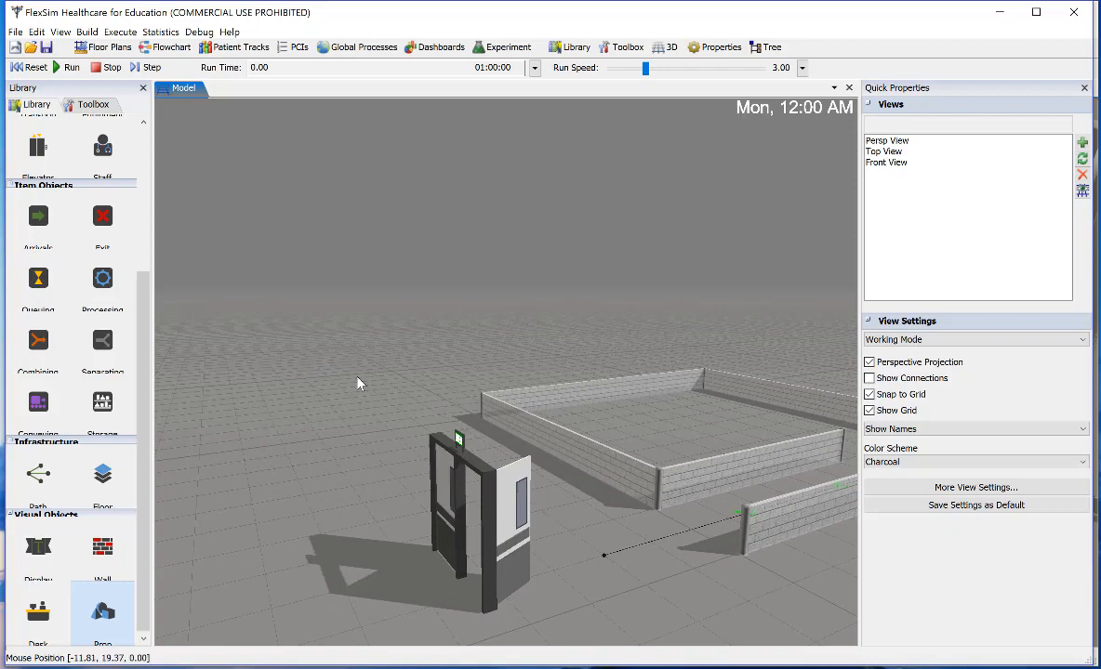
pyautogui.scroll(-5, 360, 383)
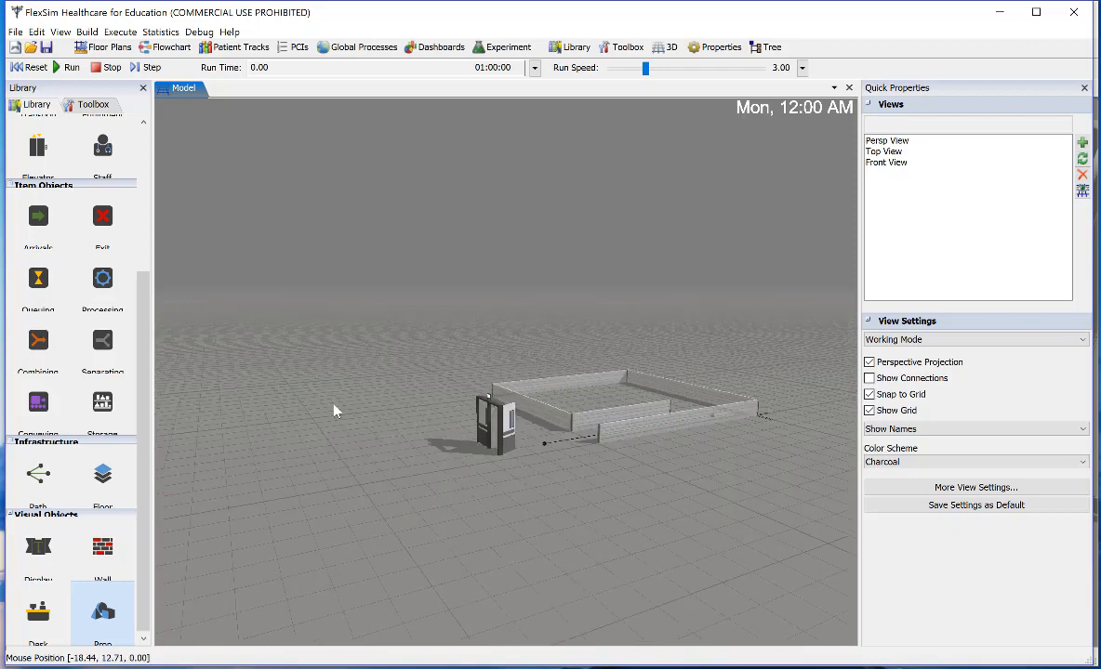
pyautogui.scroll(5, 379, 413)
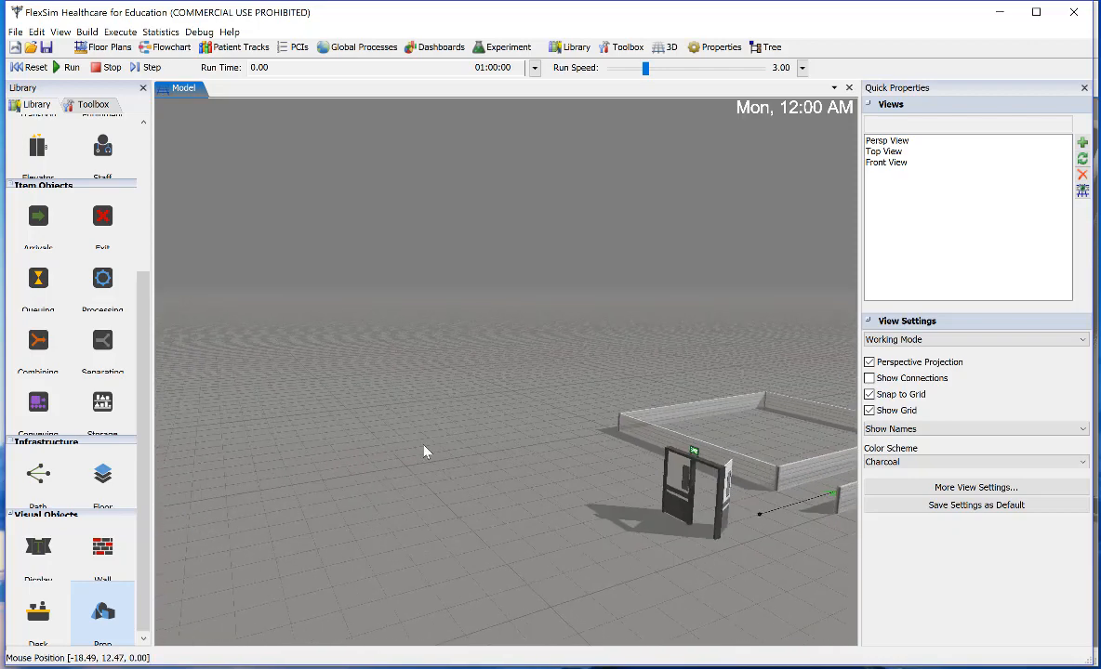
pyautogui.moveTo(424, 452); pyautogui.dragTo(172, 483, button='right')
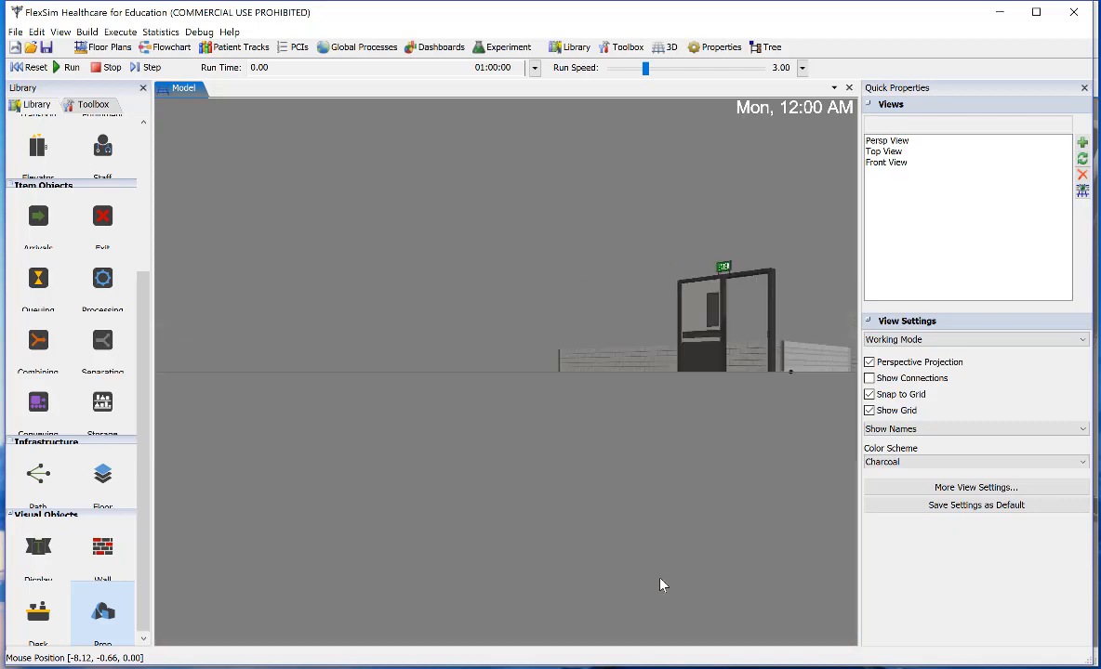
pyautogui.scroll(-6, 658, 583)
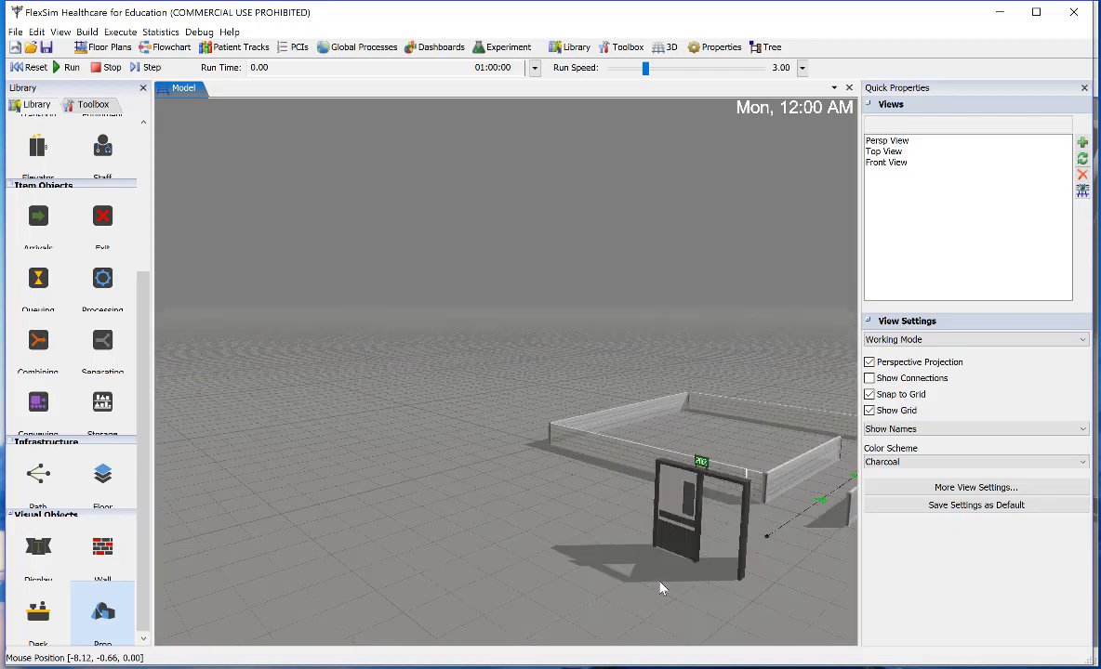
pyautogui.moveTo(531, 557); pyautogui.dragTo(286, 577)
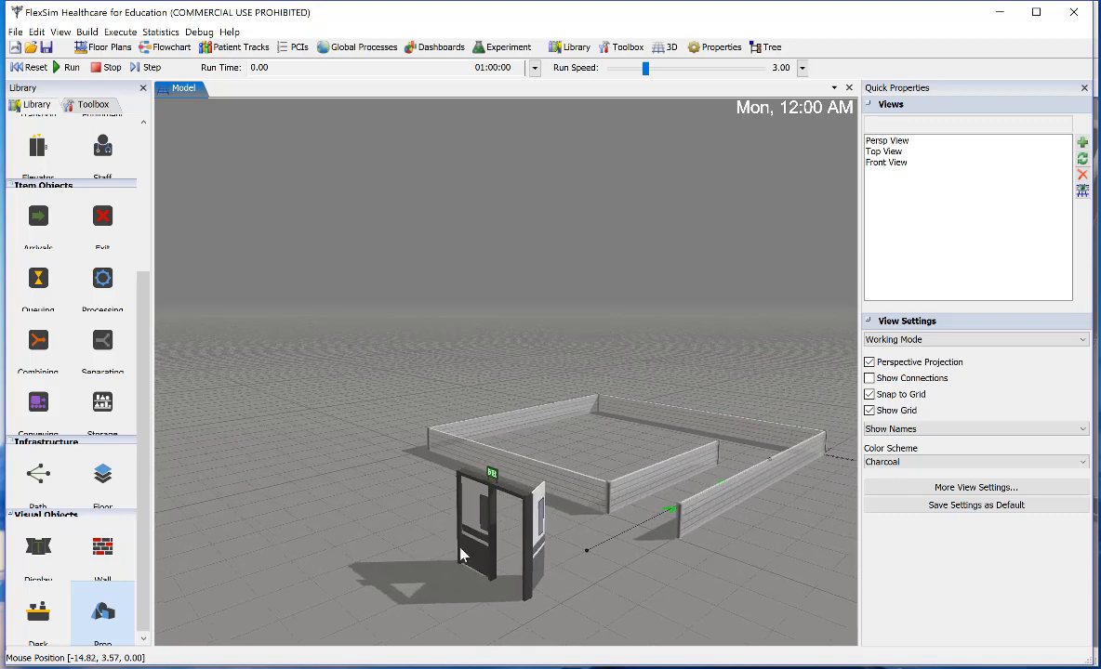
pyautogui.click(585, 548)
pyautogui.click(476, 503)
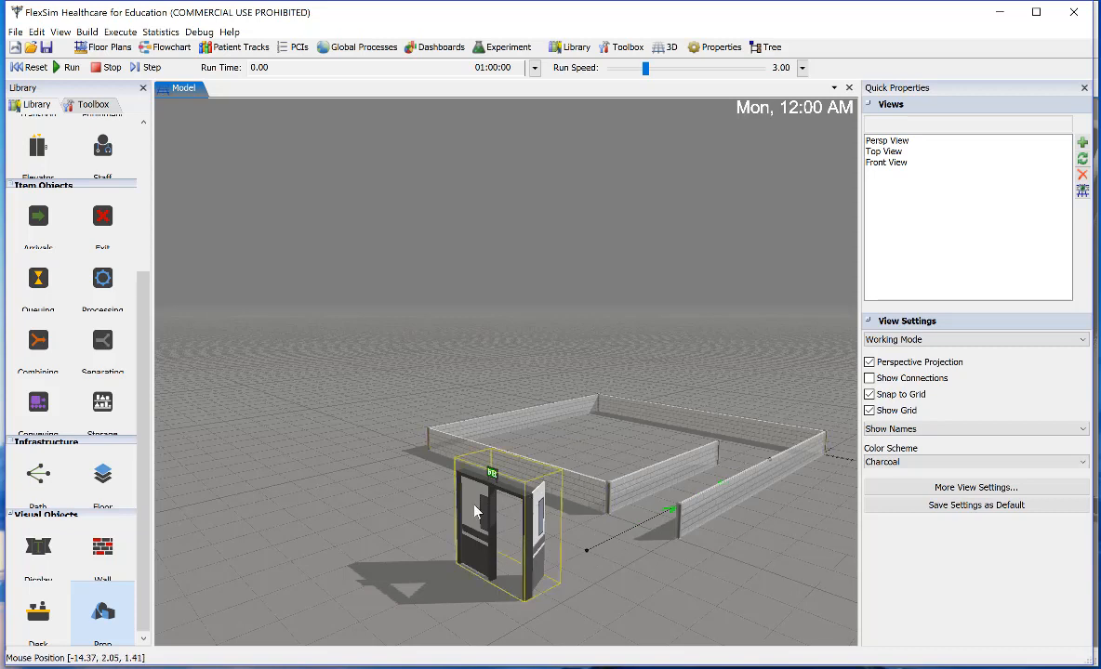
pyautogui.moveTo(476, 510); pyautogui.dragTo(292, 589)
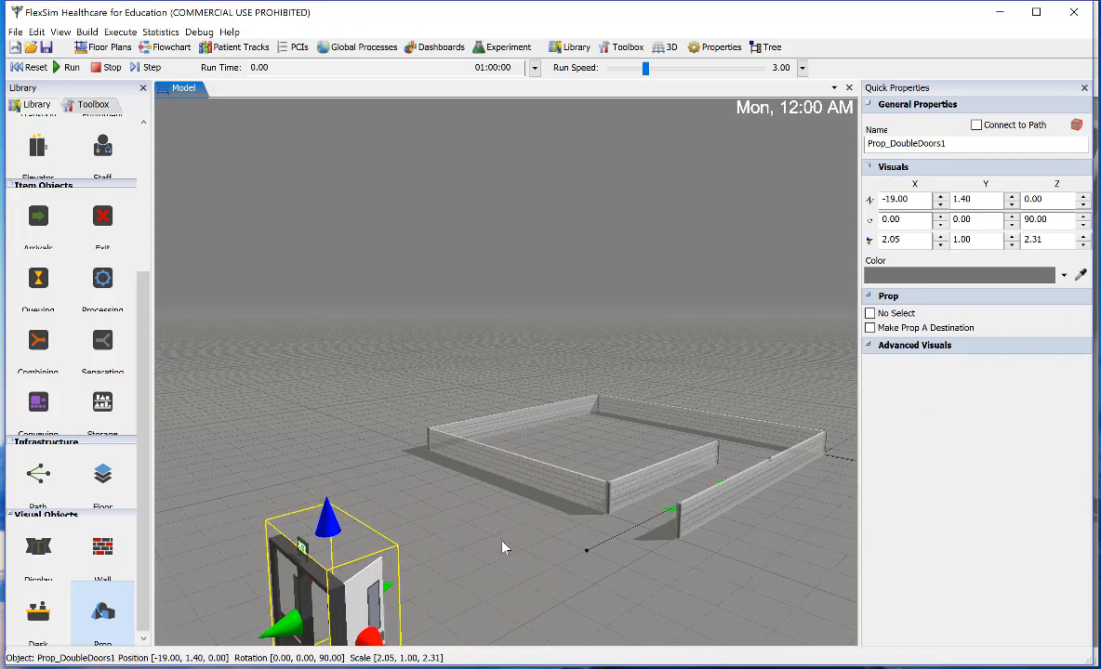
pyautogui.click(491, 571)
pyautogui.scroll(-5, 491, 570)
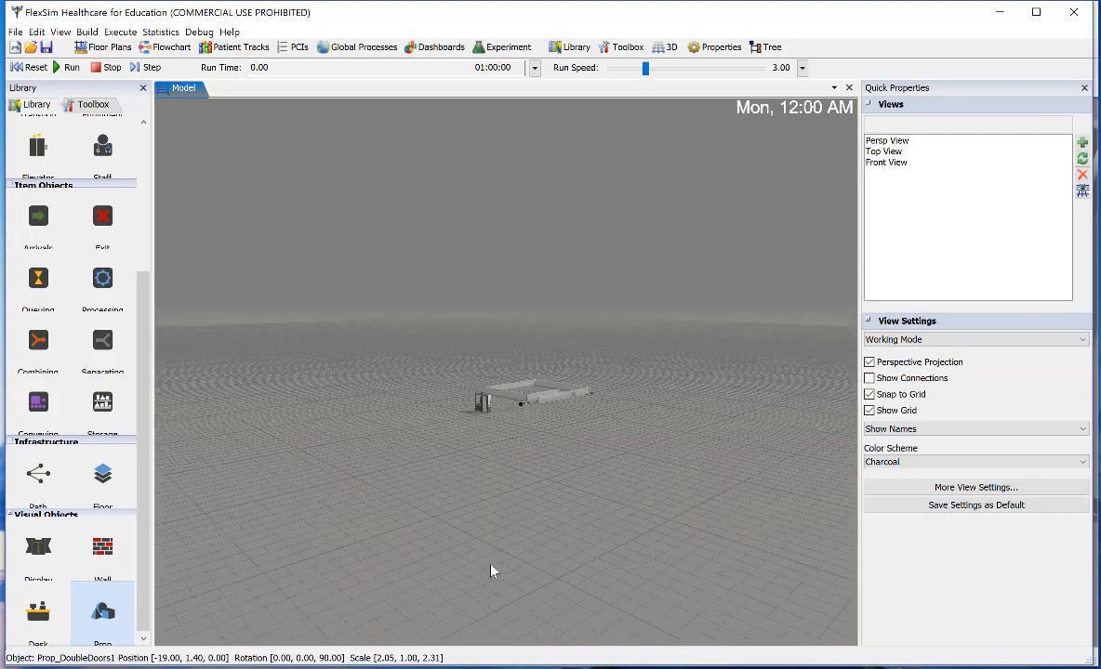
pyautogui.scroll(10, 491, 570)
pyautogui.scroll(-5, 492, 571)
pyautogui.scroll(-2, 491, 571)
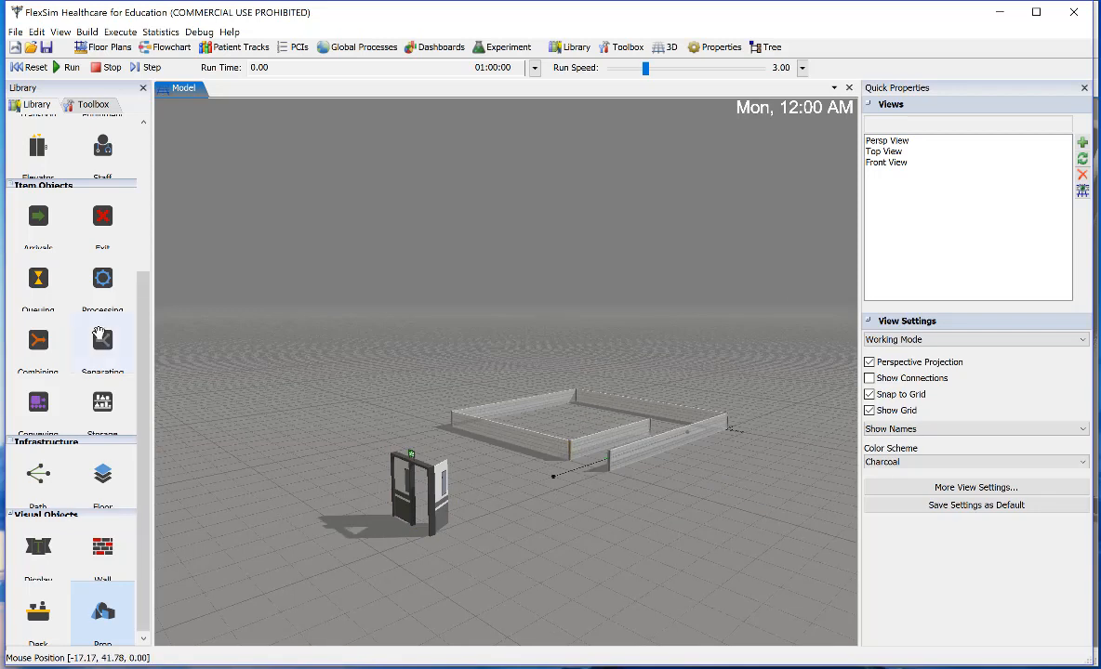
# Place a Waiting Room queuing location inside the walled area at (-4, 7, 0)
pyautogui.scroll(4, 98, 334)
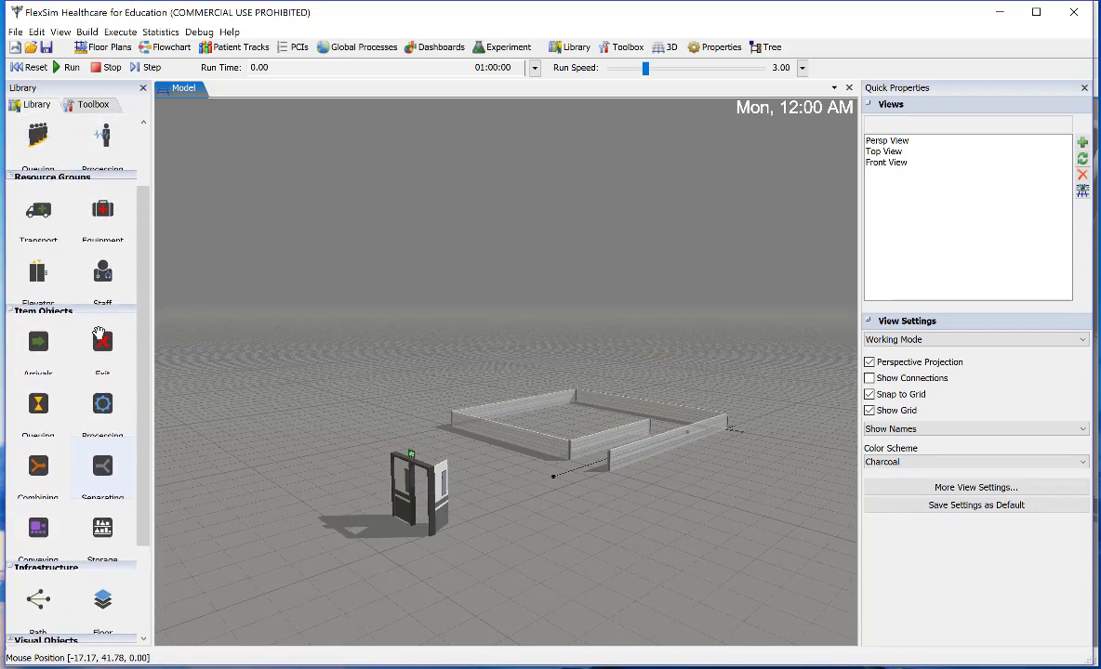
pyautogui.scroll(1, 99, 334)
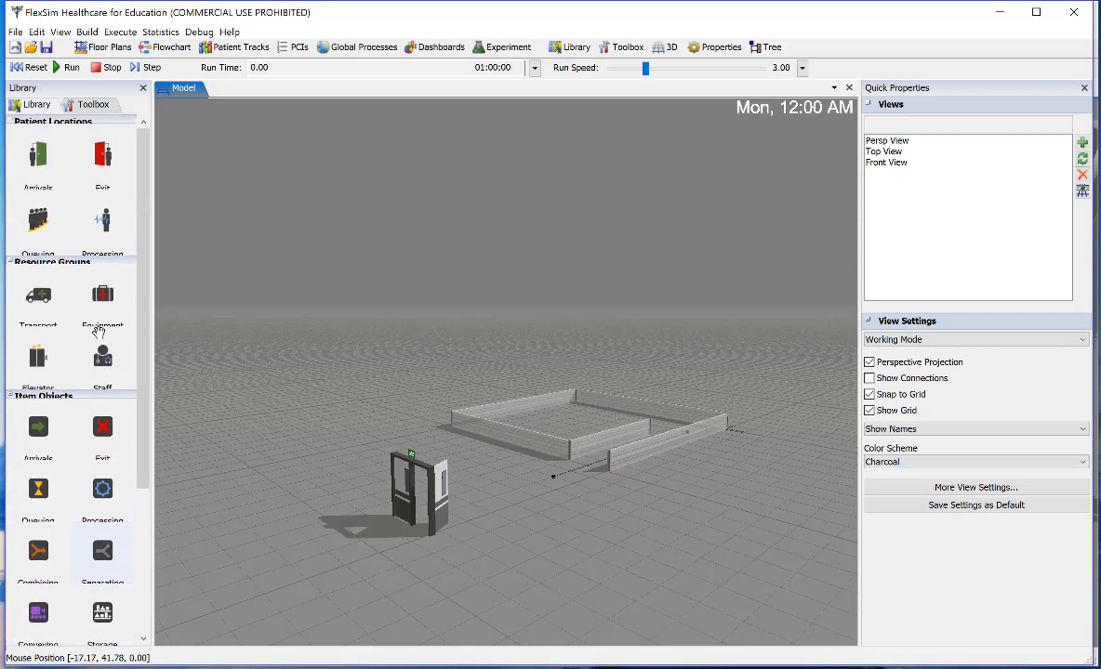
pyautogui.moveTo(41, 223)
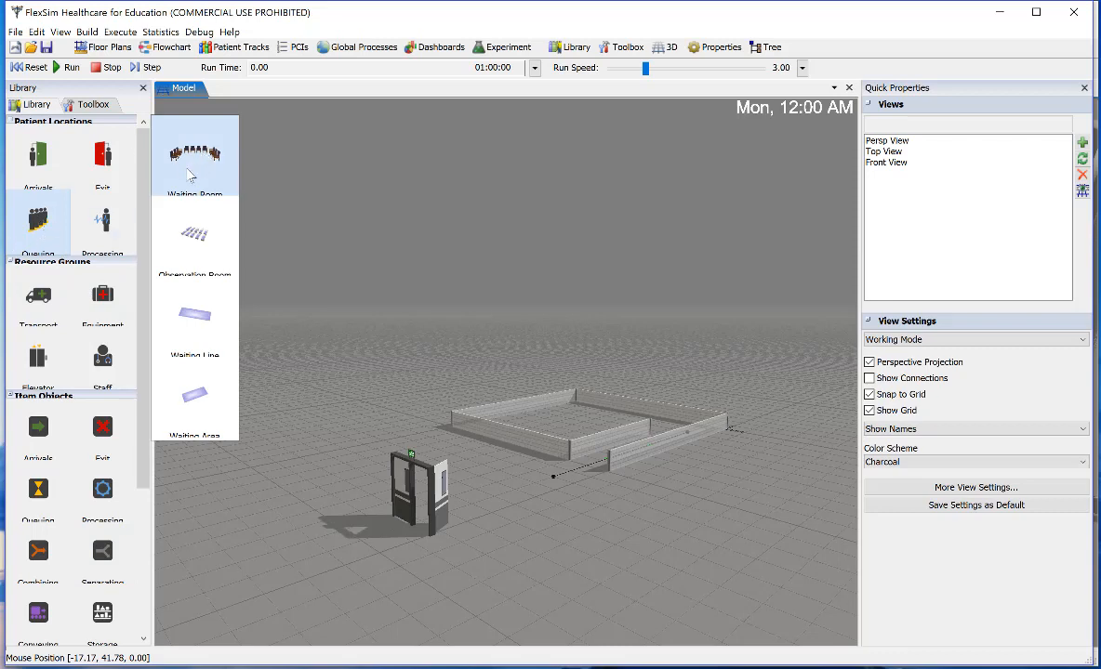
pyautogui.moveTo(198, 158); pyautogui.dragTo(572, 423)
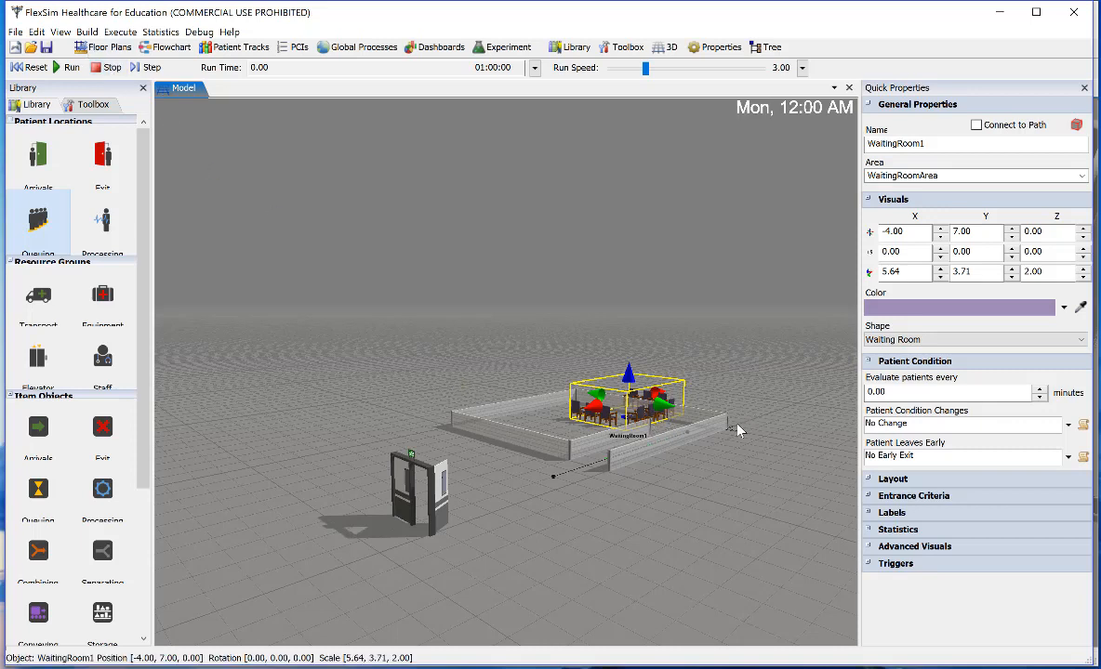
# Move the waiting room to the entrance end of the walled room, at about (-9.37, 6.34, 0)
pyautogui.scroll(5, 704, 463)
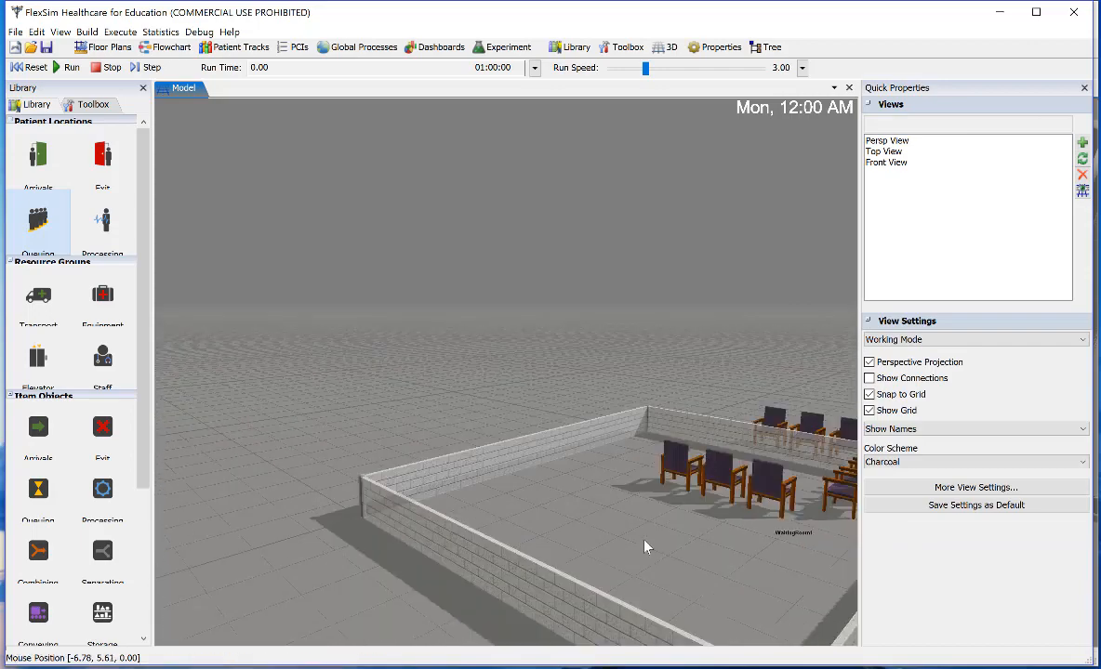
pyautogui.moveTo(644, 545); pyautogui.dragTo(422, 503)
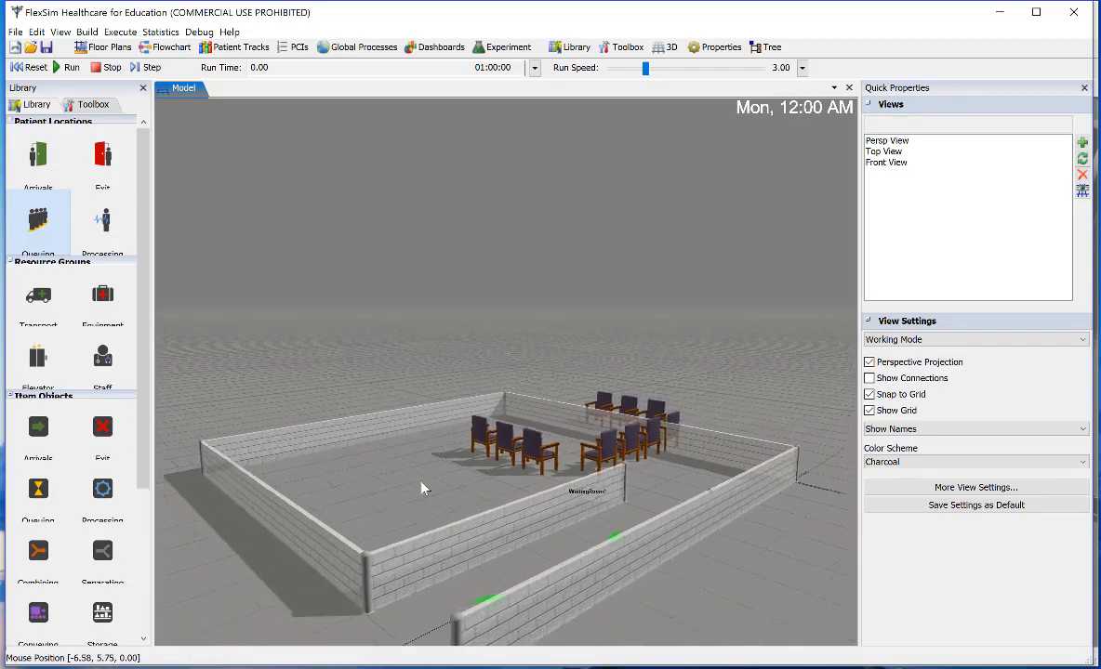
pyautogui.click(614, 458)
pyautogui.moveTo(613, 458); pyautogui.dragTo(433, 541)
pyautogui.click(393, 288)
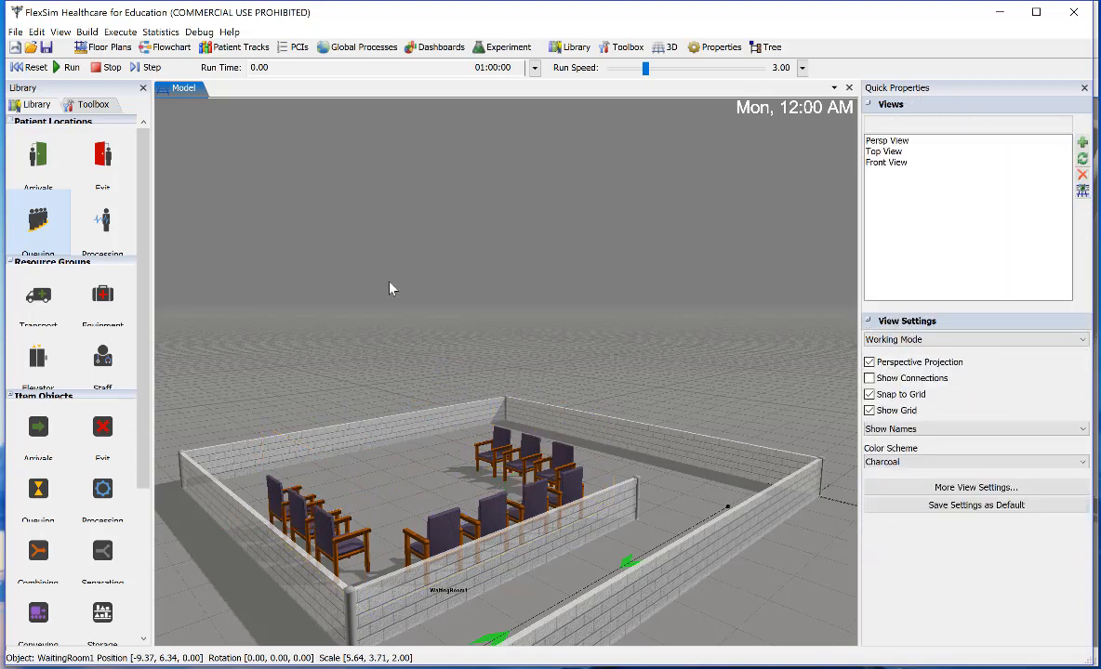
# Examine the waiting room's layout settings, checking the offset, width and chair entries of Column 1 and Column 2
pyautogui.click(536, 479)
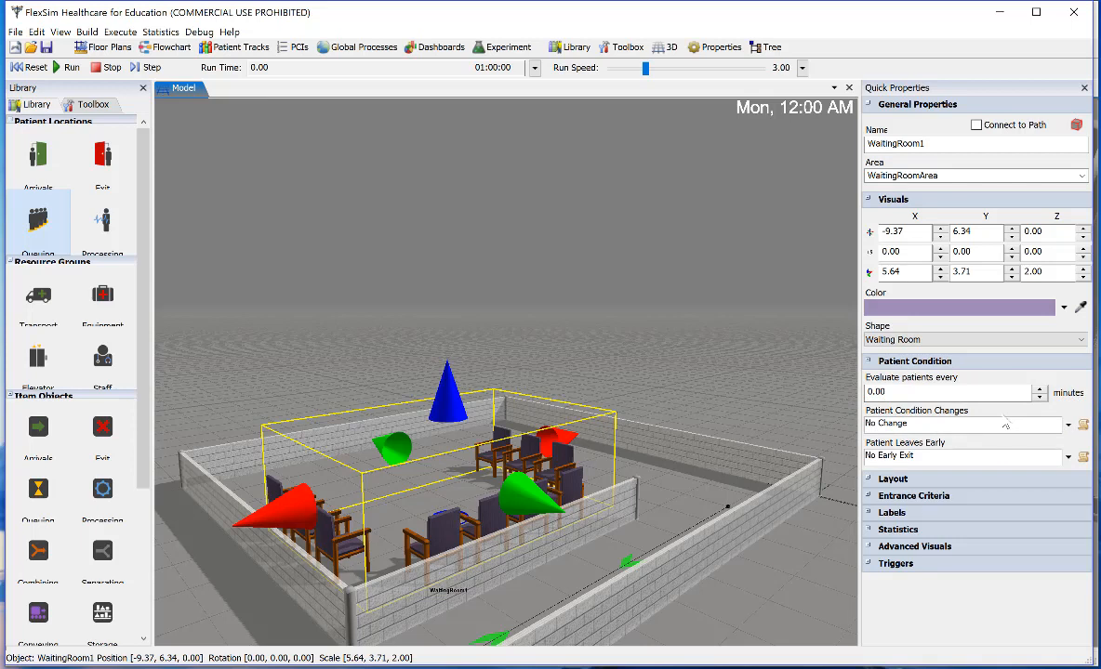
pyautogui.click(871, 480)
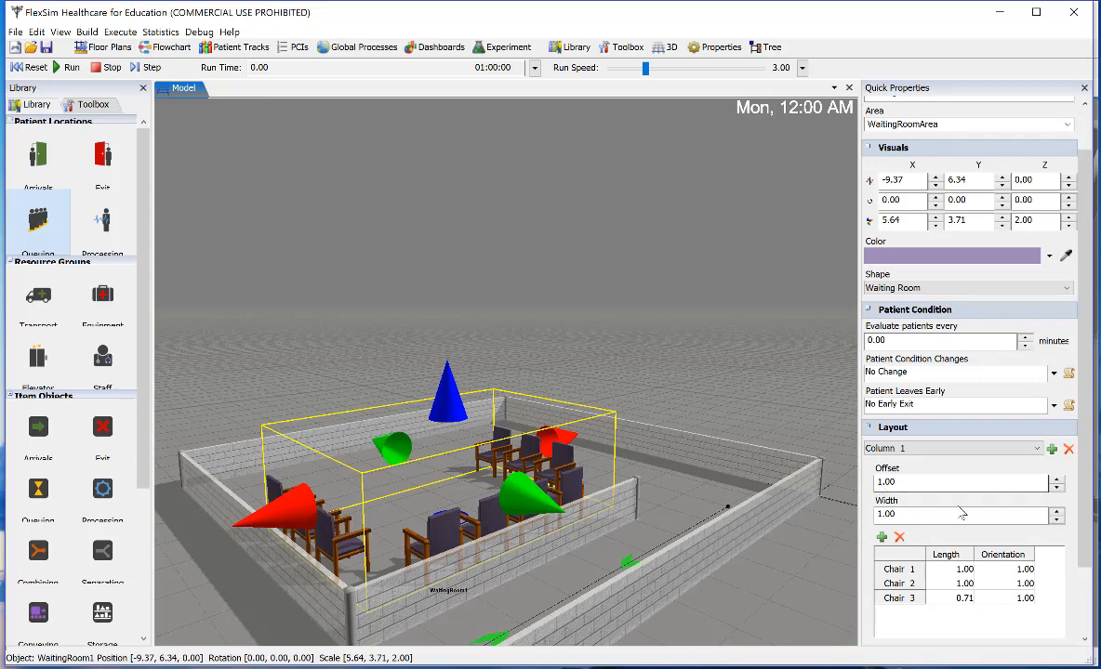
pyautogui.scroll(-1, 960, 514)
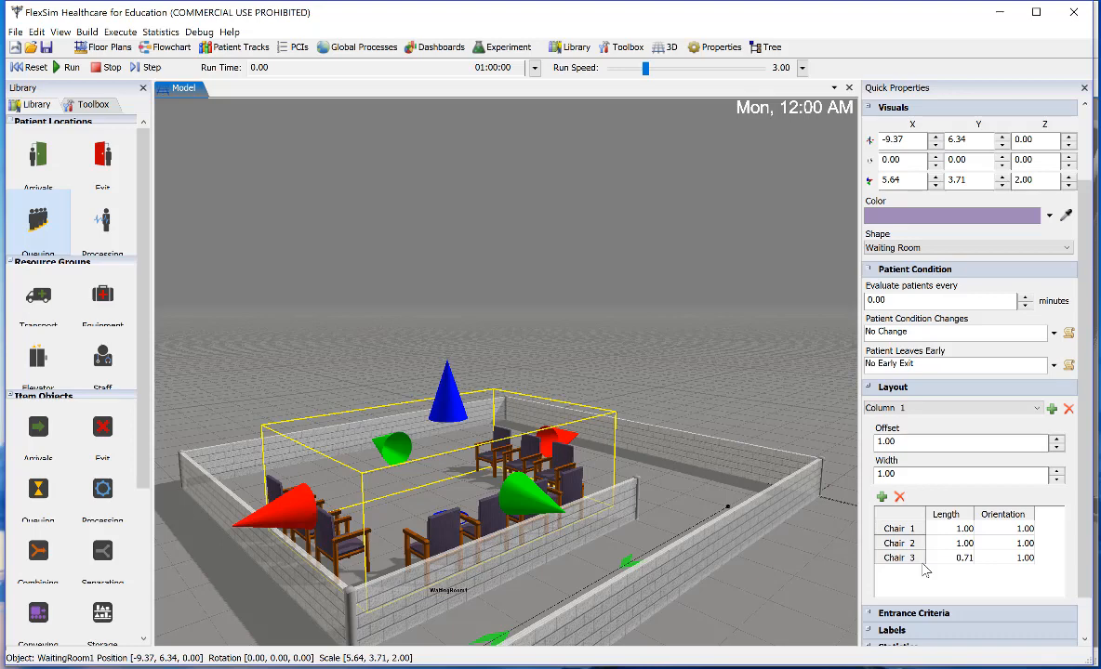
pyautogui.scroll(-2, 1081, 358)
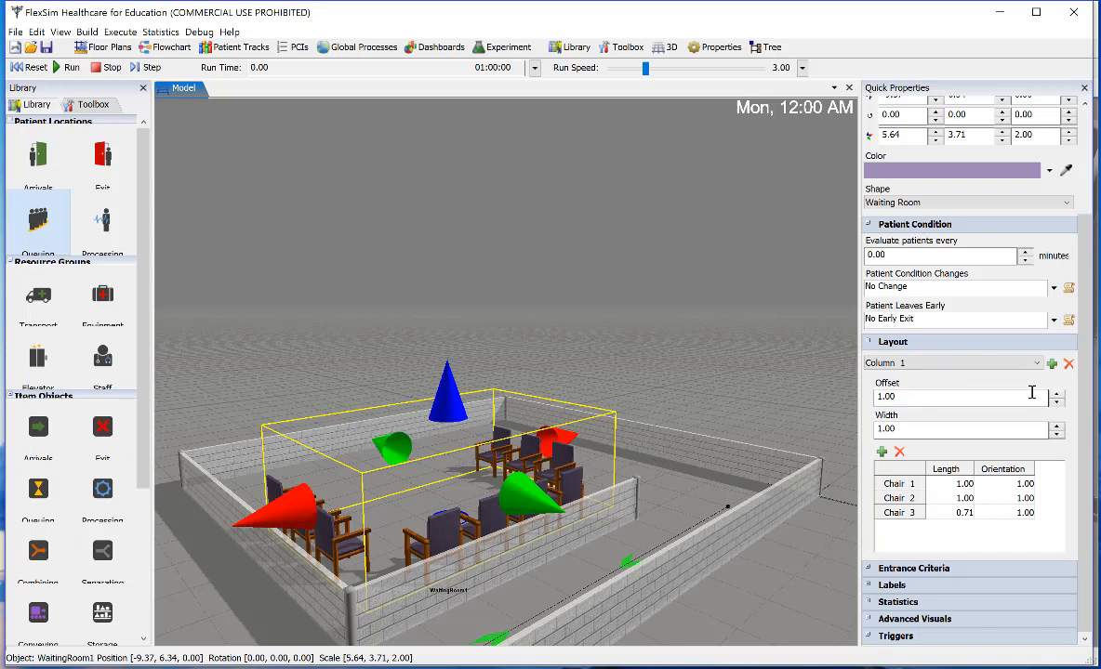
pyautogui.click(923, 364)
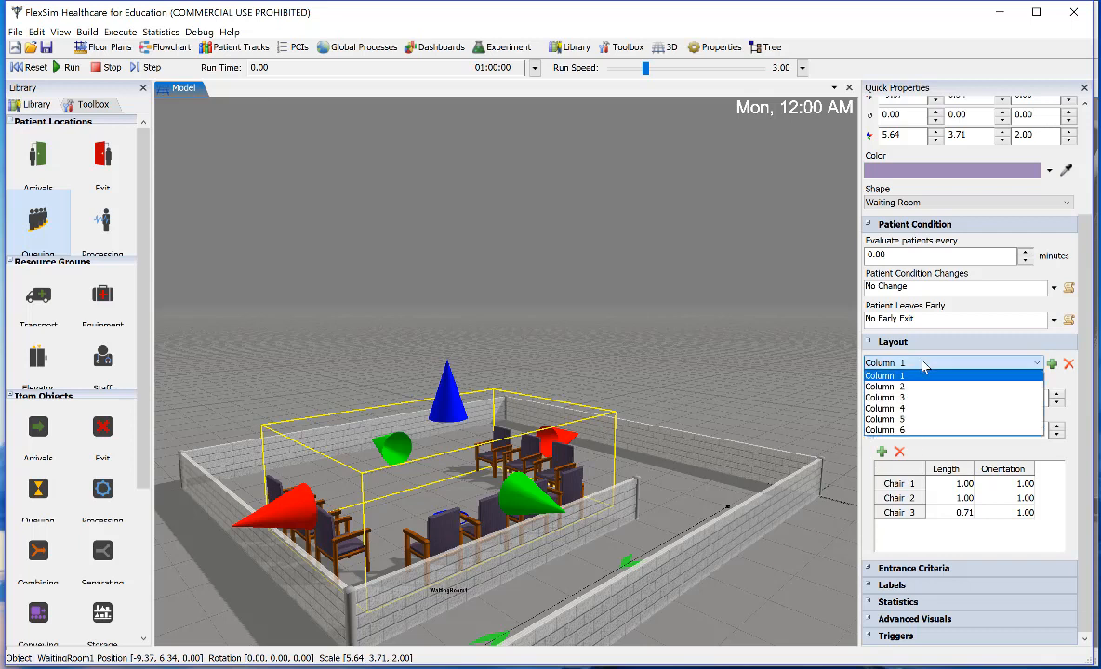
pyautogui.click(894, 386)
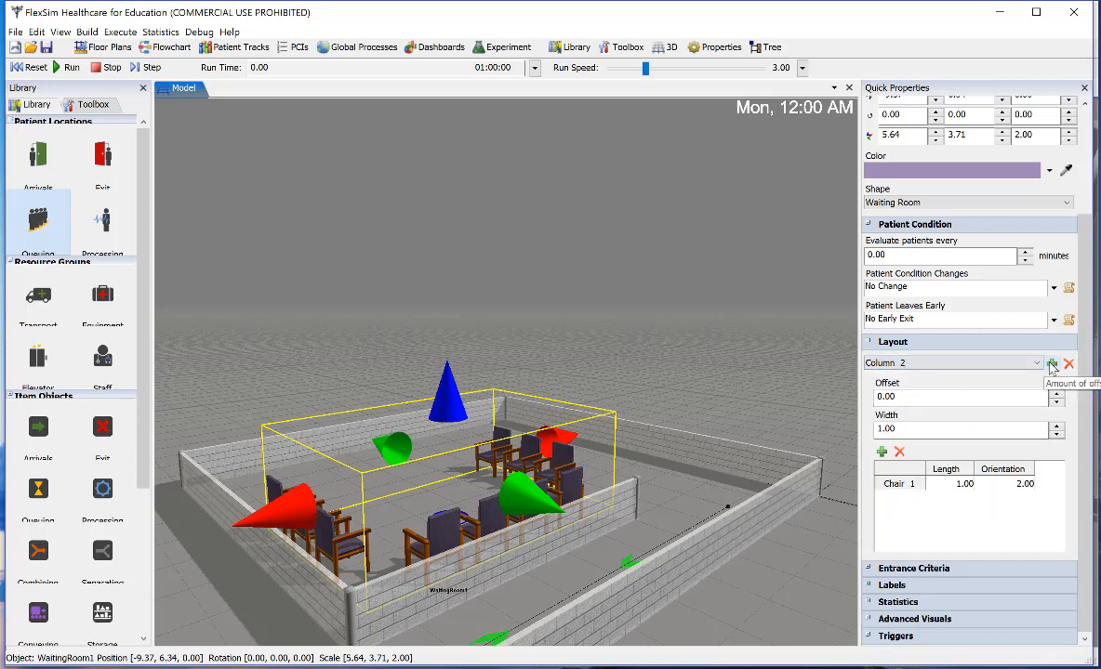
pyautogui.click(605, 306)
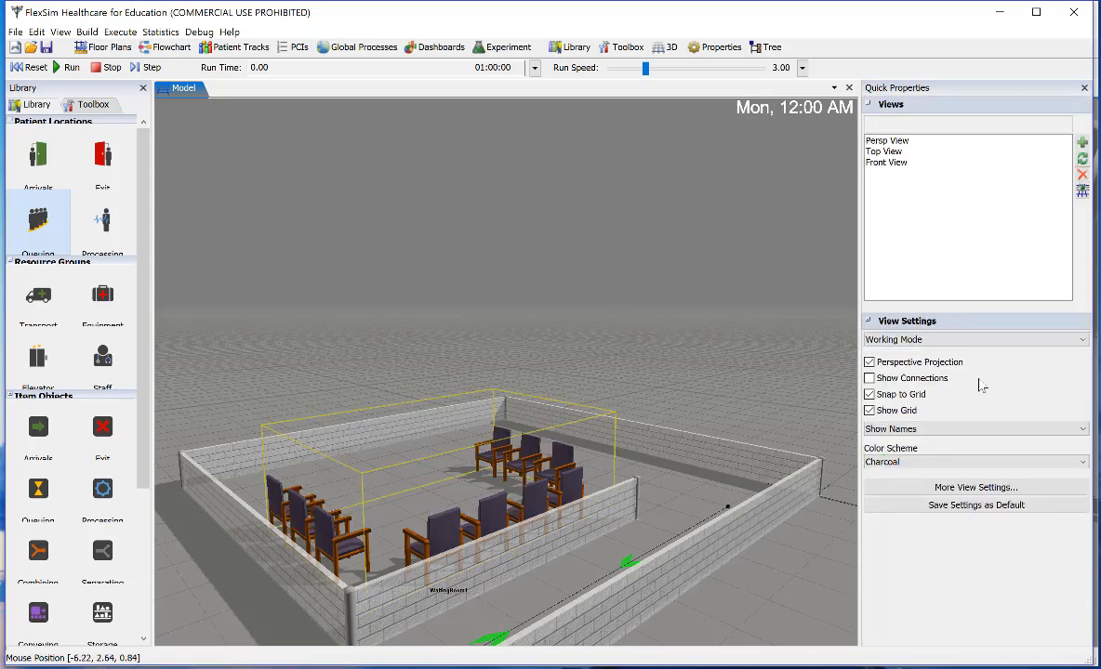
pyautogui.click(550, 485)
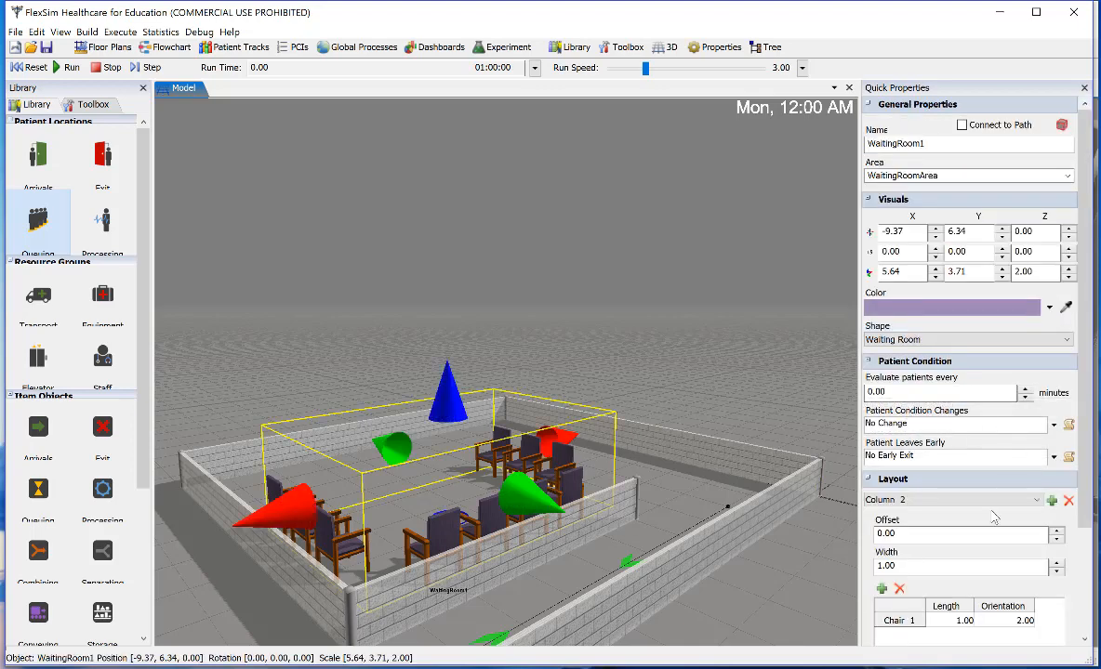
pyautogui.scroll(-3, 994, 518)
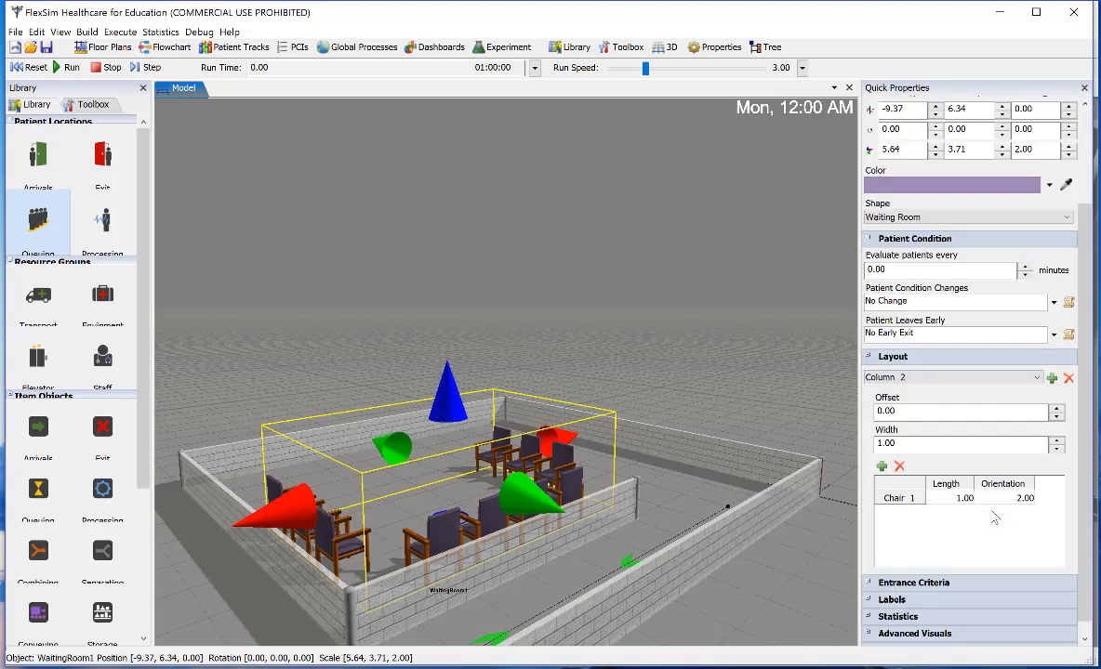
# Try adding a second chair to Column 2 of the waiting room layout, and delete that chair again
pyautogui.click(882, 467)
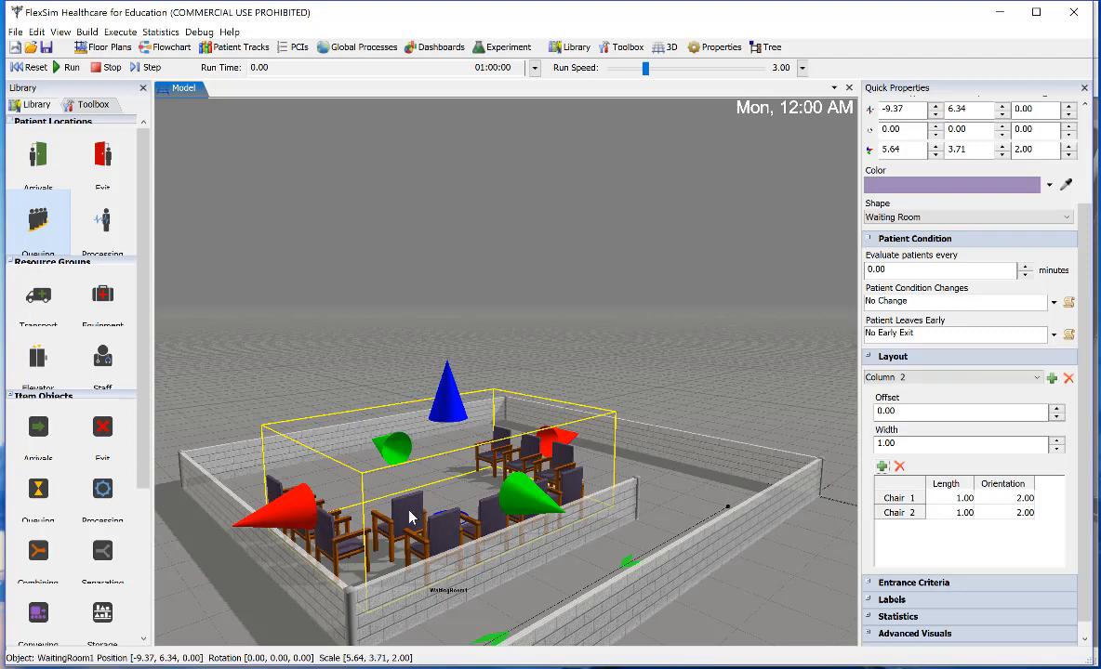
pyautogui.click(609, 361)
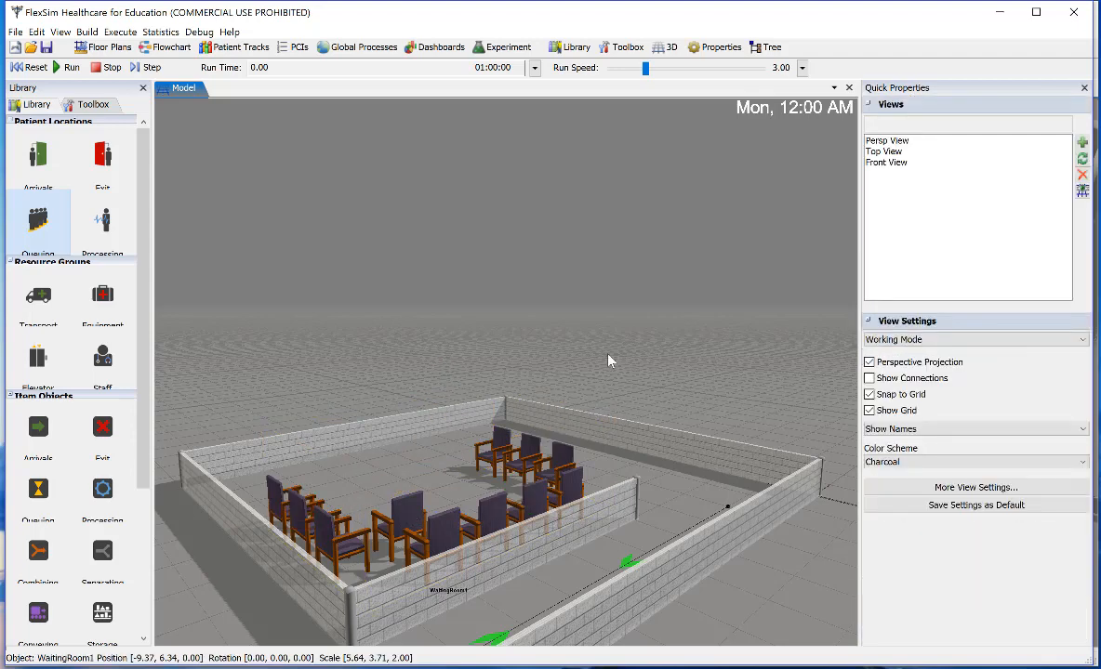
pyautogui.click(407, 548)
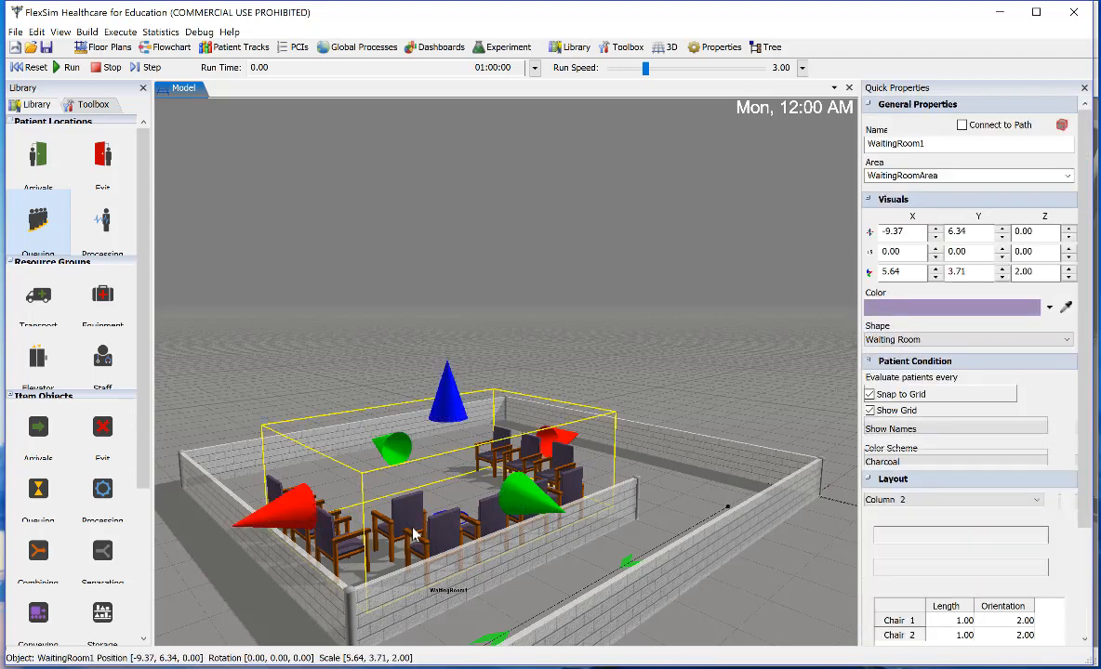
pyautogui.scroll(-2, 921, 558)
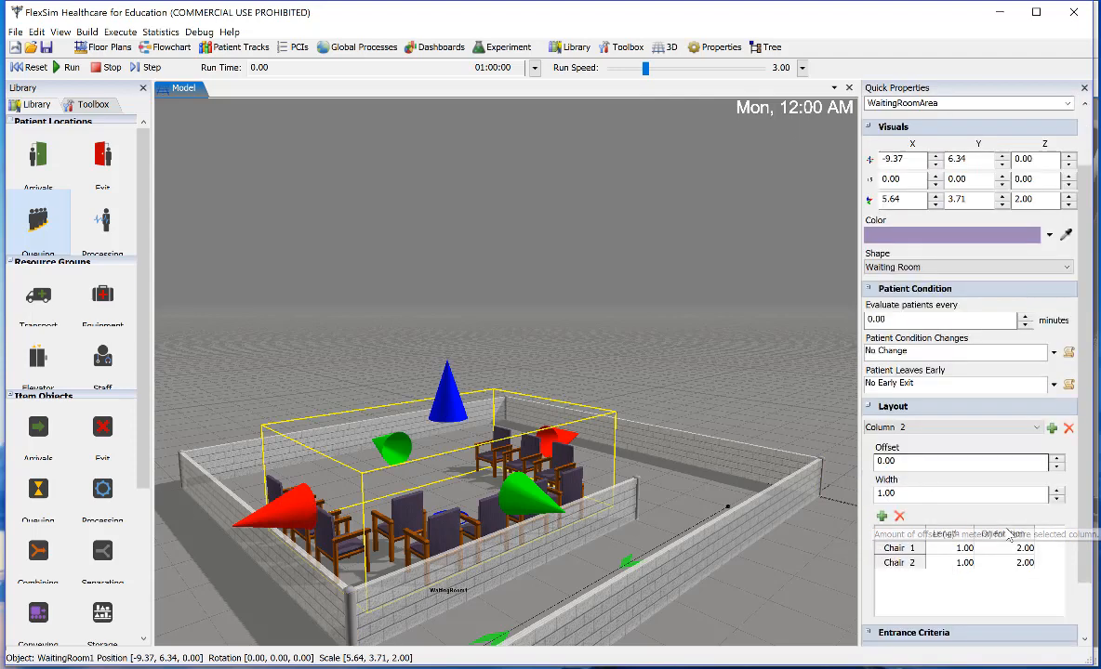
pyautogui.click(914, 563)
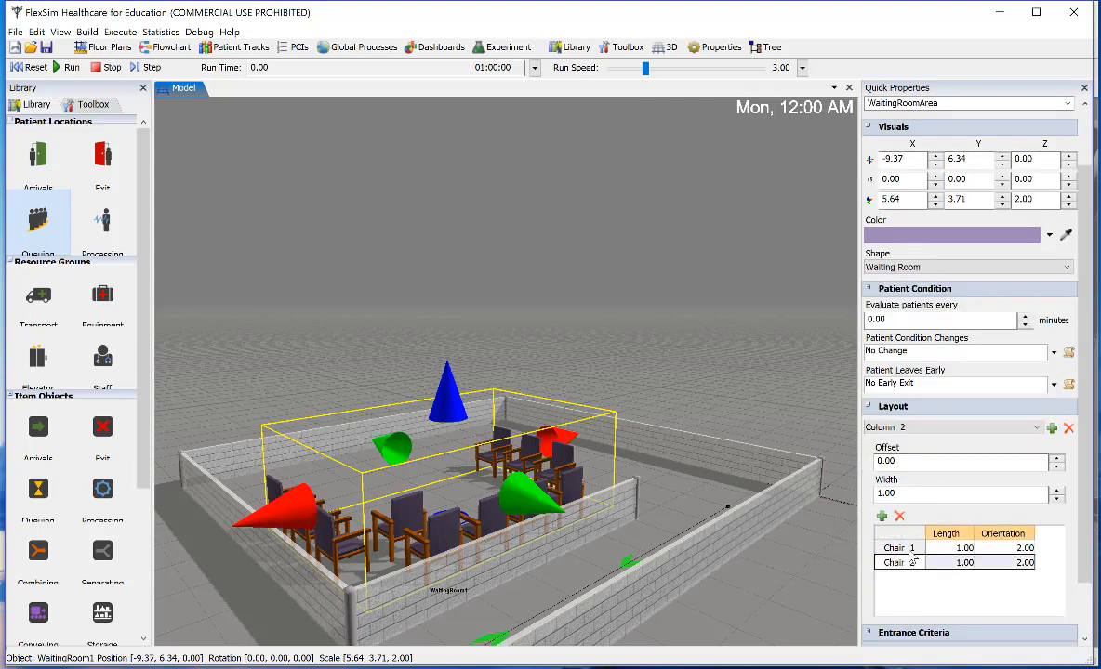
pyautogui.click(899, 518)
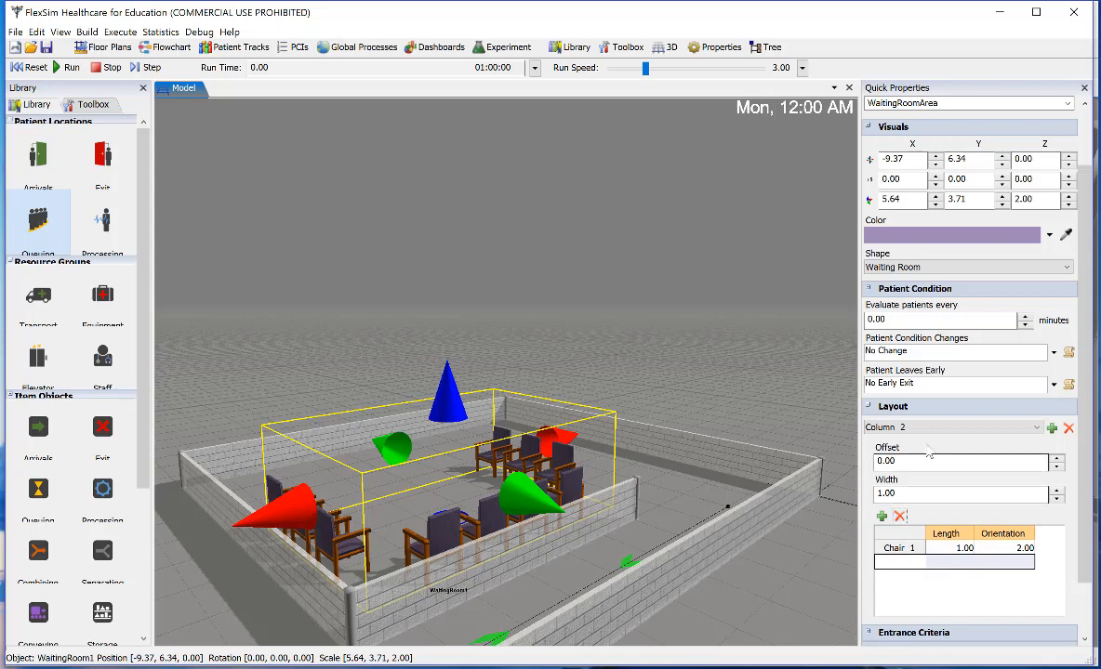
# Add a fourth chair to Column 6 of the waiting room layout
pyautogui.click(1036, 428)
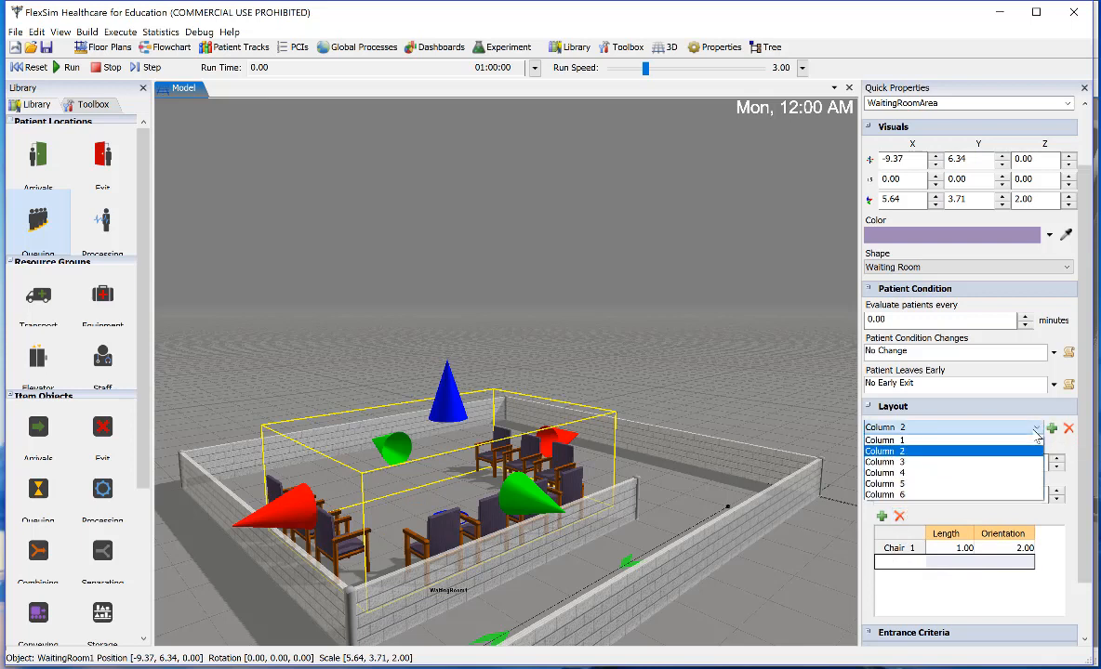
pyautogui.click(938, 496)
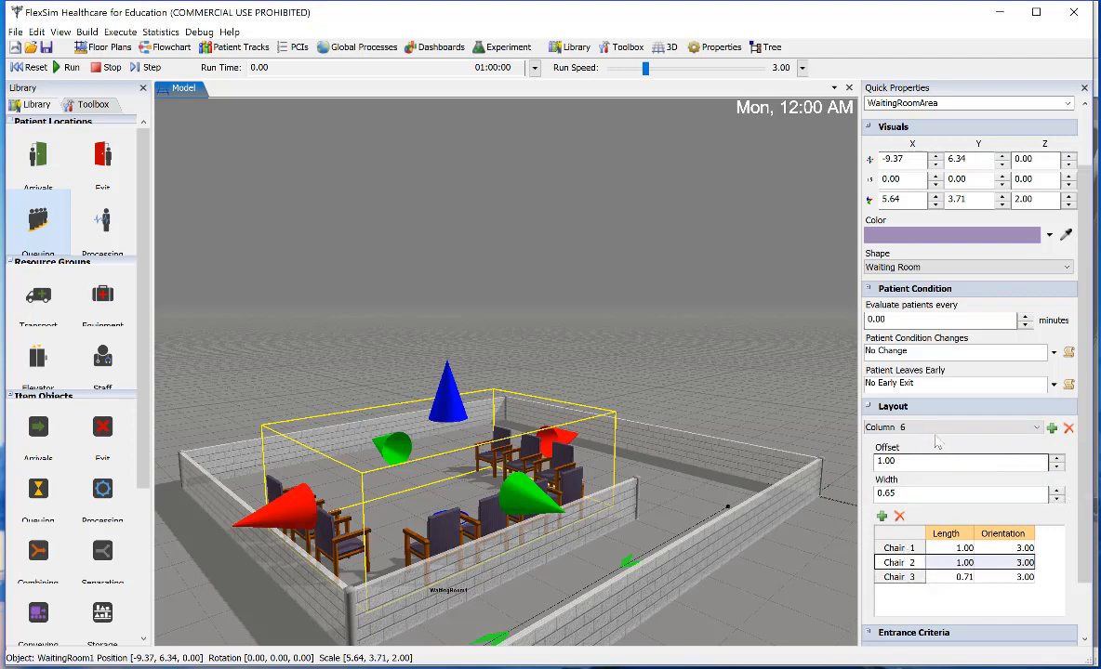
pyautogui.click(881, 517)
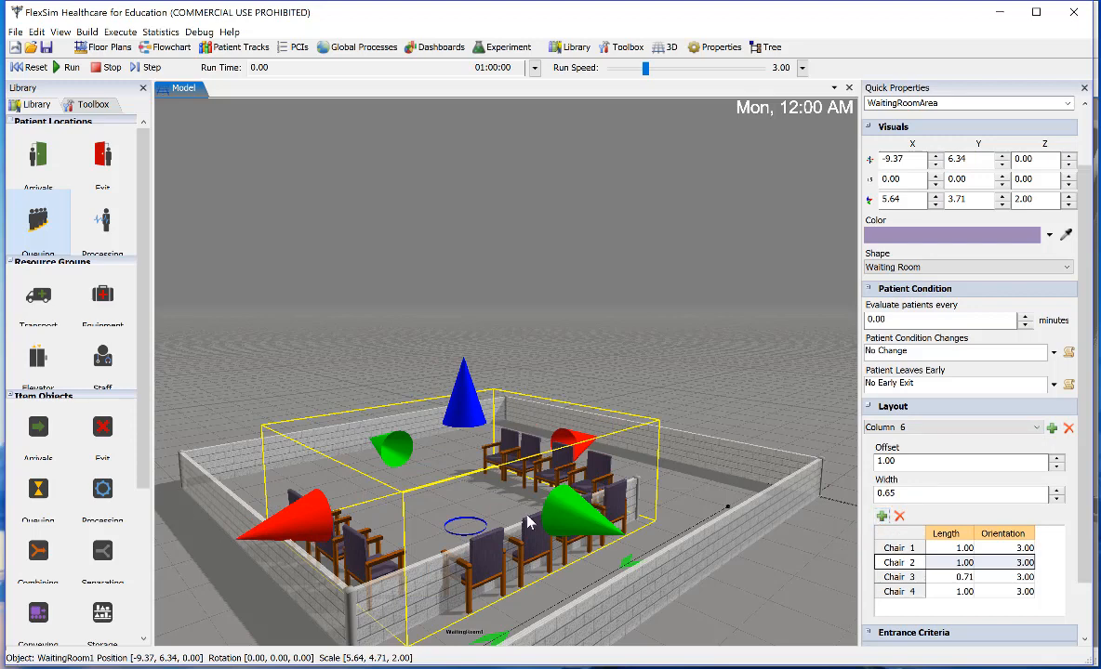
pyautogui.click(496, 507)
pyautogui.moveTo(495, 507); pyautogui.dragTo(495, 516)
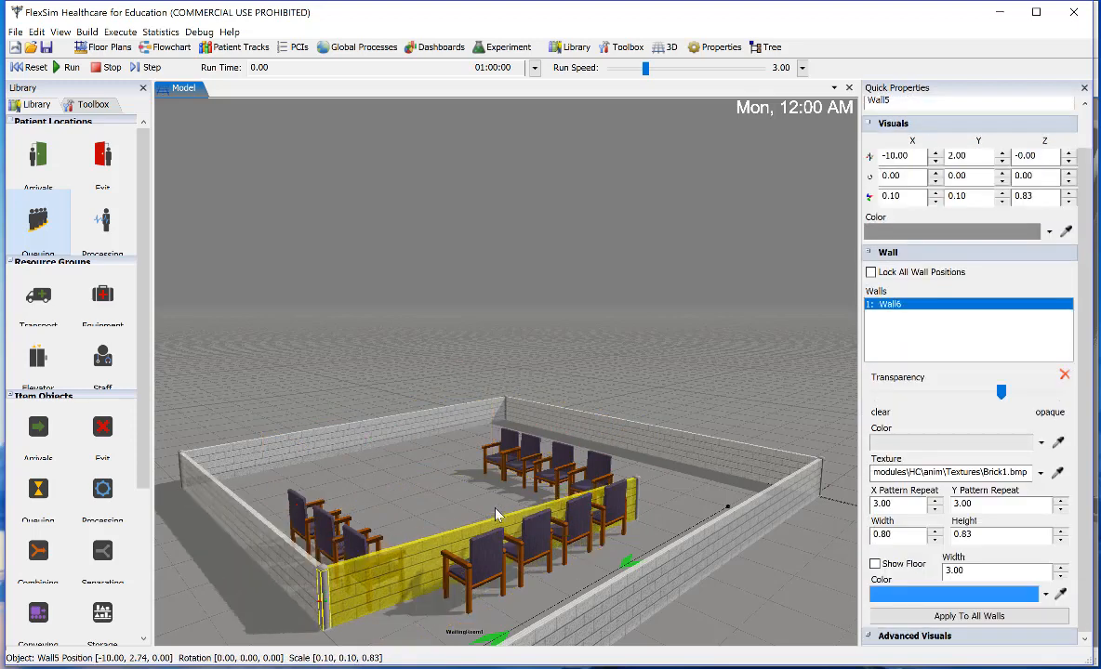
pyautogui.hotkey('ctrl', 'z')
# Move the waiting room back inside the walls to about (-9.32, 7.63, 0) and add another chair to Column 6
pyautogui.click(341, 536)
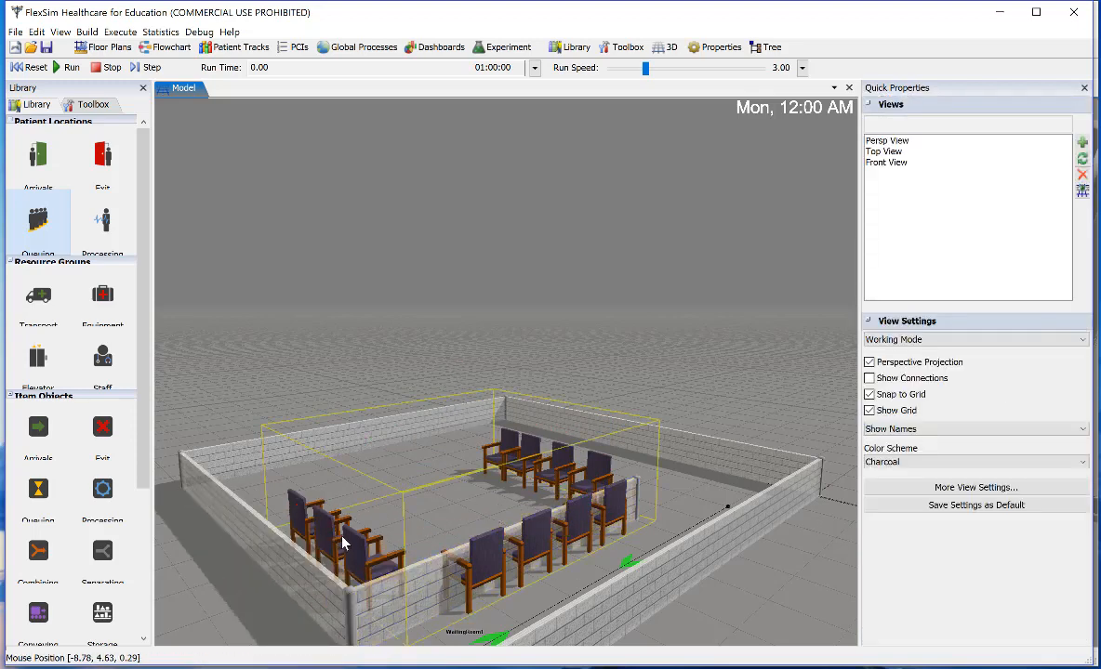
pyautogui.moveTo(336, 527); pyautogui.dragTo(294, 480)
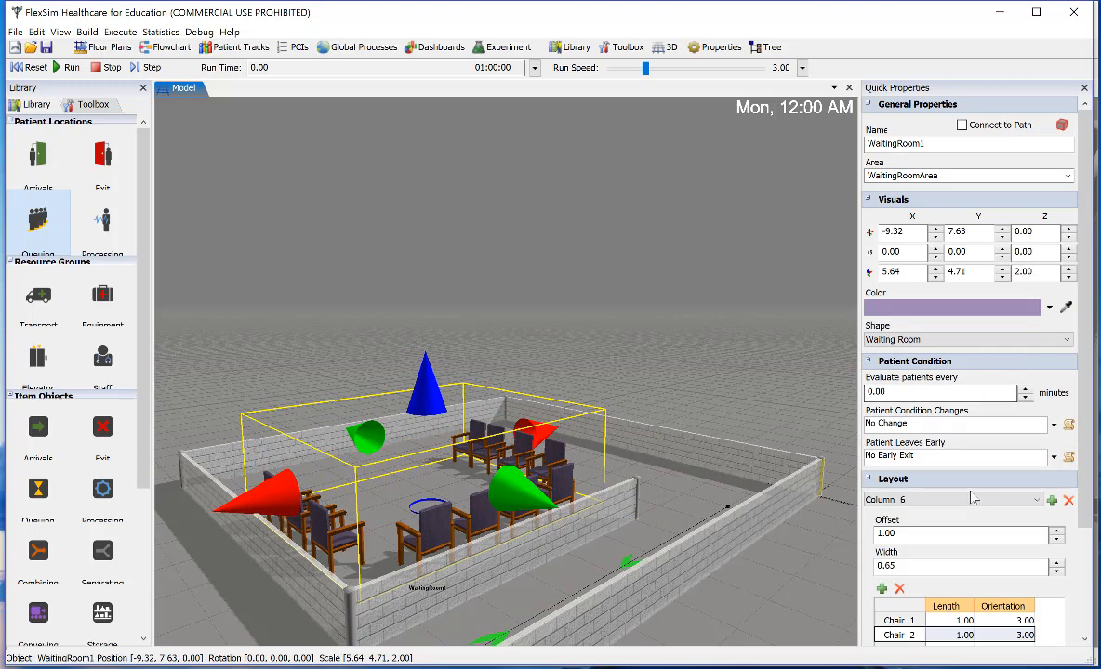
pyautogui.click(881, 589)
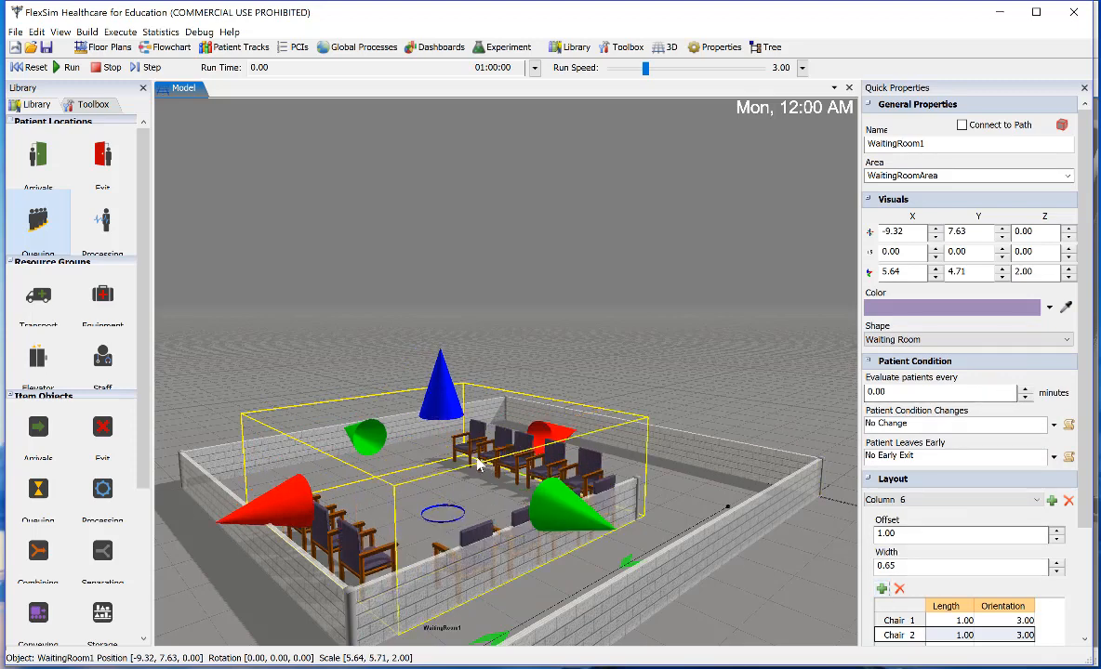
# Move the enlarged waiting room clear of the corridor wall, to about (-9.36, 8.47, 0)
pyautogui.moveTo(476, 467); pyautogui.dragTo(452, 459)
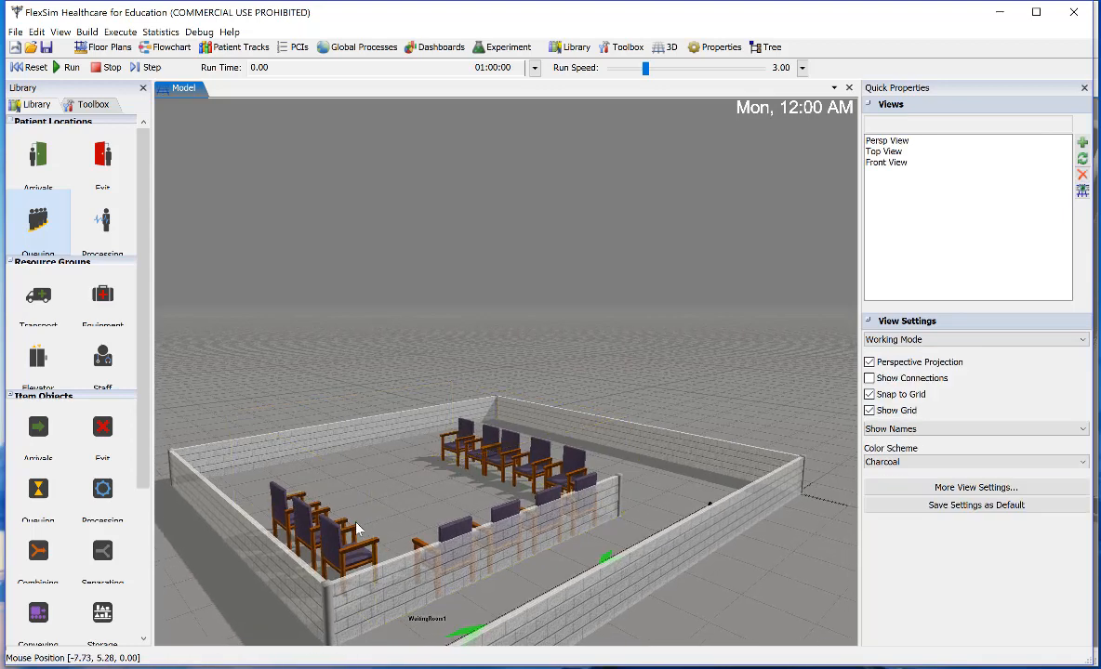
pyautogui.click(433, 465)
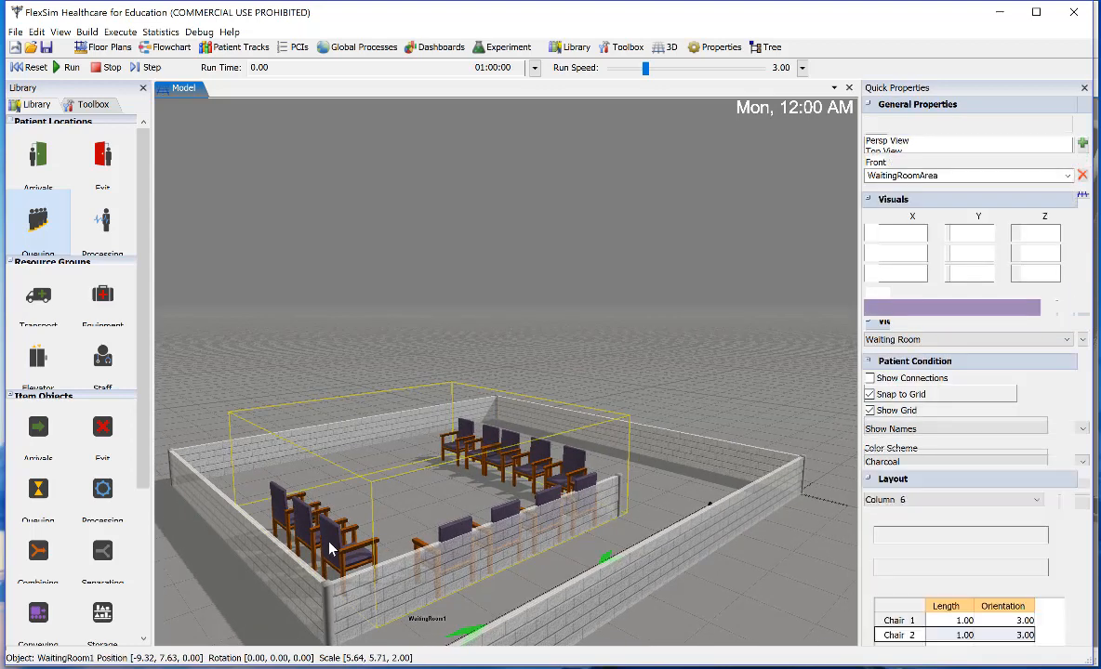
pyautogui.moveTo(438, 466)
pyautogui.mouseDown()
pyautogui.moveTo(414, 459)
pyautogui.moveTo(450, 467)
pyautogui.mouseUp()
pyautogui.click(361, 526)
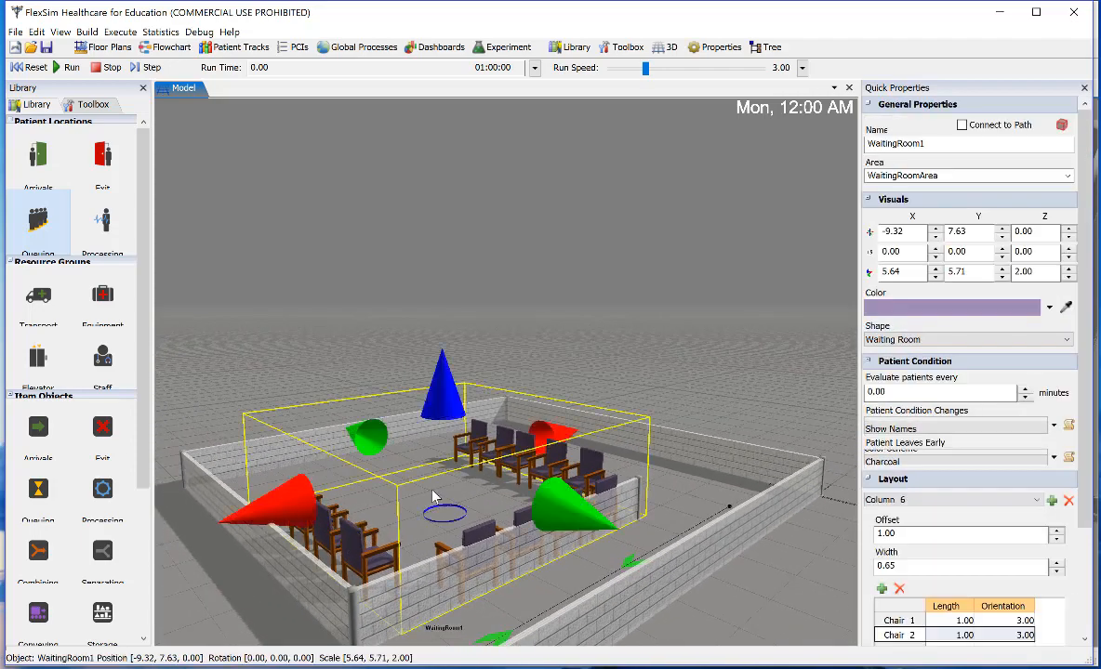
pyautogui.moveTo(436, 479)
pyautogui.mouseDown()
pyautogui.moveTo(415, 471)
pyautogui.moveTo(426, 486)
pyautogui.mouseUp()
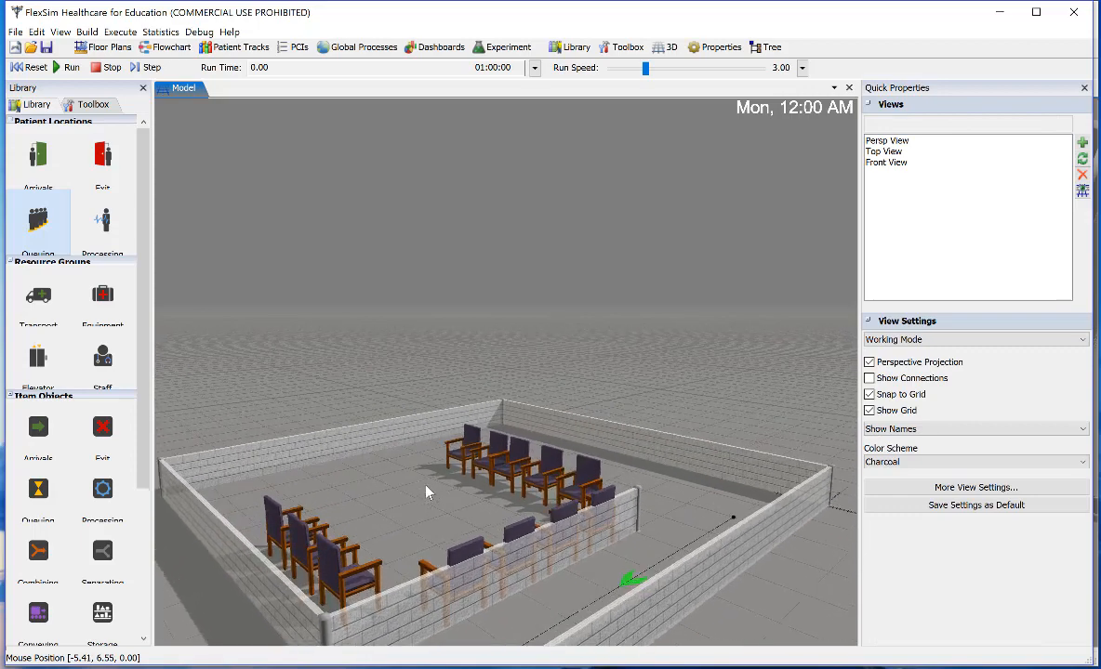
pyautogui.click(309, 537)
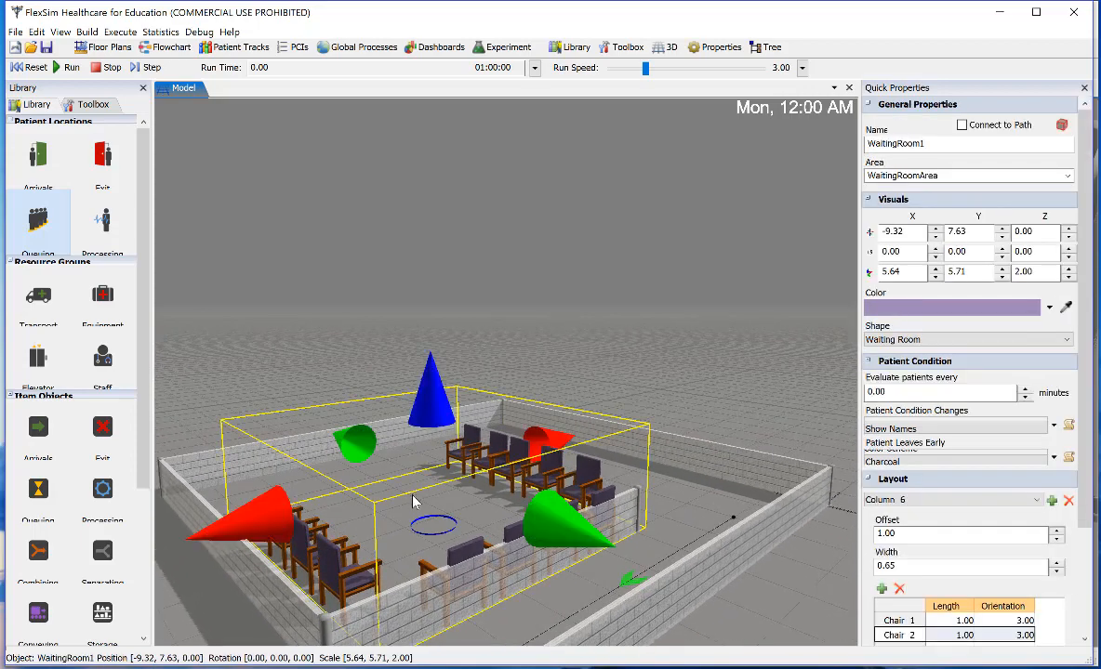
pyautogui.moveTo(372, 517); pyautogui.dragTo(299, 556)
pyautogui.click(494, 495)
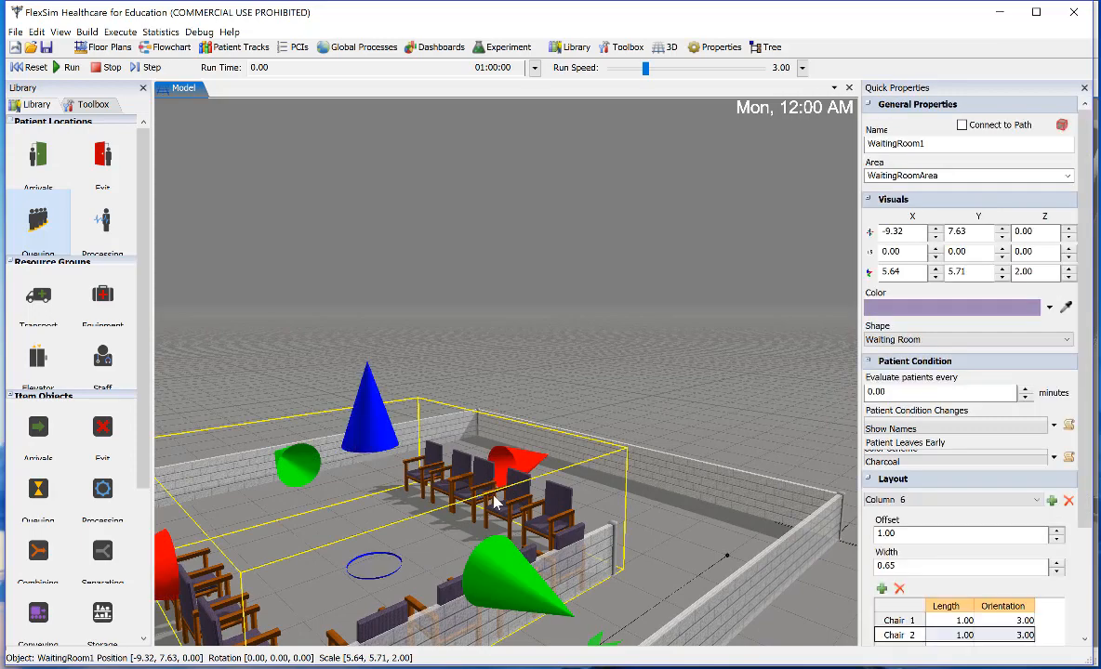
pyautogui.moveTo(464, 502); pyautogui.dragTo(443, 485)
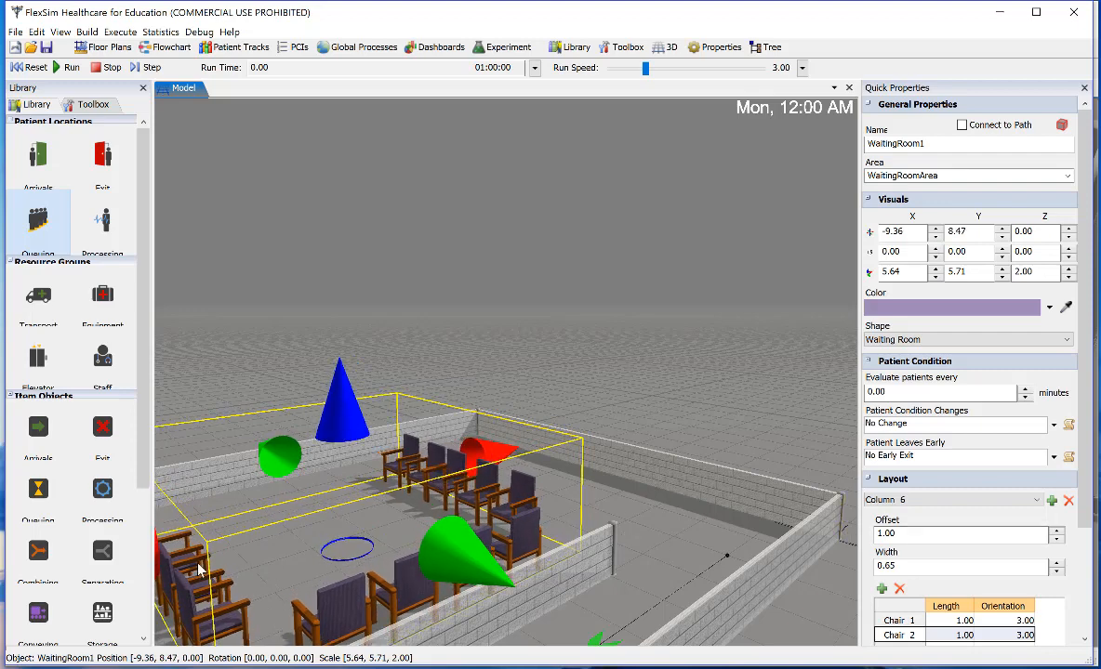
# Rotate the waiting room to -90 degrees about the Z axis
pyautogui.click(967, 500)
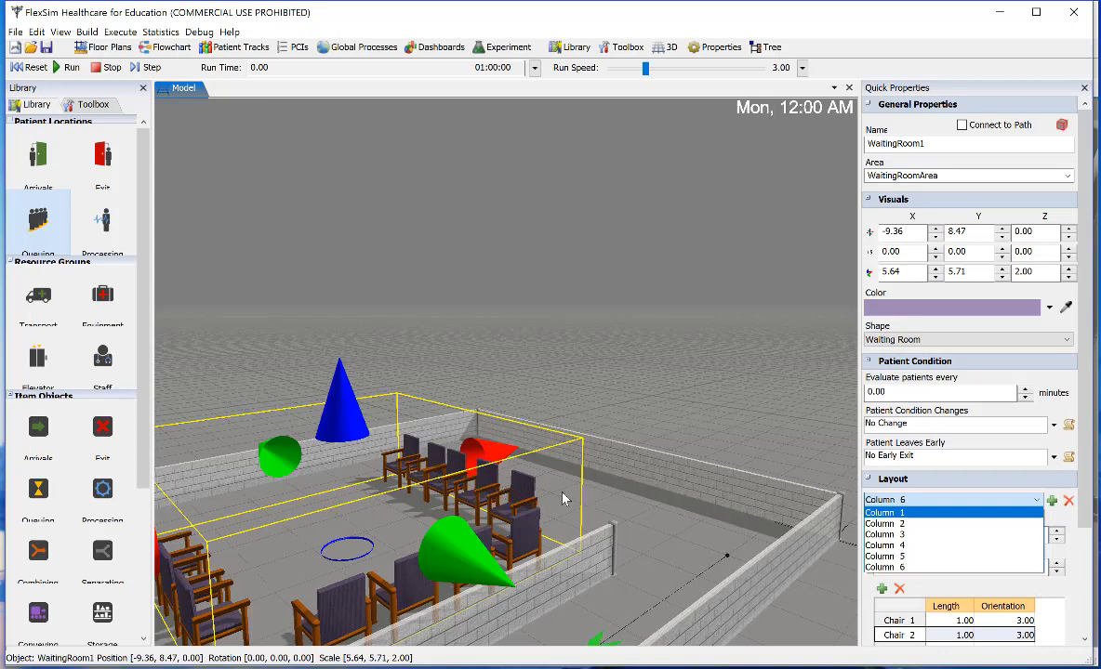
pyautogui.click(436, 554)
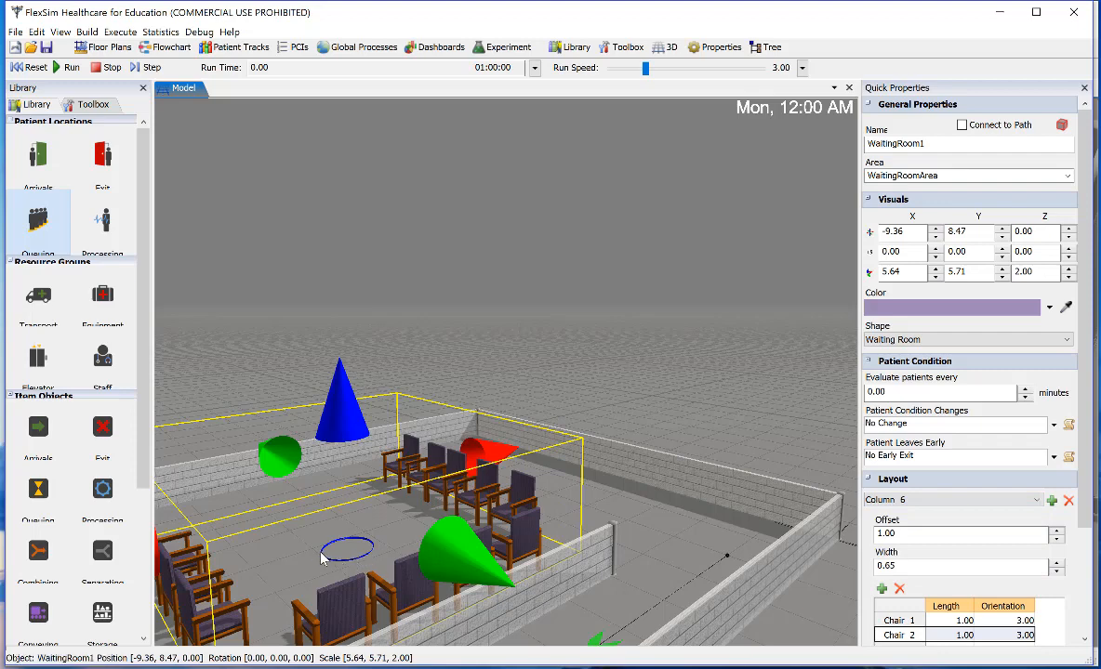
pyautogui.moveTo(353, 565); pyautogui.dragTo(271, 528)
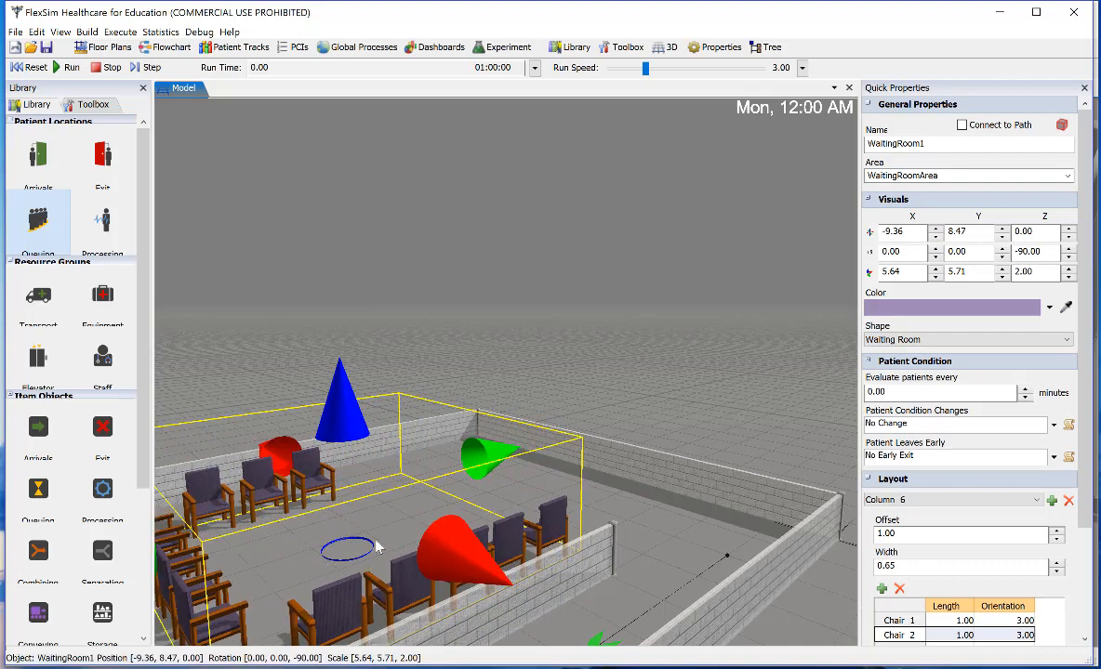
pyautogui.click(593, 277)
pyautogui.moveTo(377, 349); pyautogui.dragTo(401, 341)
pyautogui.scroll(5, 400, 349)
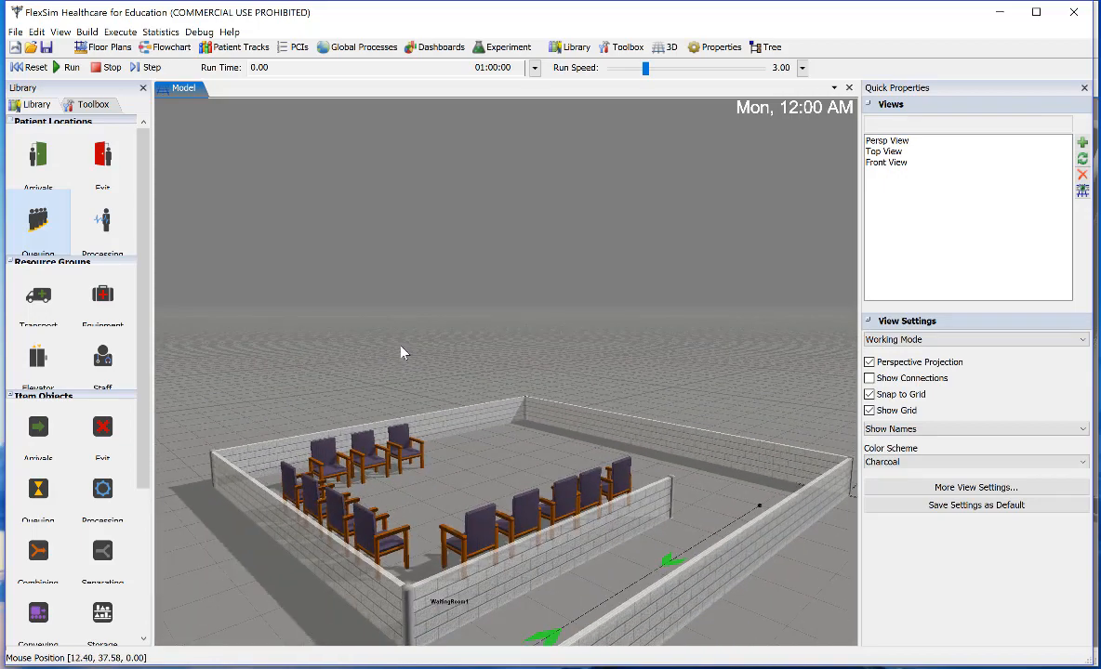
# Examine the rotated waiting room's offset, width and chair entries for Columns 3, 2, 4, 5 and 1
pyautogui.click(368, 483)
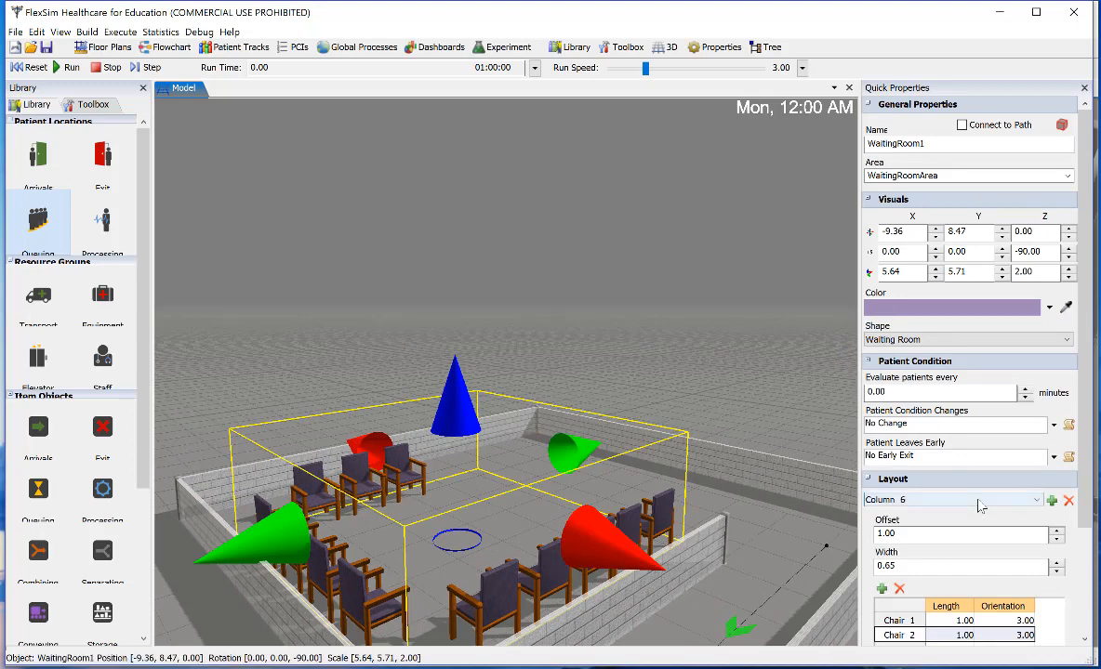
pyautogui.click(908, 500)
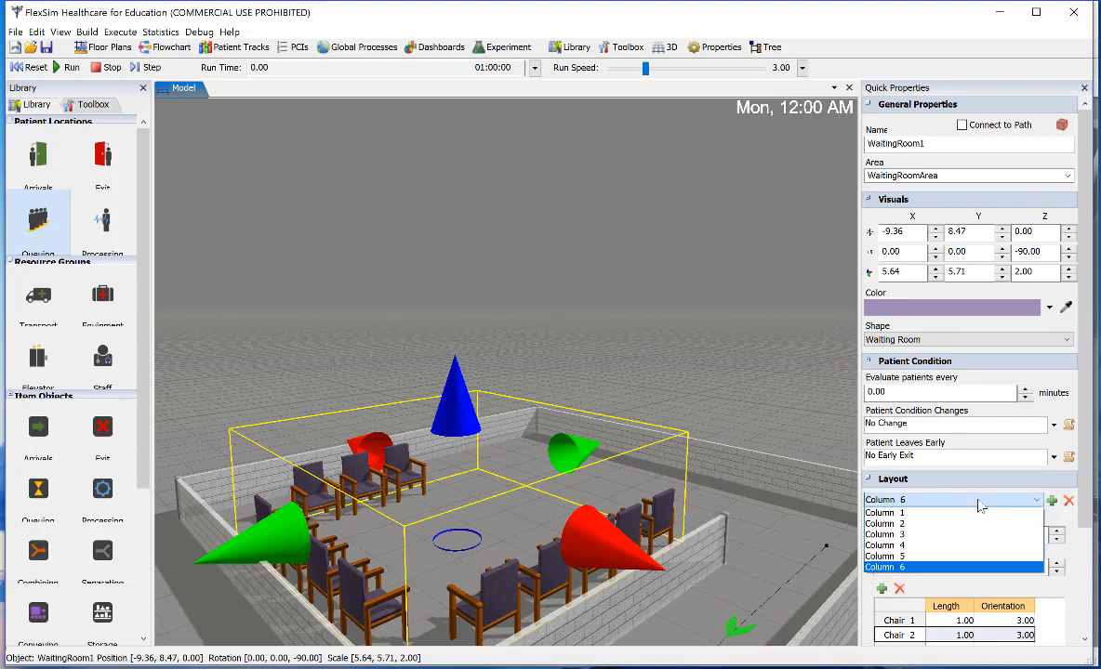
pyautogui.click(939, 536)
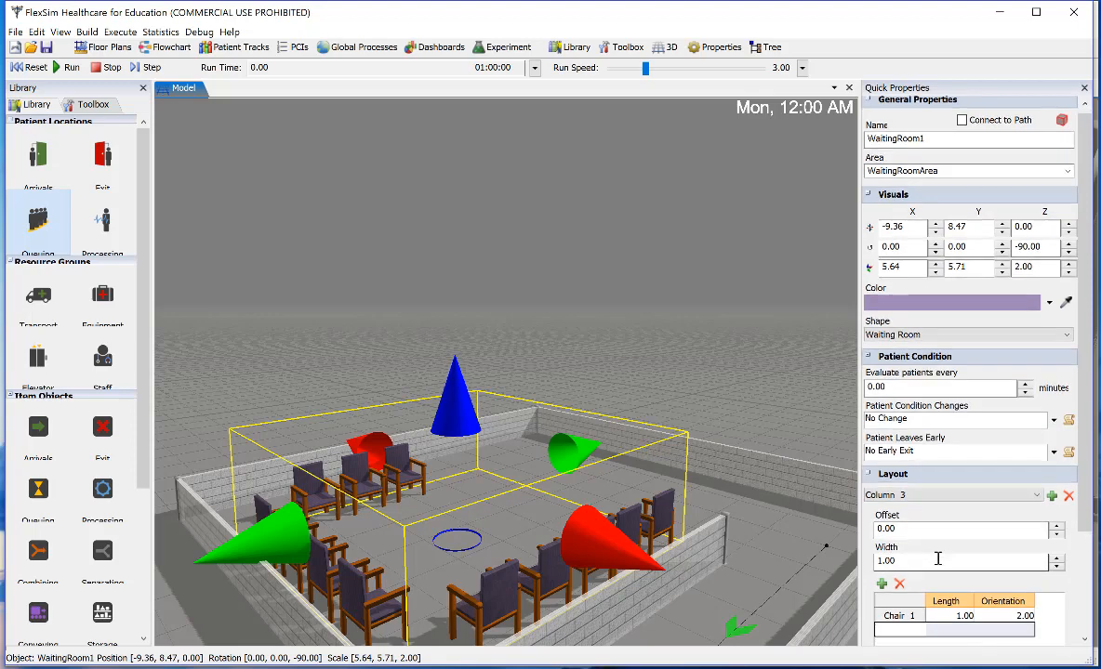
pyautogui.scroll(-1, 938, 559)
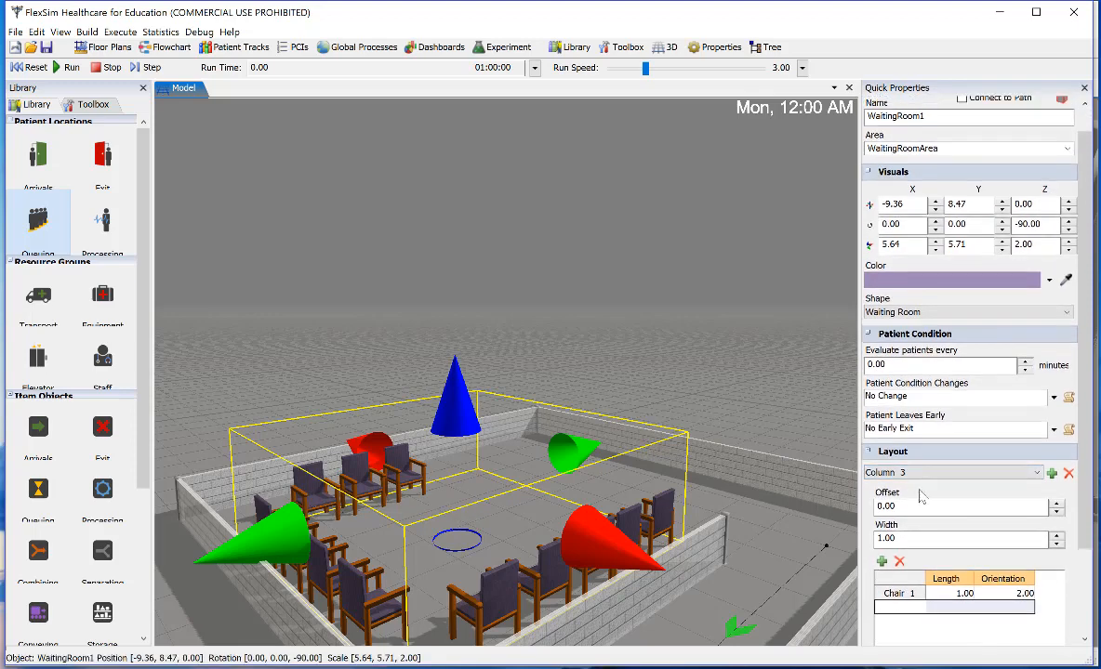
pyautogui.click(945, 473)
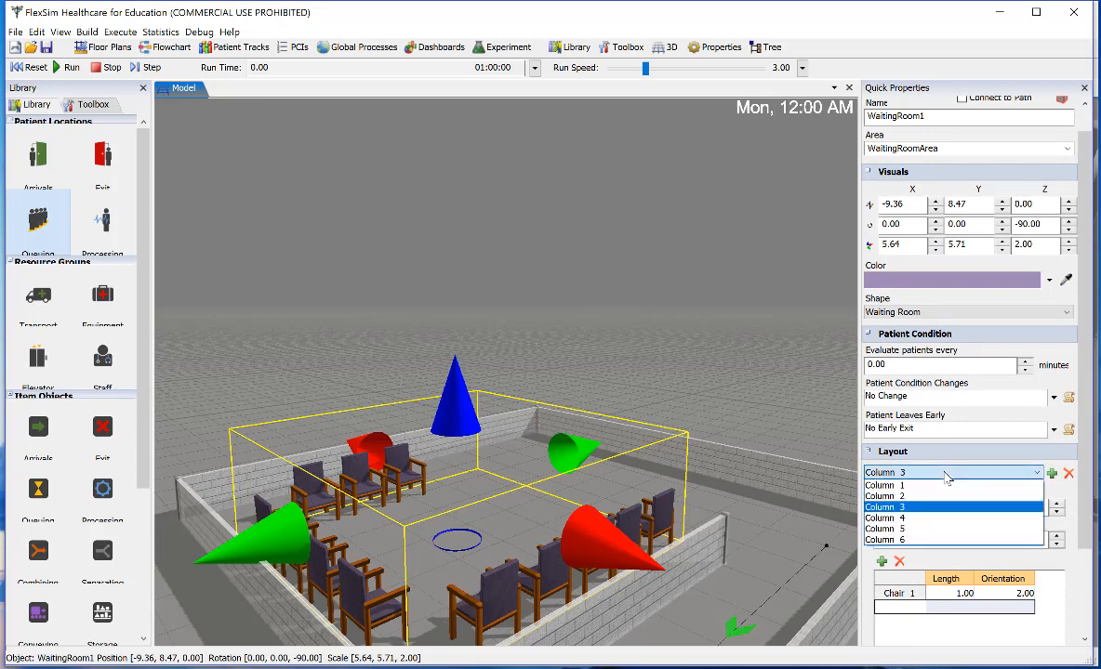
pyautogui.click(922, 496)
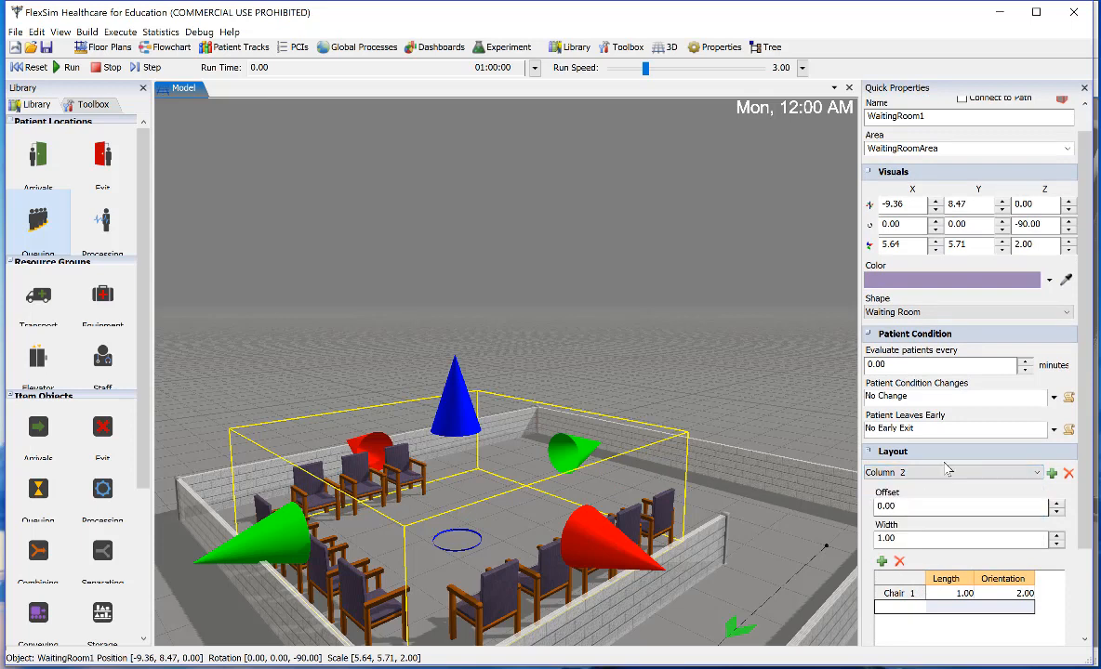
pyautogui.click(945, 473)
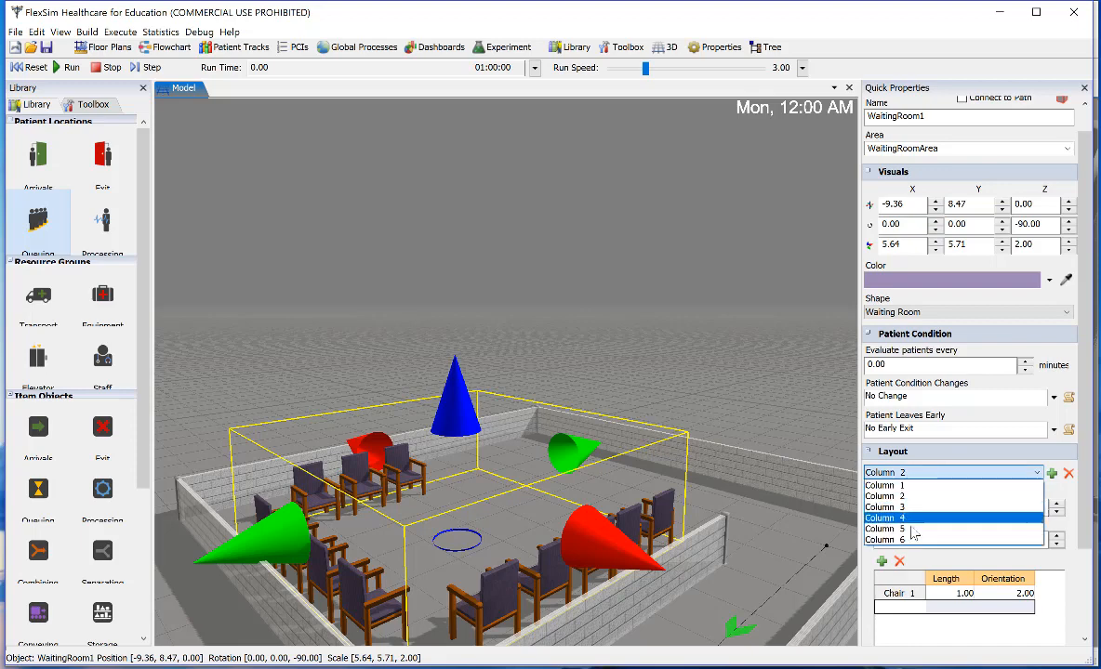
pyautogui.click(916, 521)
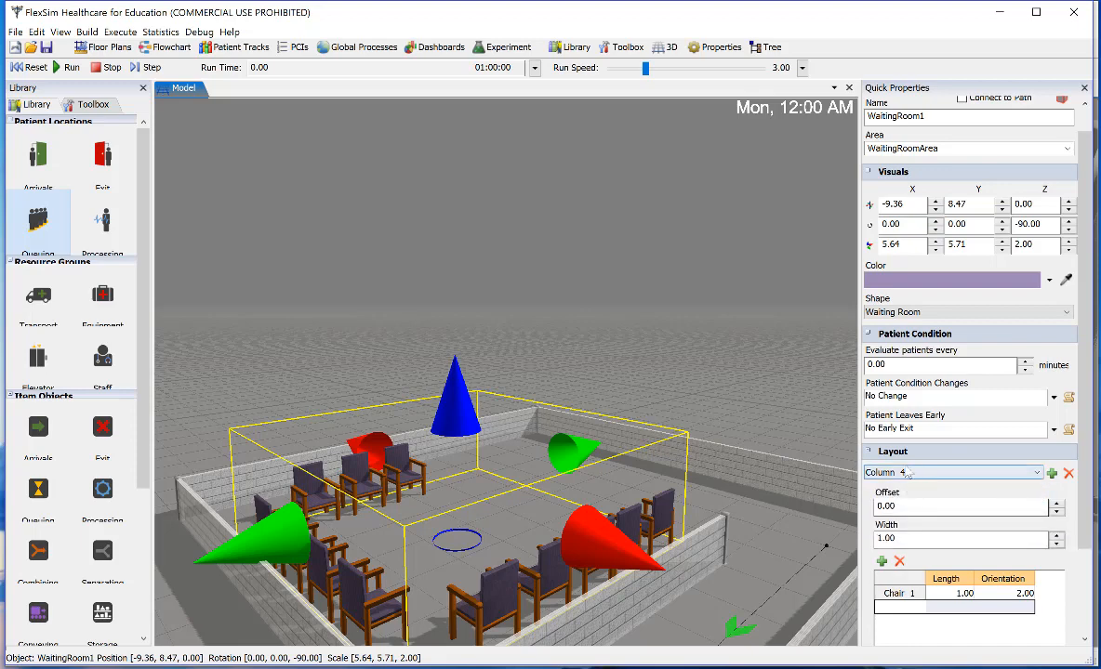
pyautogui.click(909, 472)
pyautogui.click(892, 528)
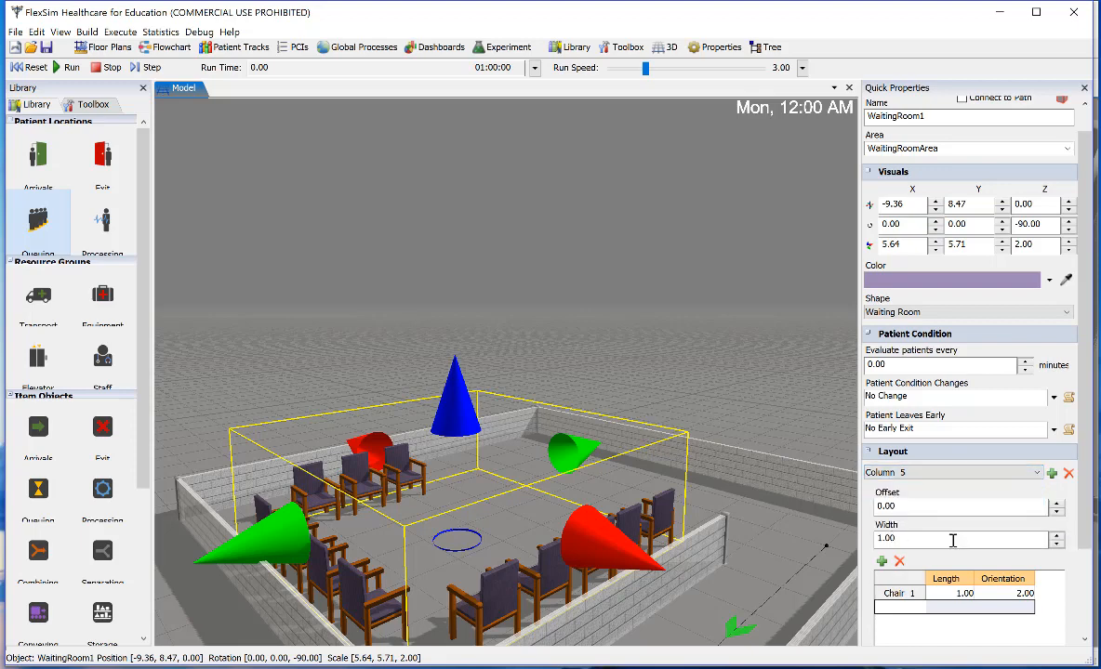
pyautogui.scroll(-1, 987, 531)
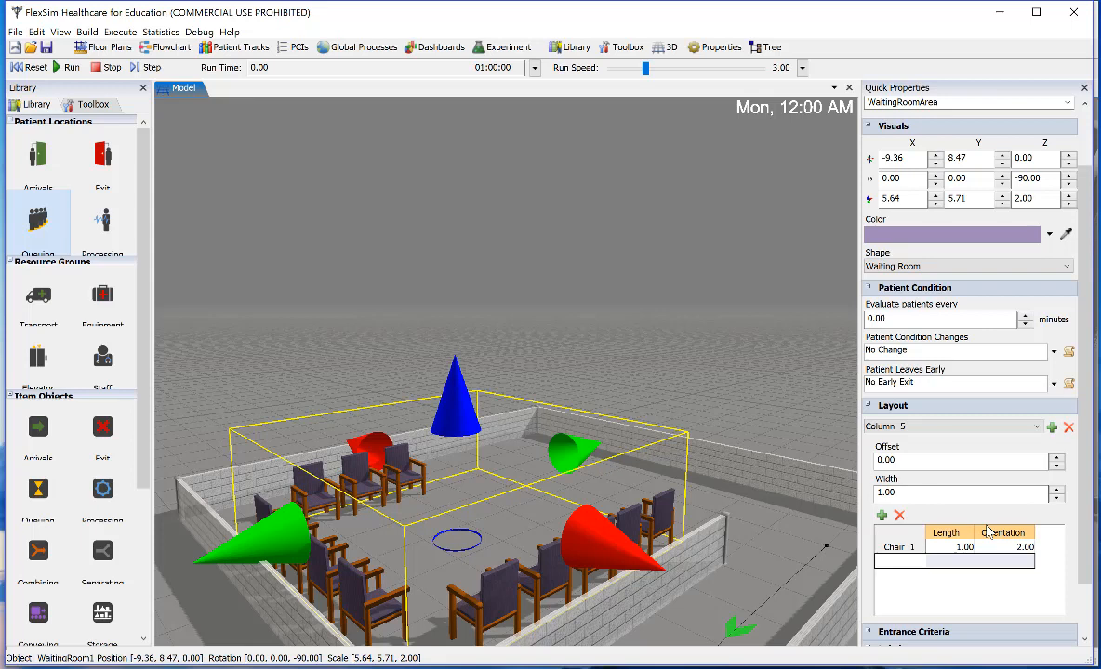
pyautogui.click(927, 427)
pyautogui.click(915, 441)
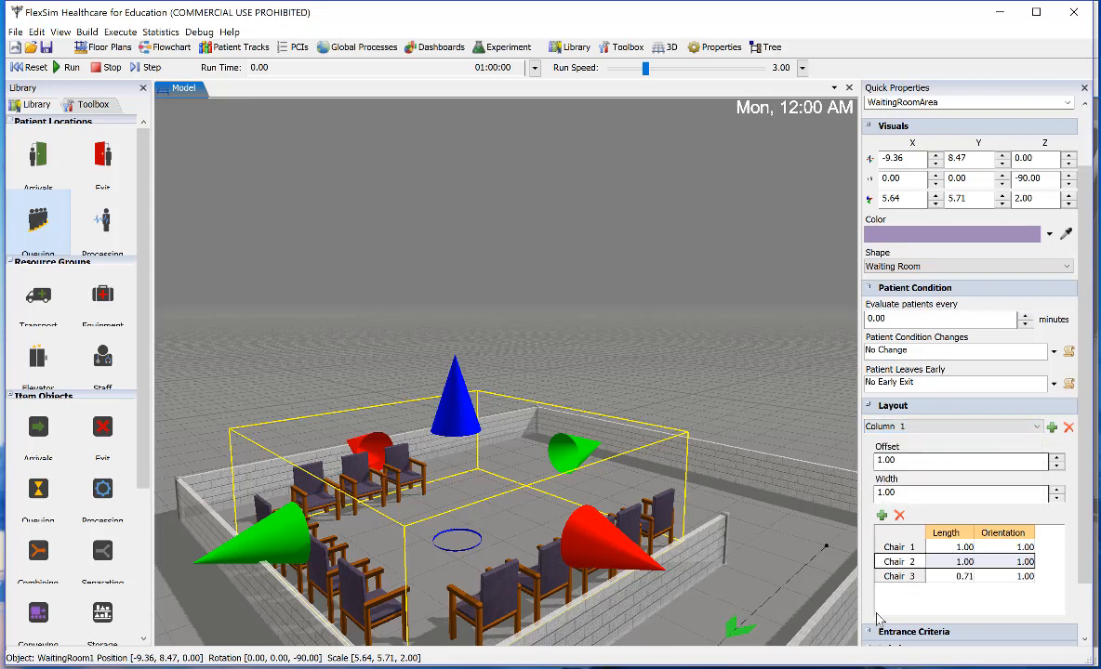
# Add four more chairs to Column 1 of the waiting room
pyautogui.click(881, 515)
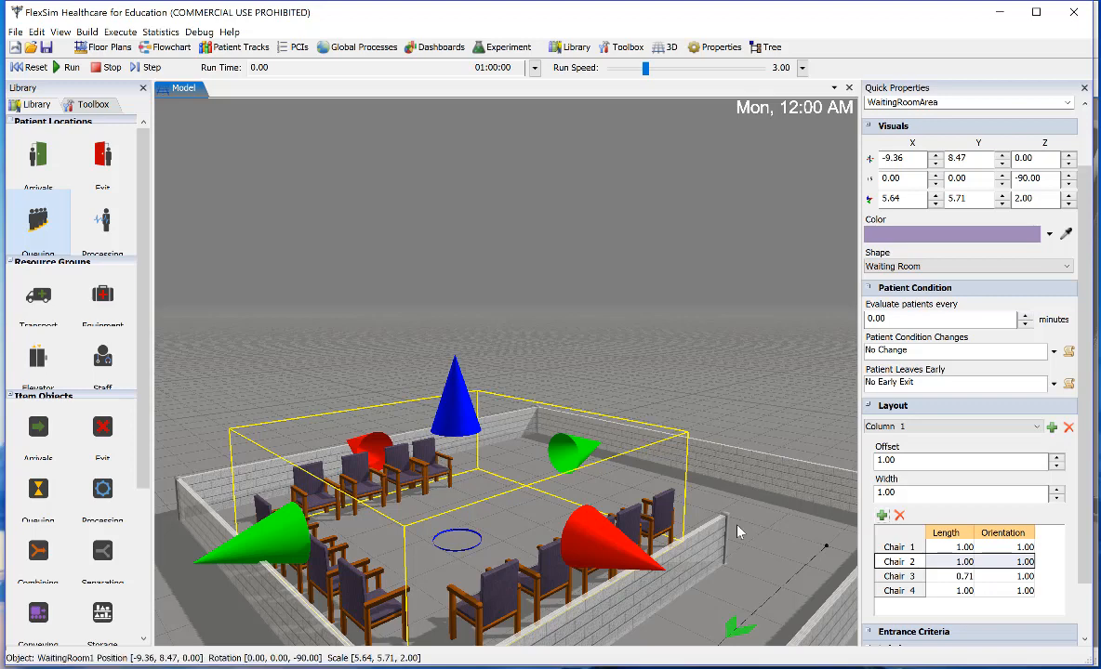
pyautogui.click(882, 515)
pyautogui.click(881, 515)
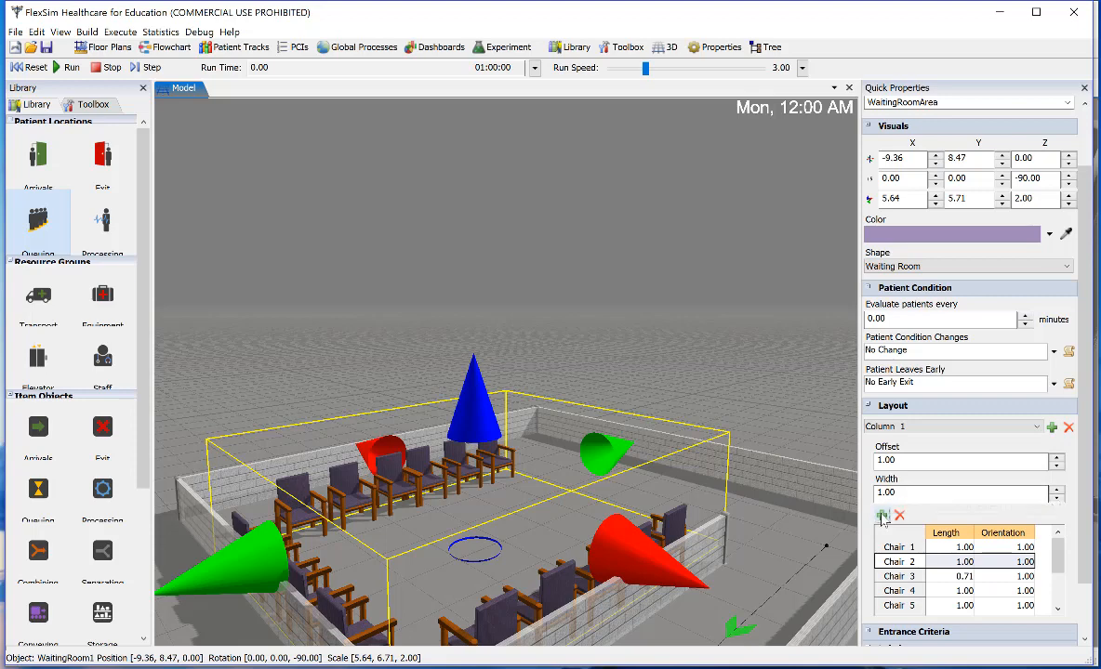
pyautogui.click(881, 515)
pyautogui.click(522, 528)
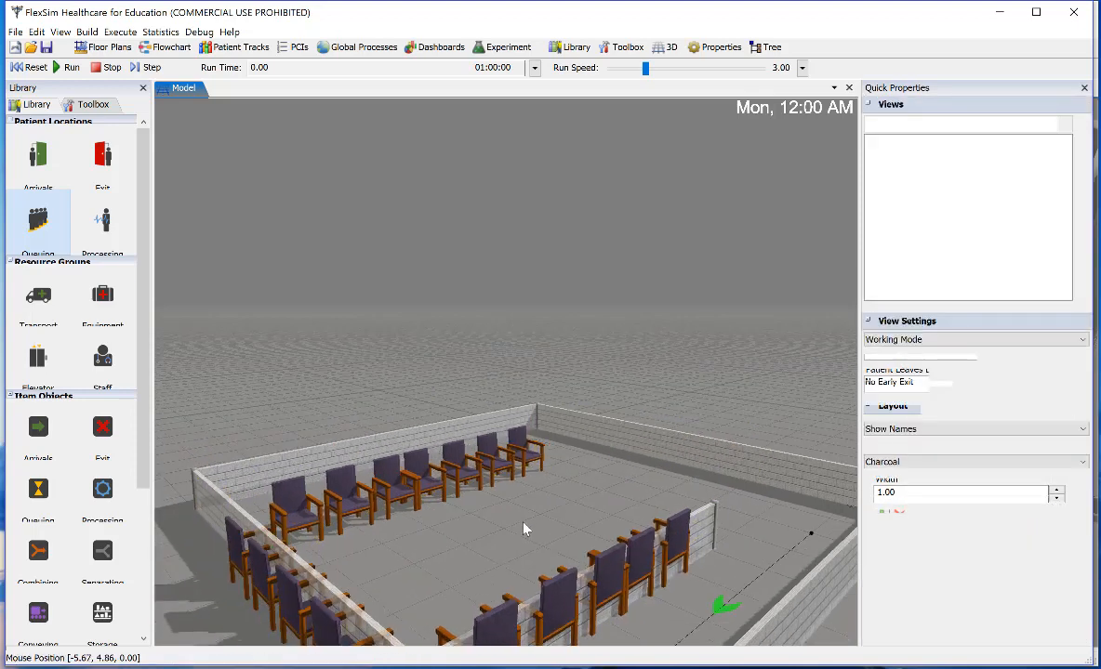
# Move the lengthened waiting room so its chairs clear the surrounding walls, to about (-8.33, 9.73, 0)
pyautogui.click(530, 606)
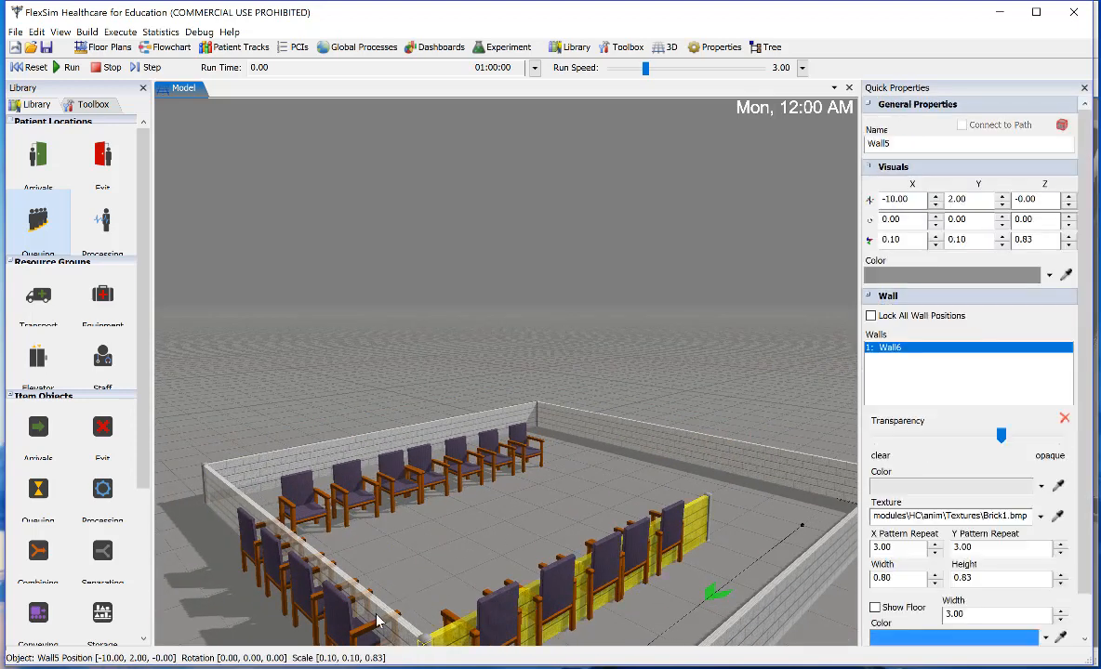
pyautogui.click(400, 520)
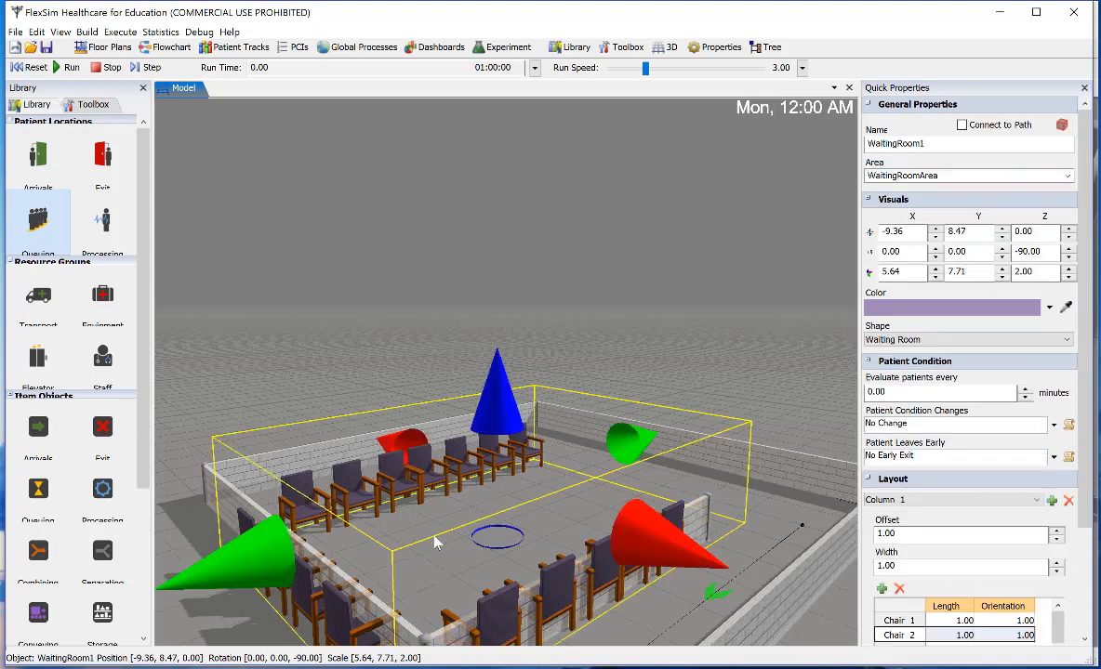
pyautogui.moveTo(434, 537); pyautogui.dragTo(412, 522)
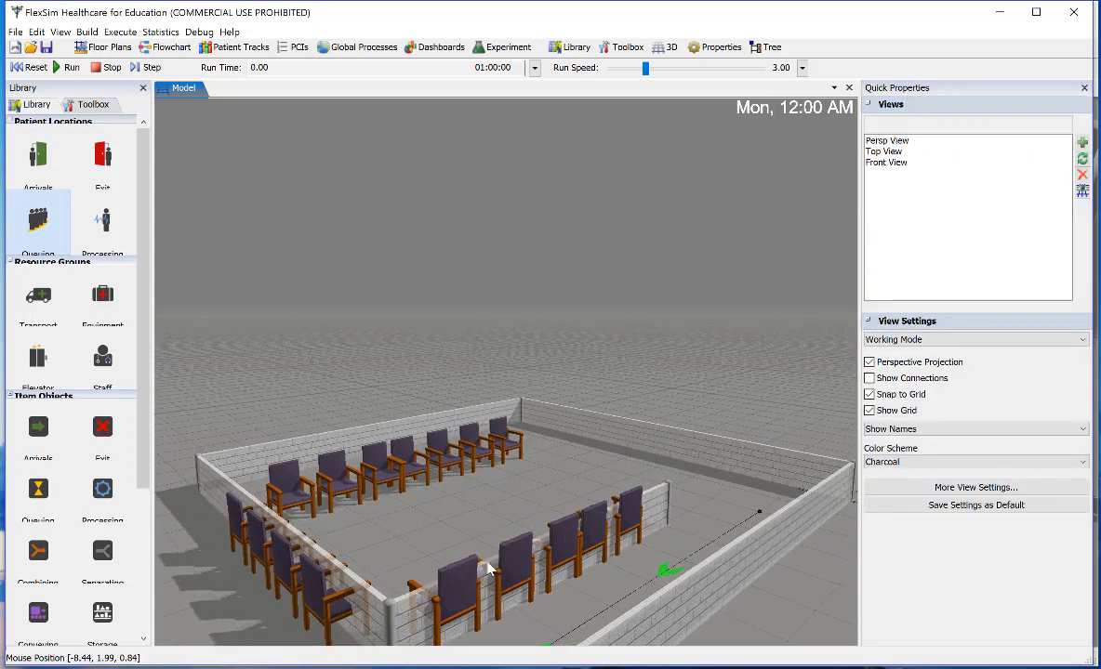
pyautogui.click(488, 569)
pyautogui.click(430, 455)
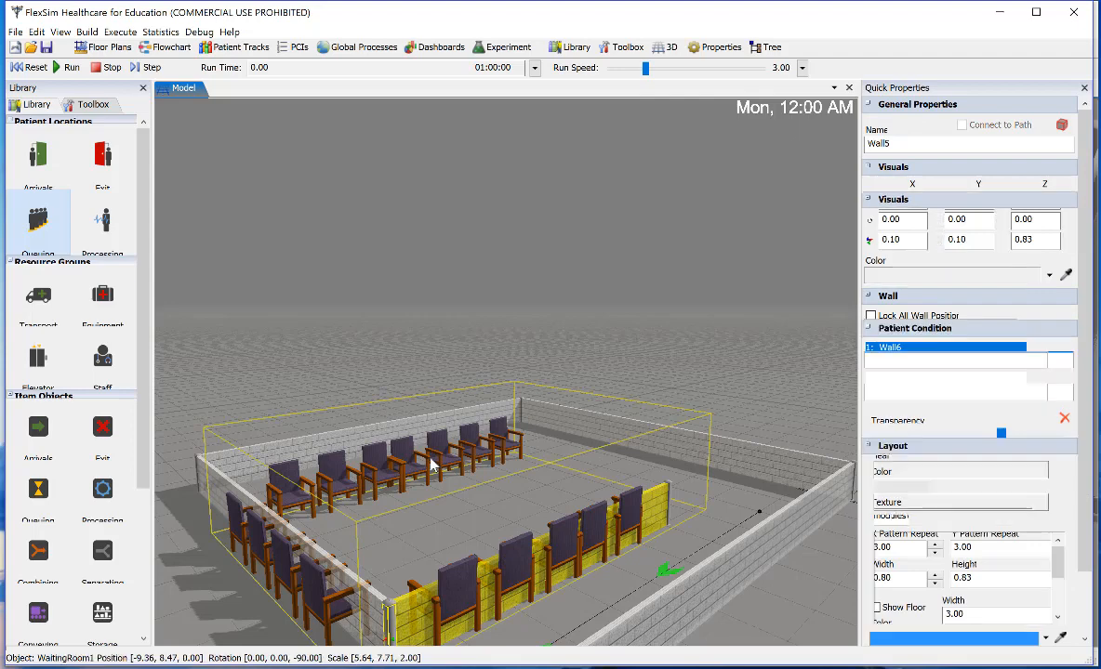
pyautogui.moveTo(419, 507); pyautogui.dragTo(392, 504)
pyautogui.click(363, 462)
pyautogui.moveTo(364, 464)
pyautogui.mouseDown()
pyautogui.moveTo(379, 441)
pyautogui.moveTo(374, 464)
pyautogui.mouseUp()
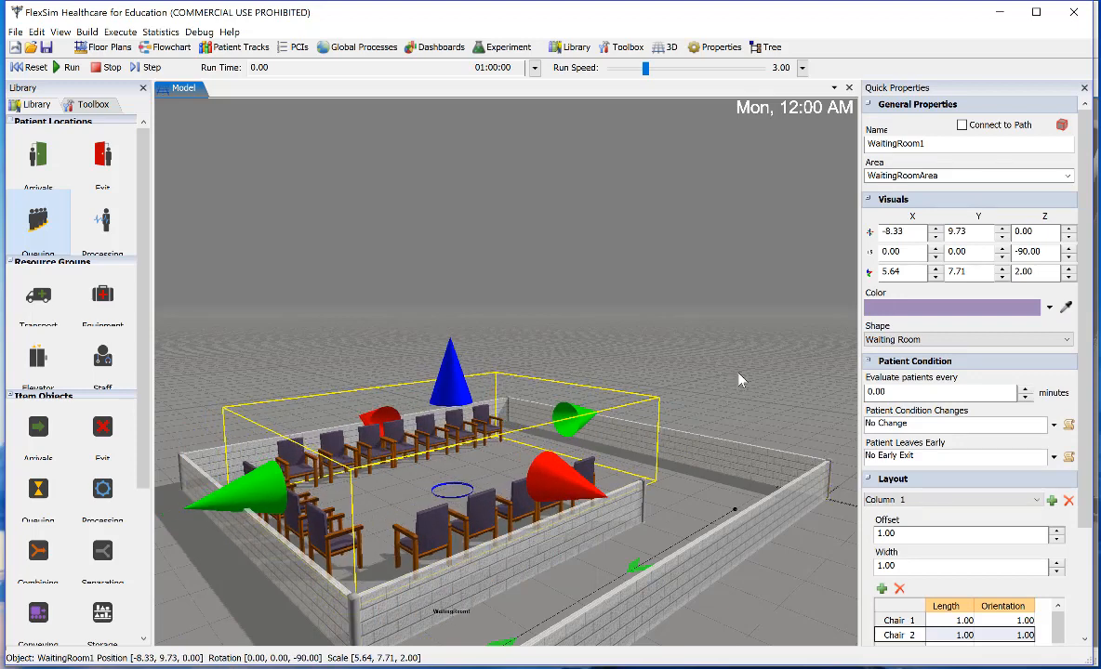
pyautogui.click(683, 344)
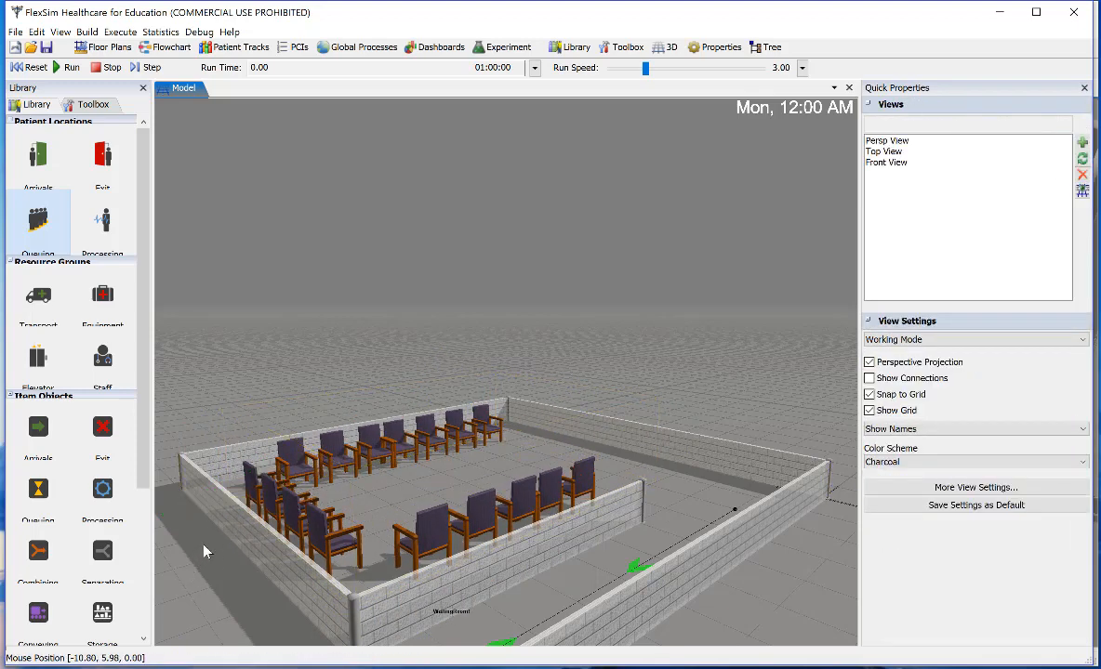
# Examine the library's item exit shapes, staff, equipment, patient processing and transport objects, and its item, infrastructure and visual object groups
pyautogui.moveTo(204, 547); pyautogui.dragTo(287, 595, button='right')
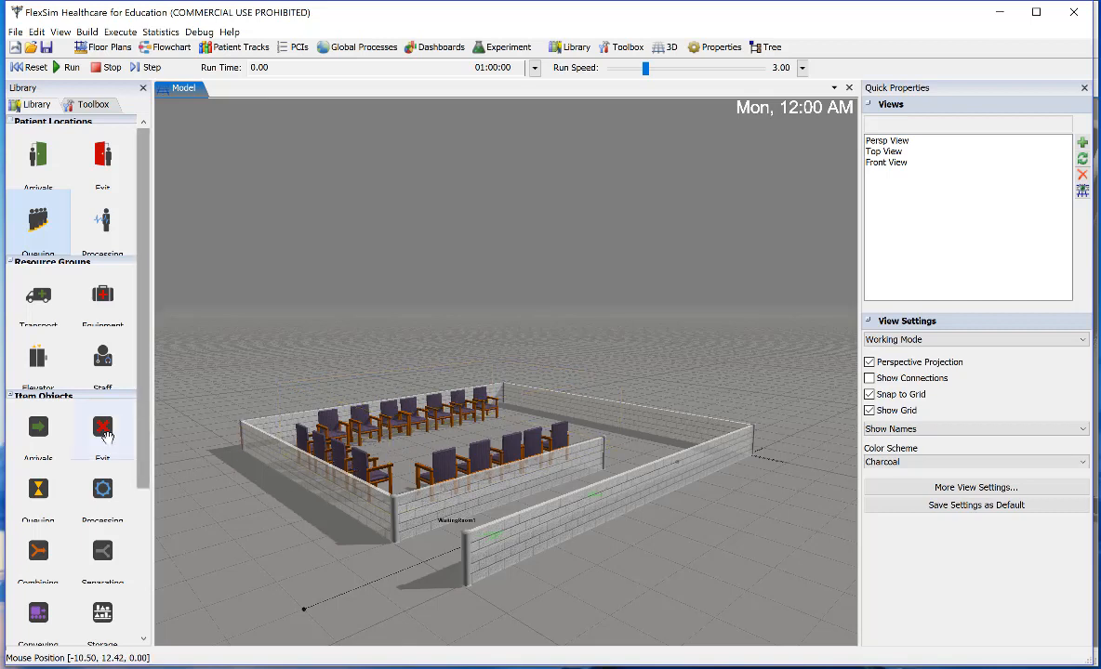
pyautogui.moveTo(106, 435)
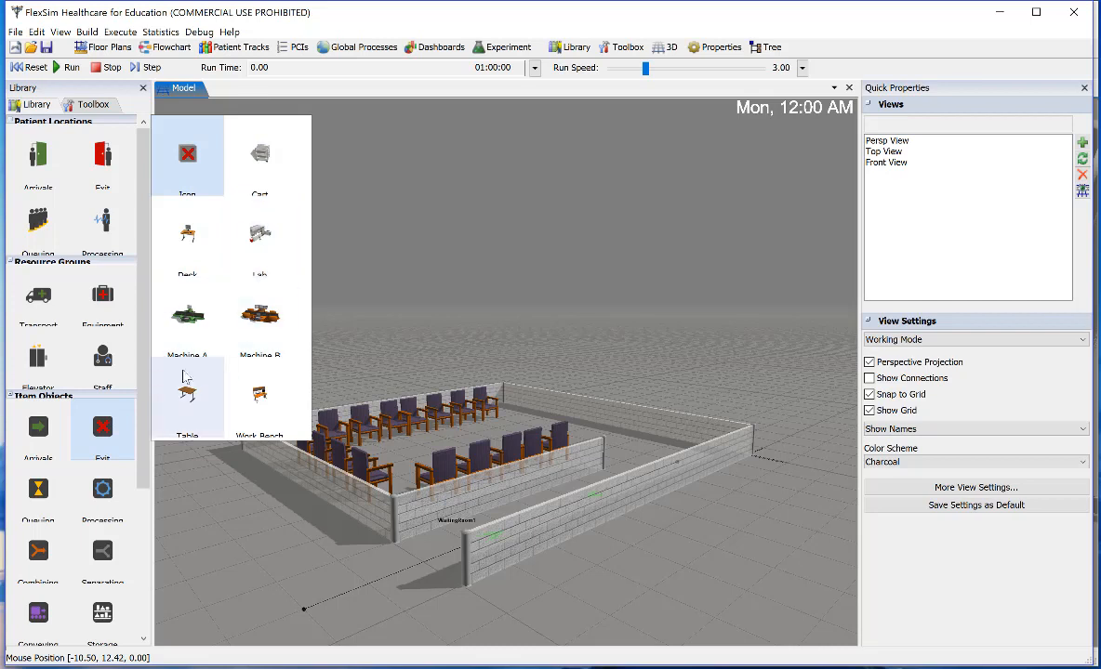
pyautogui.click(119, 360)
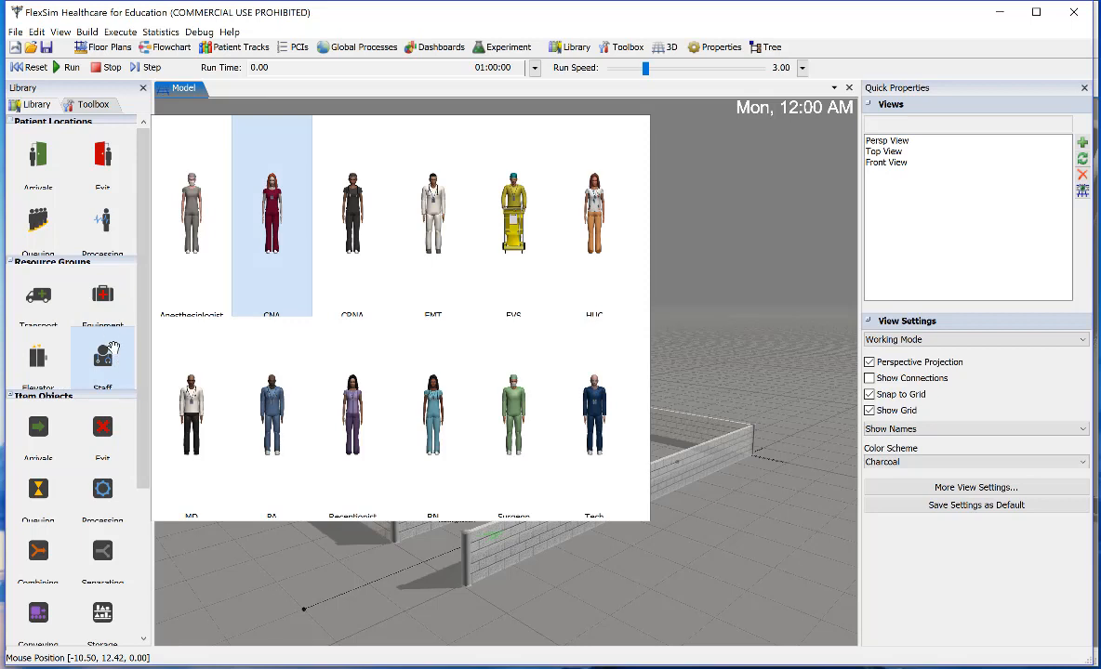
pyautogui.click(98, 294)
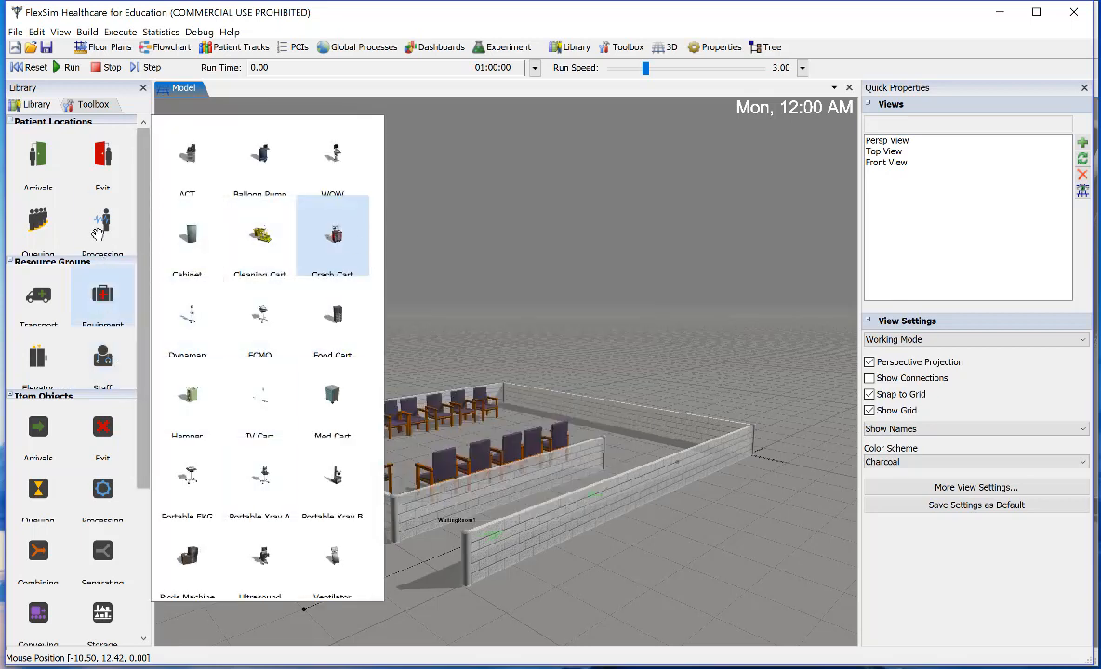
pyautogui.click(98, 232)
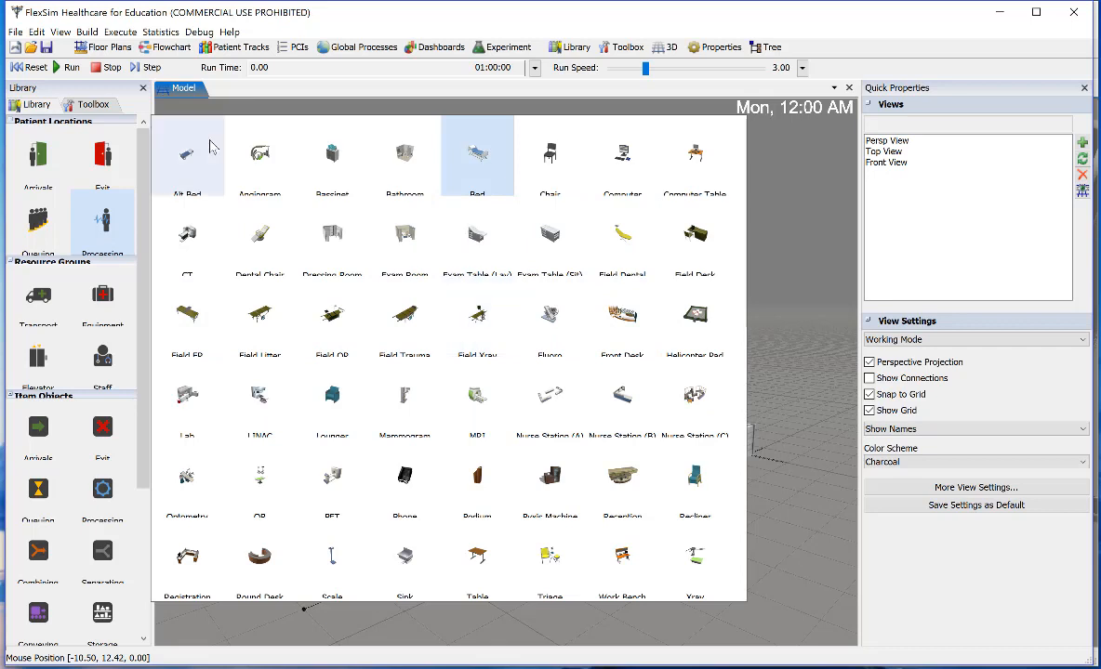
pyautogui.click(58, 311)
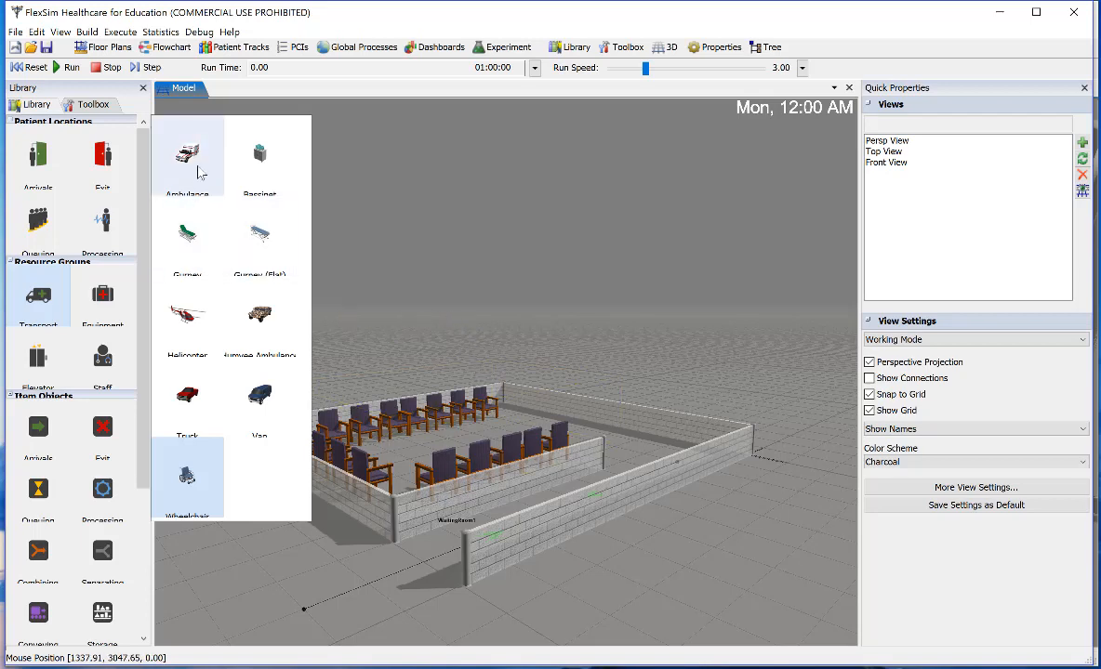
pyautogui.click(191, 479)
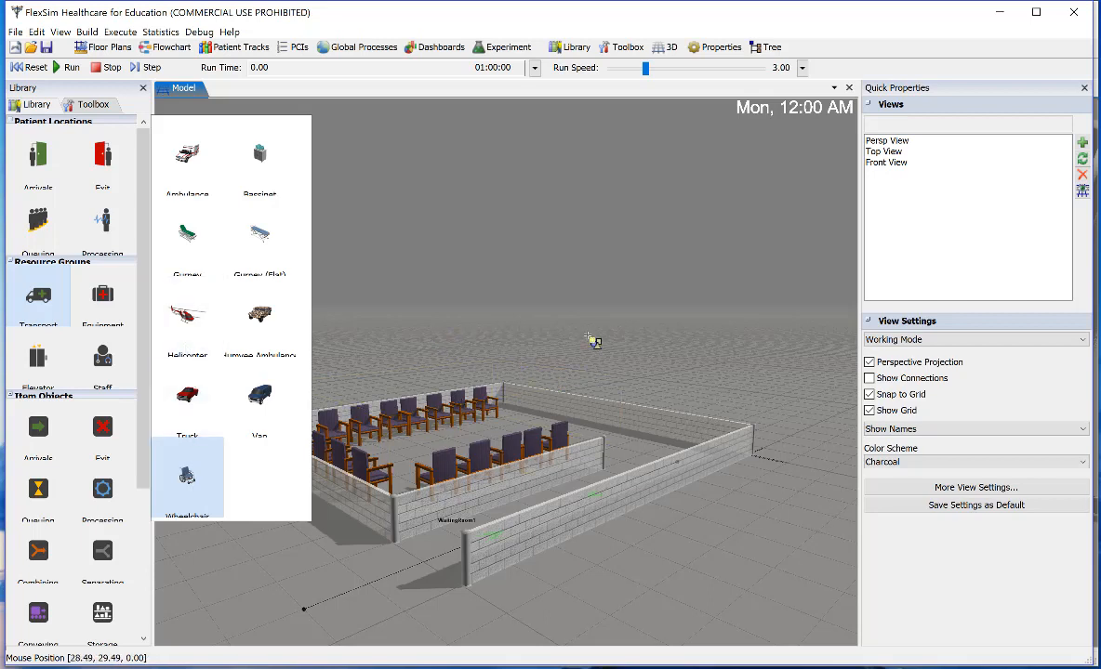
pyautogui.click(109, 67)
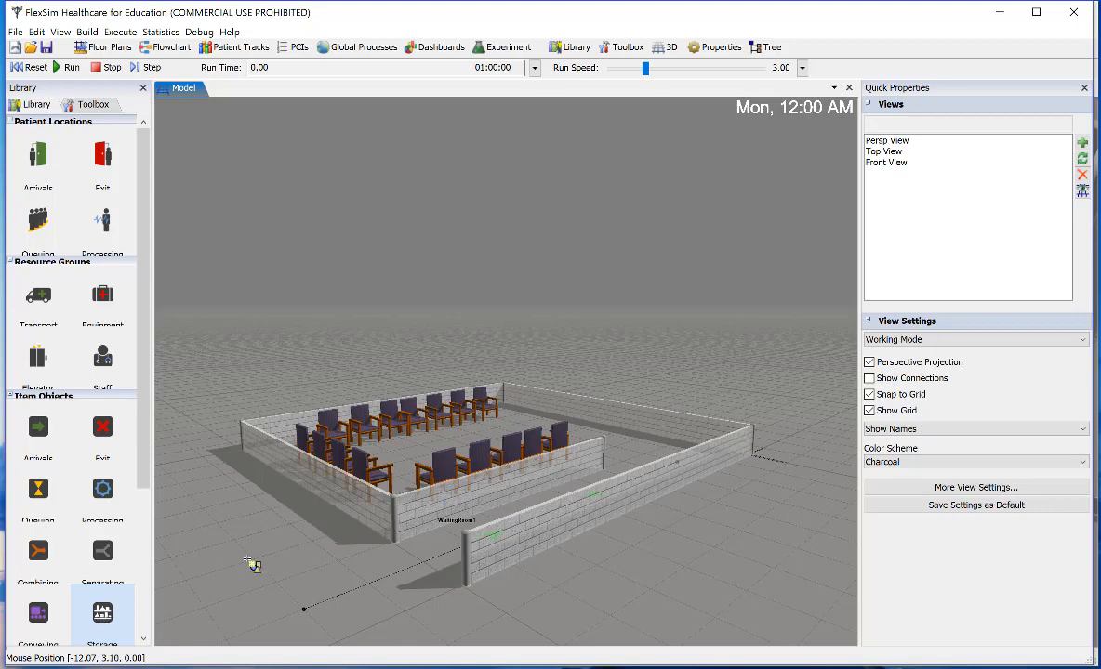
pyautogui.scroll(-5, 251, 563)
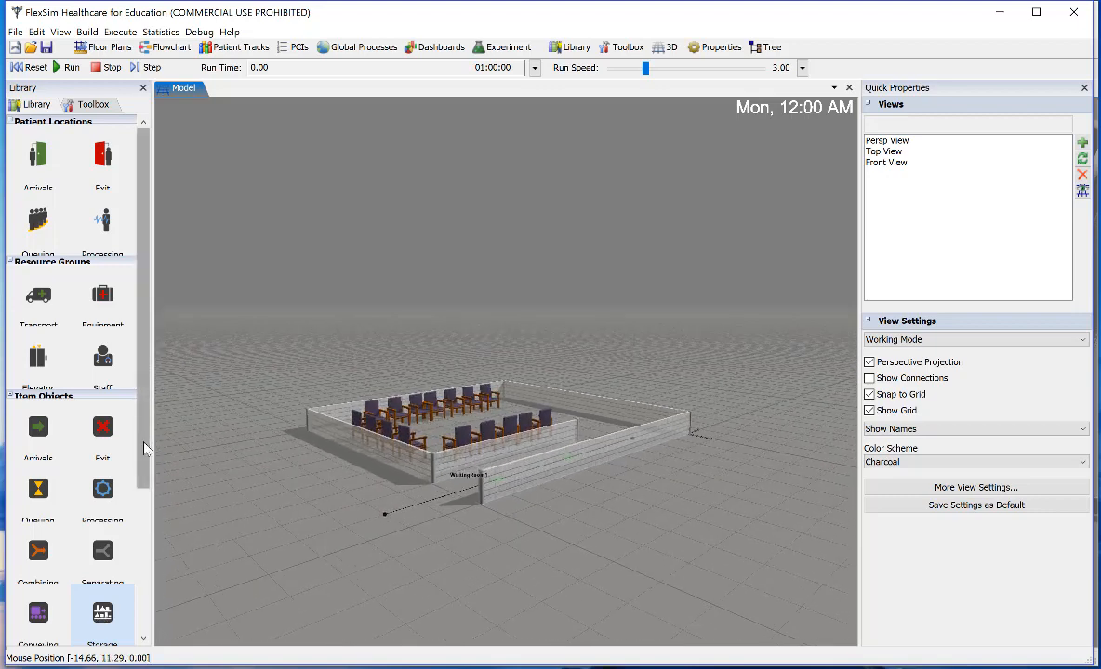
pyautogui.moveTo(139, 410); pyautogui.dragTo(135, 624)
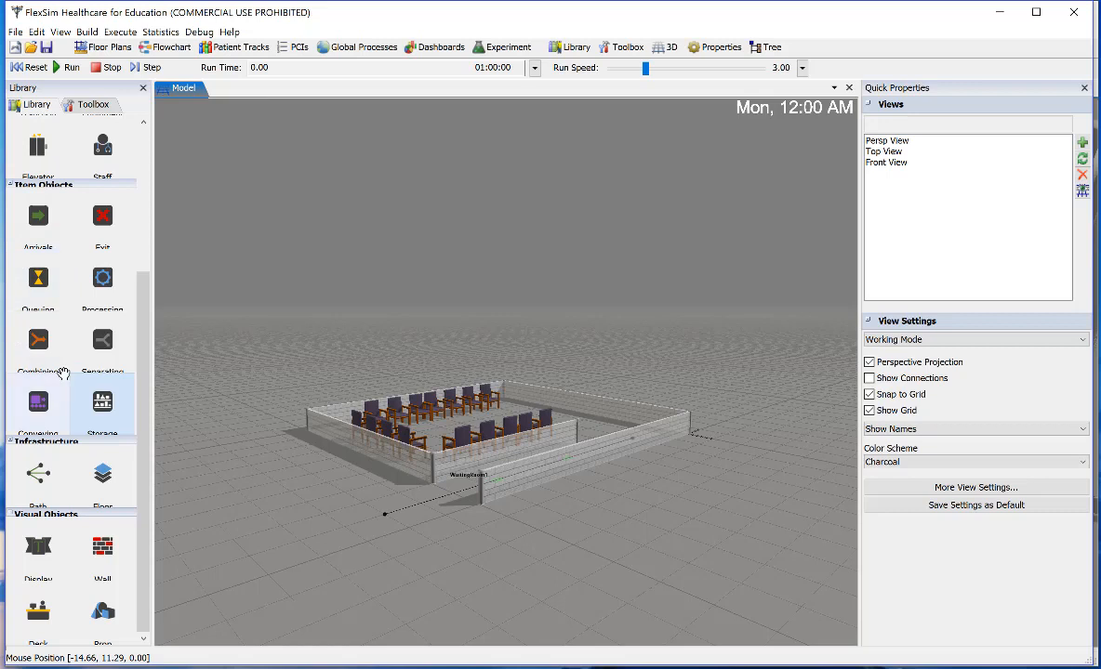
pyautogui.scroll(1, 63, 374)
pyautogui.scroll(2, 64, 374)
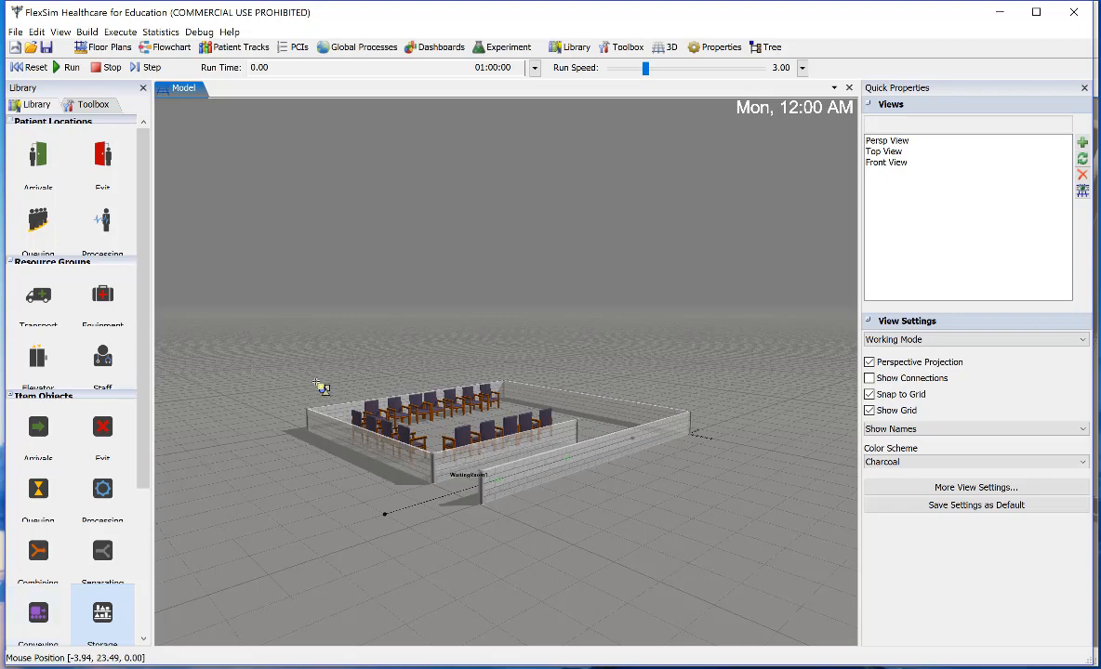
# Switch to the other FlexSim window with the hospital_unfinished.fsm model and look over its layout
pyautogui.moveTo(652, 668)
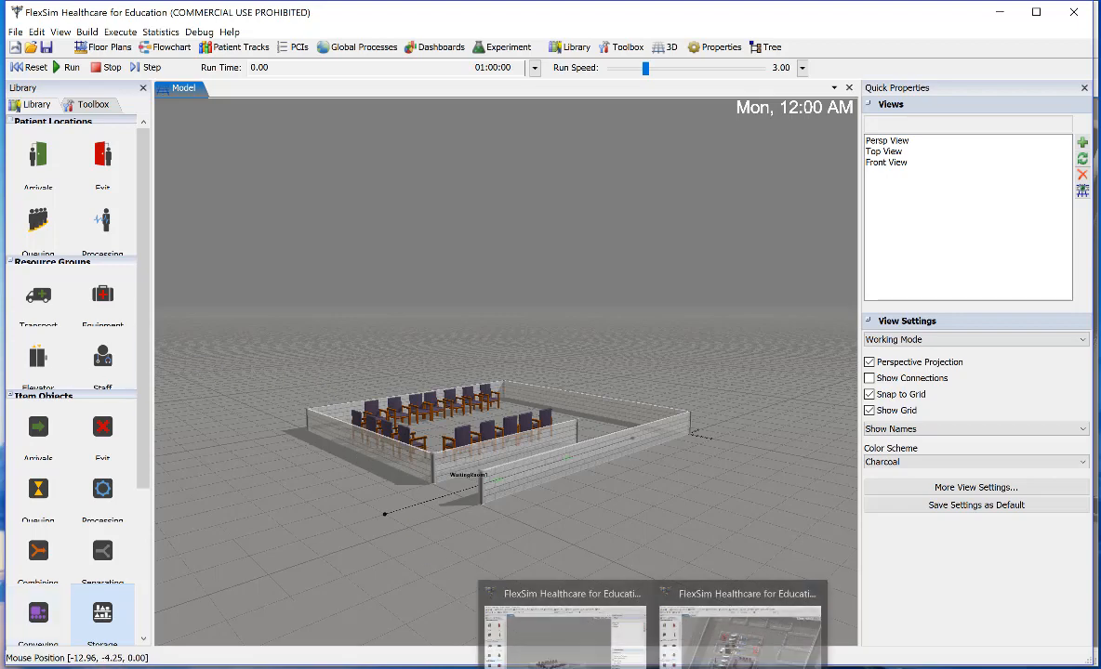
pyautogui.click(740, 651)
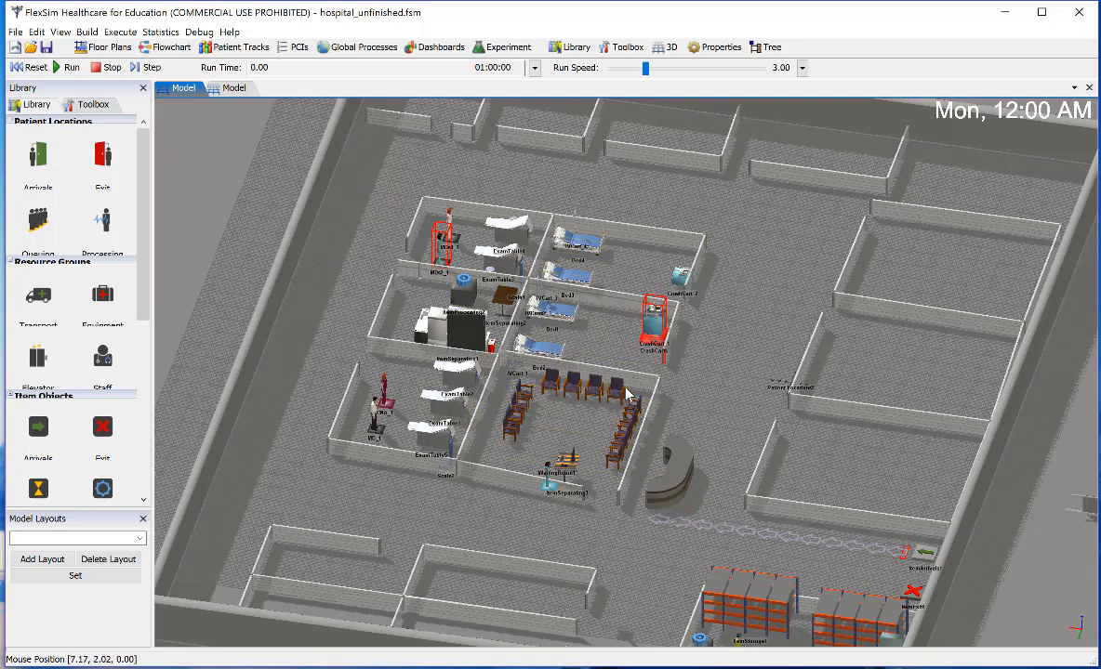
pyautogui.click(481, 357)
pyautogui.click(583, 662)
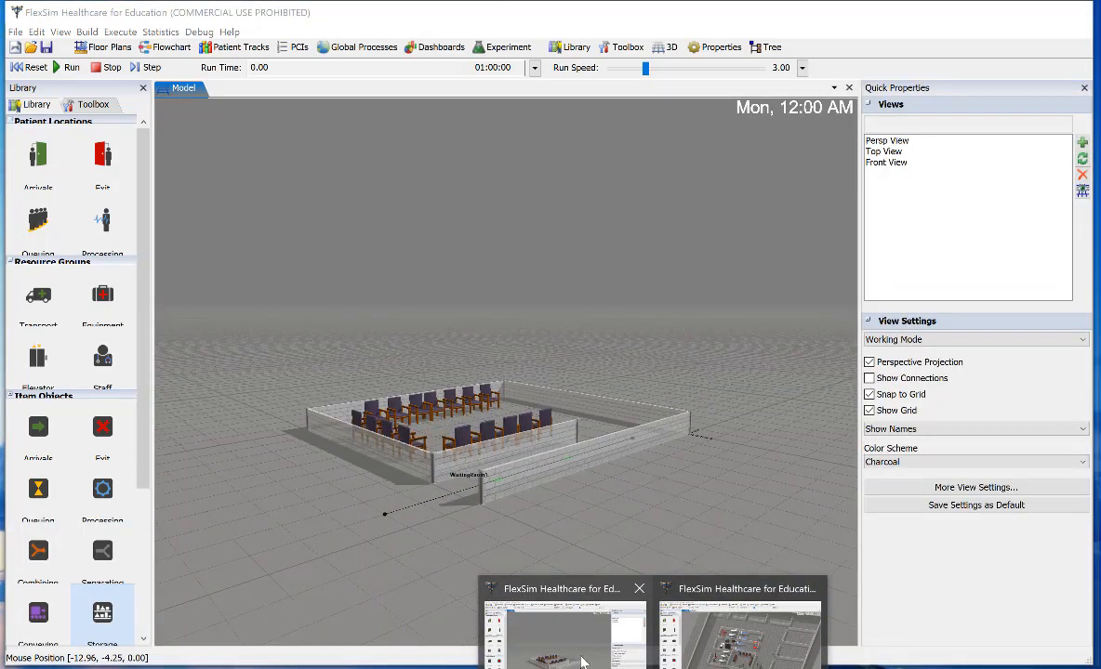
pyautogui.click(704, 664)
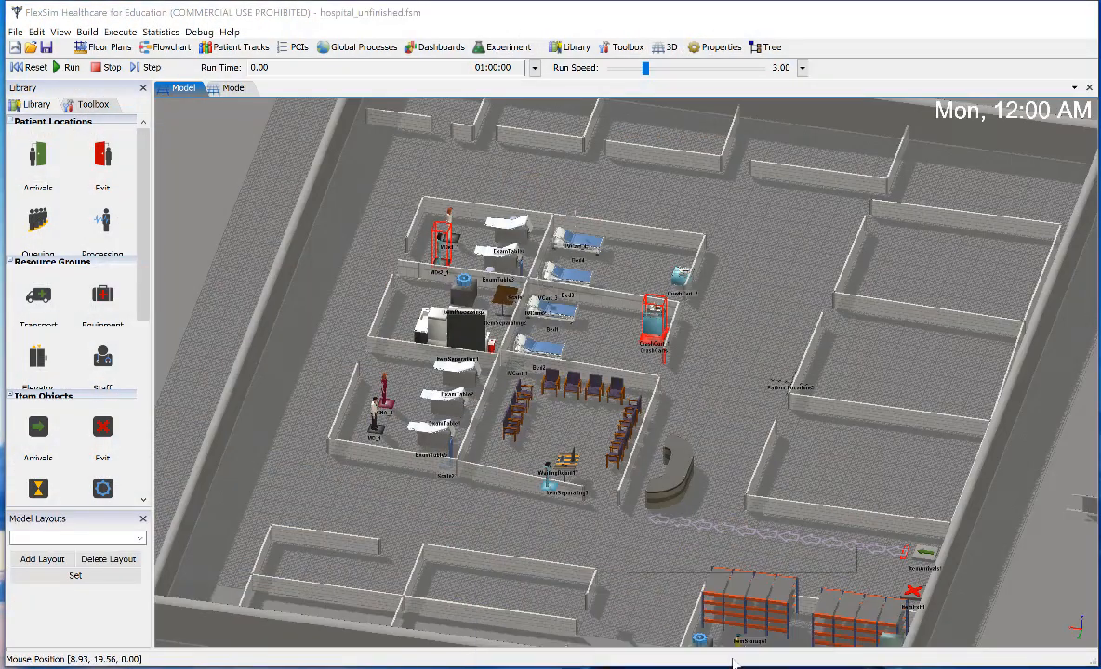
pyautogui.click(729, 662)
pyautogui.moveTo(649, 667)
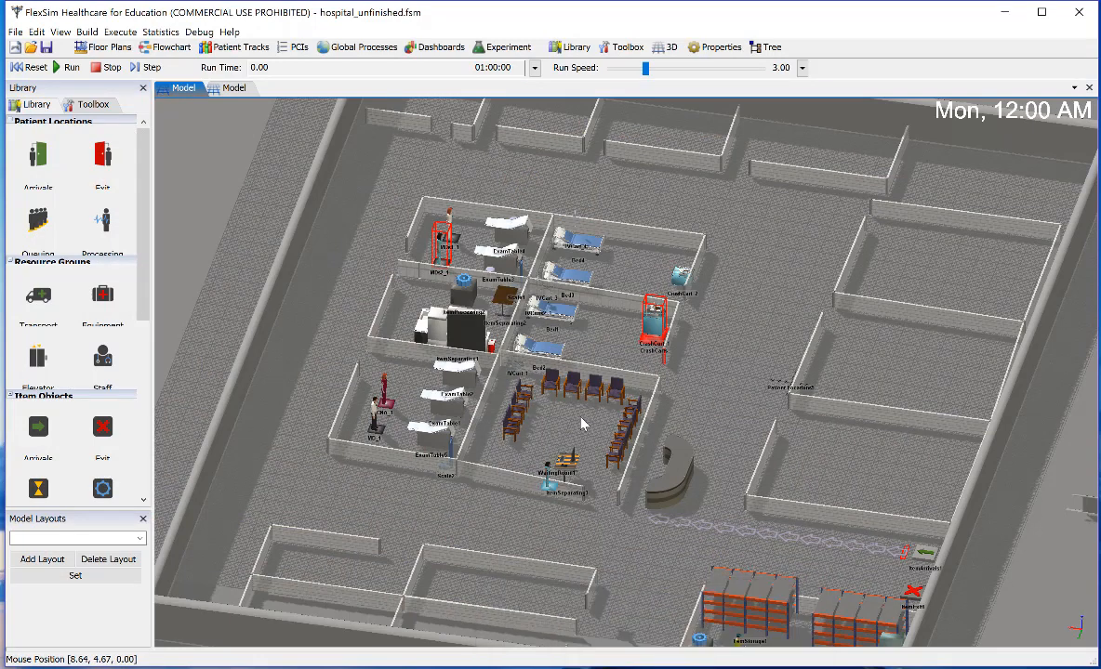
# Run the hospital simulation, raising the run speed to about 81.3 and reducing it to about 0.52
pyautogui.click(63, 72)
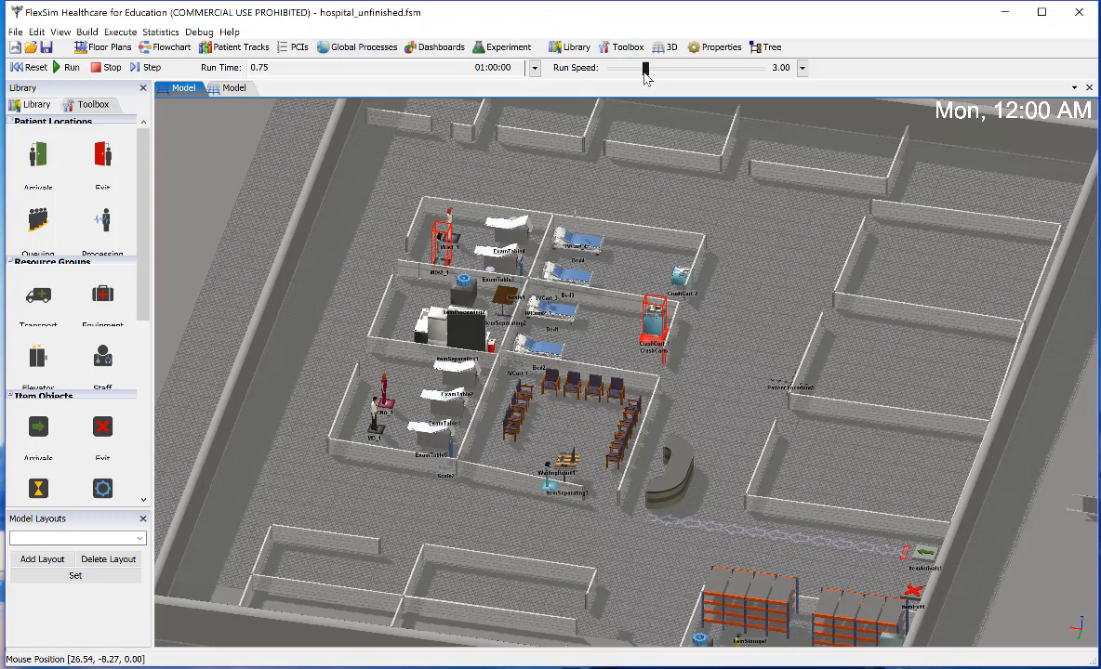
pyautogui.moveTo(644, 70); pyautogui.dragTo(686, 69)
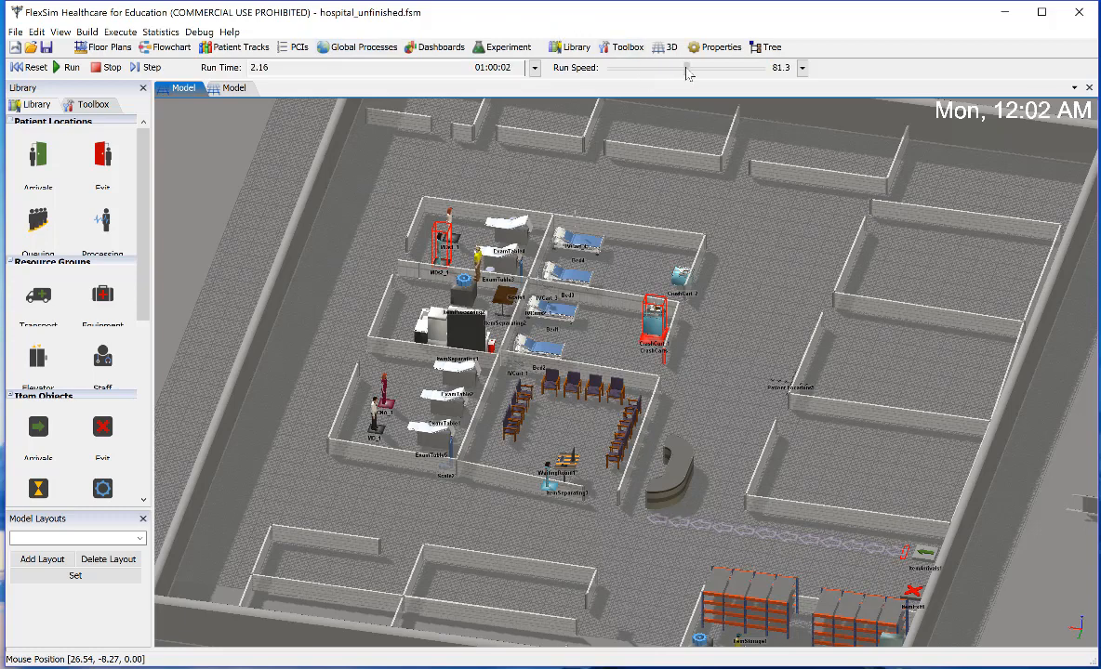
pyautogui.moveTo(683, 72); pyautogui.dragTo(633, 72)
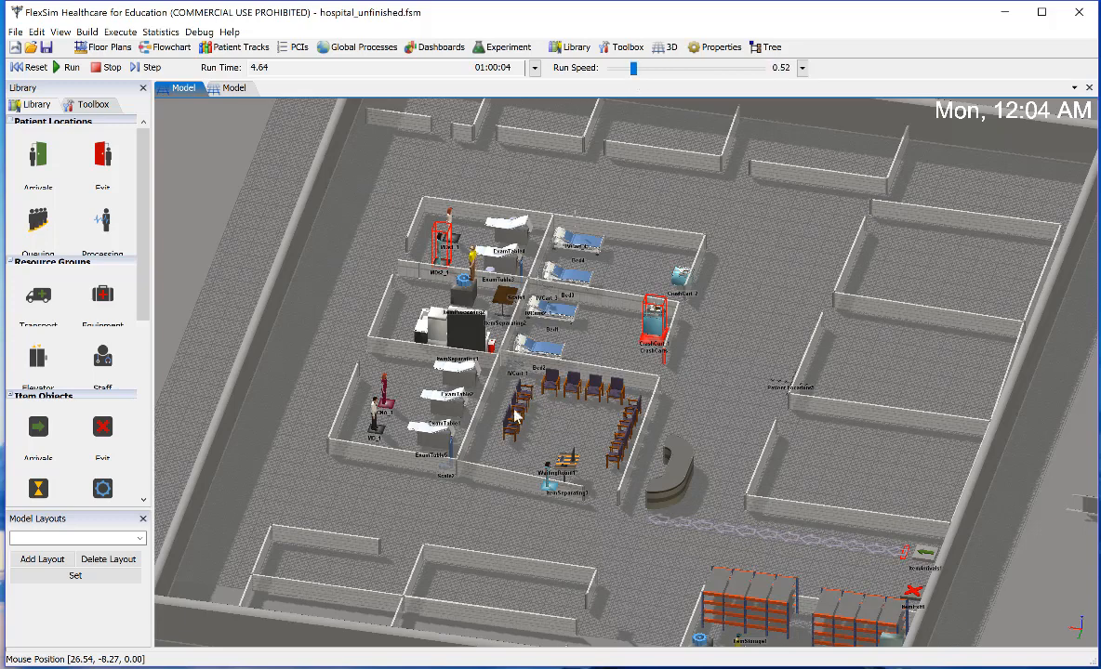
# Look at the hospital model's second 3D view and its patient areas flowchart, returning to the first 3D view
pyautogui.click(233, 88)
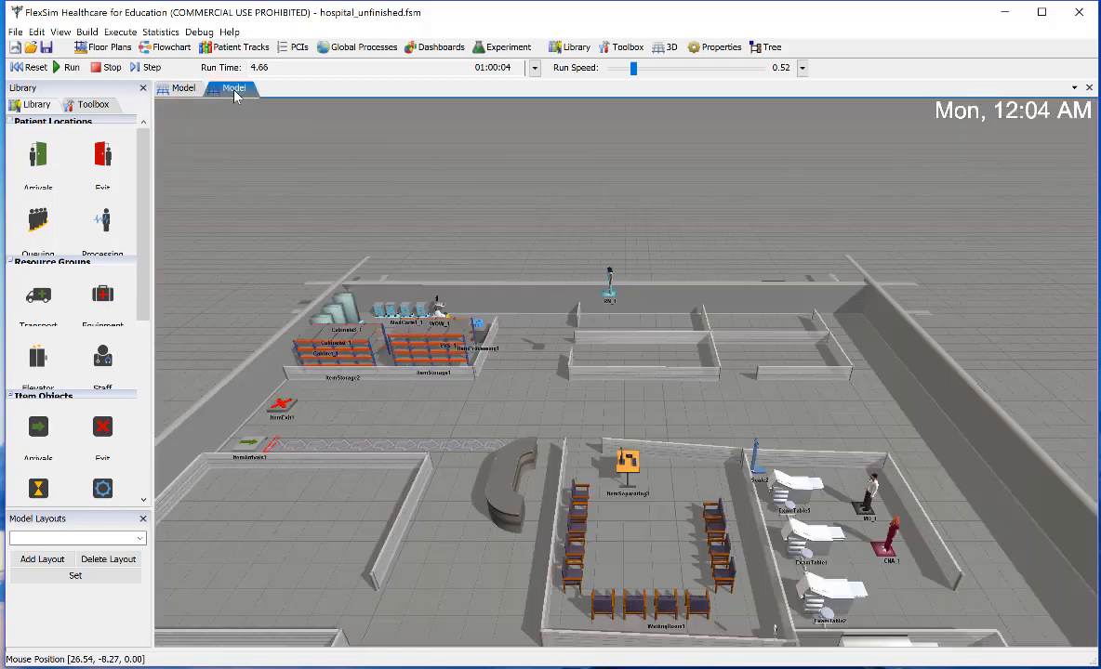
pyautogui.click(183, 87)
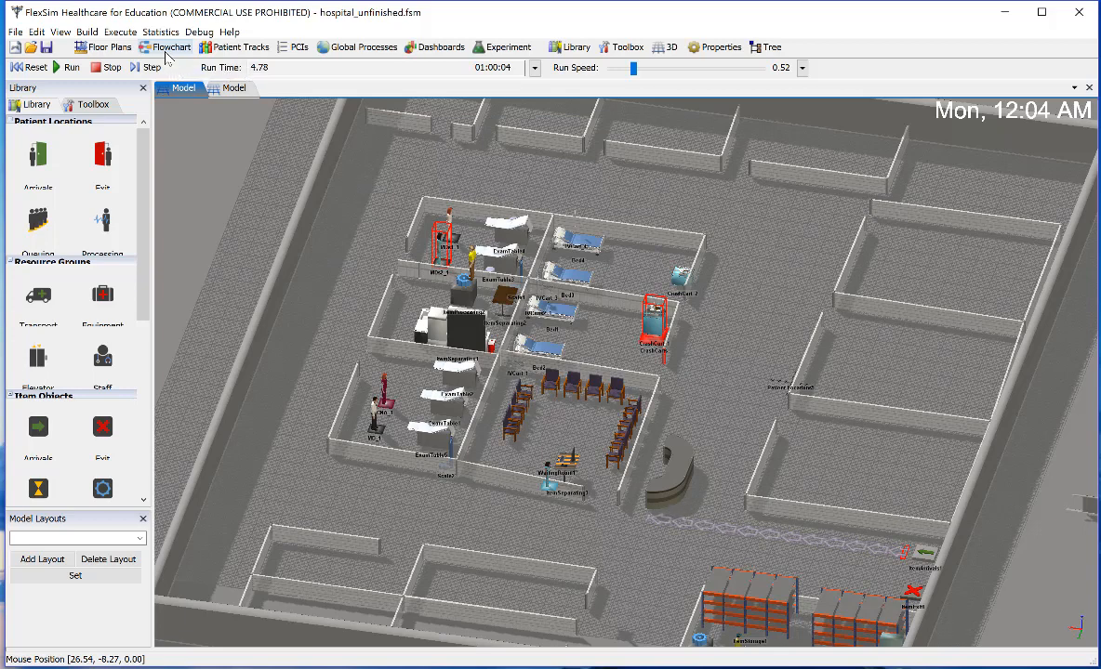
pyautogui.click(168, 51)
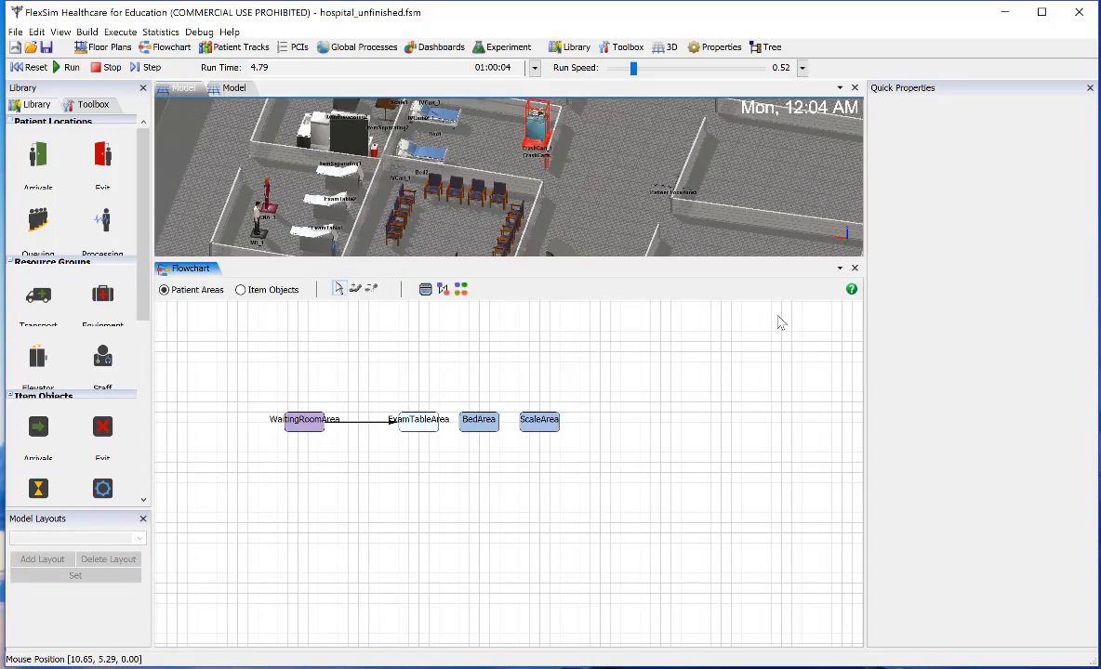
pyautogui.click(854, 269)
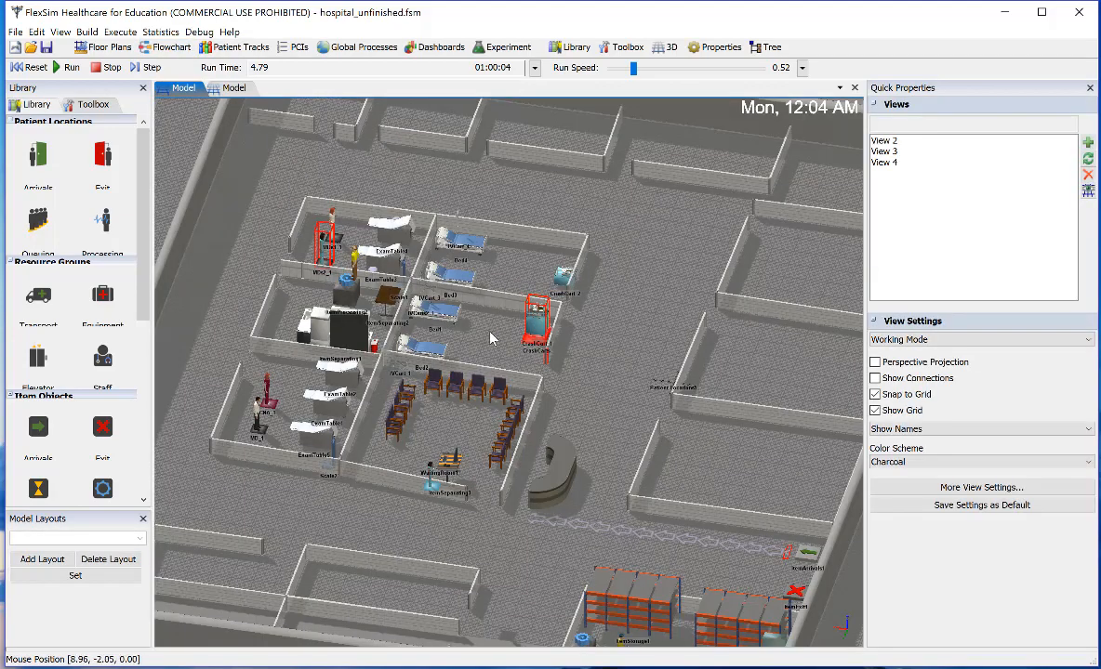